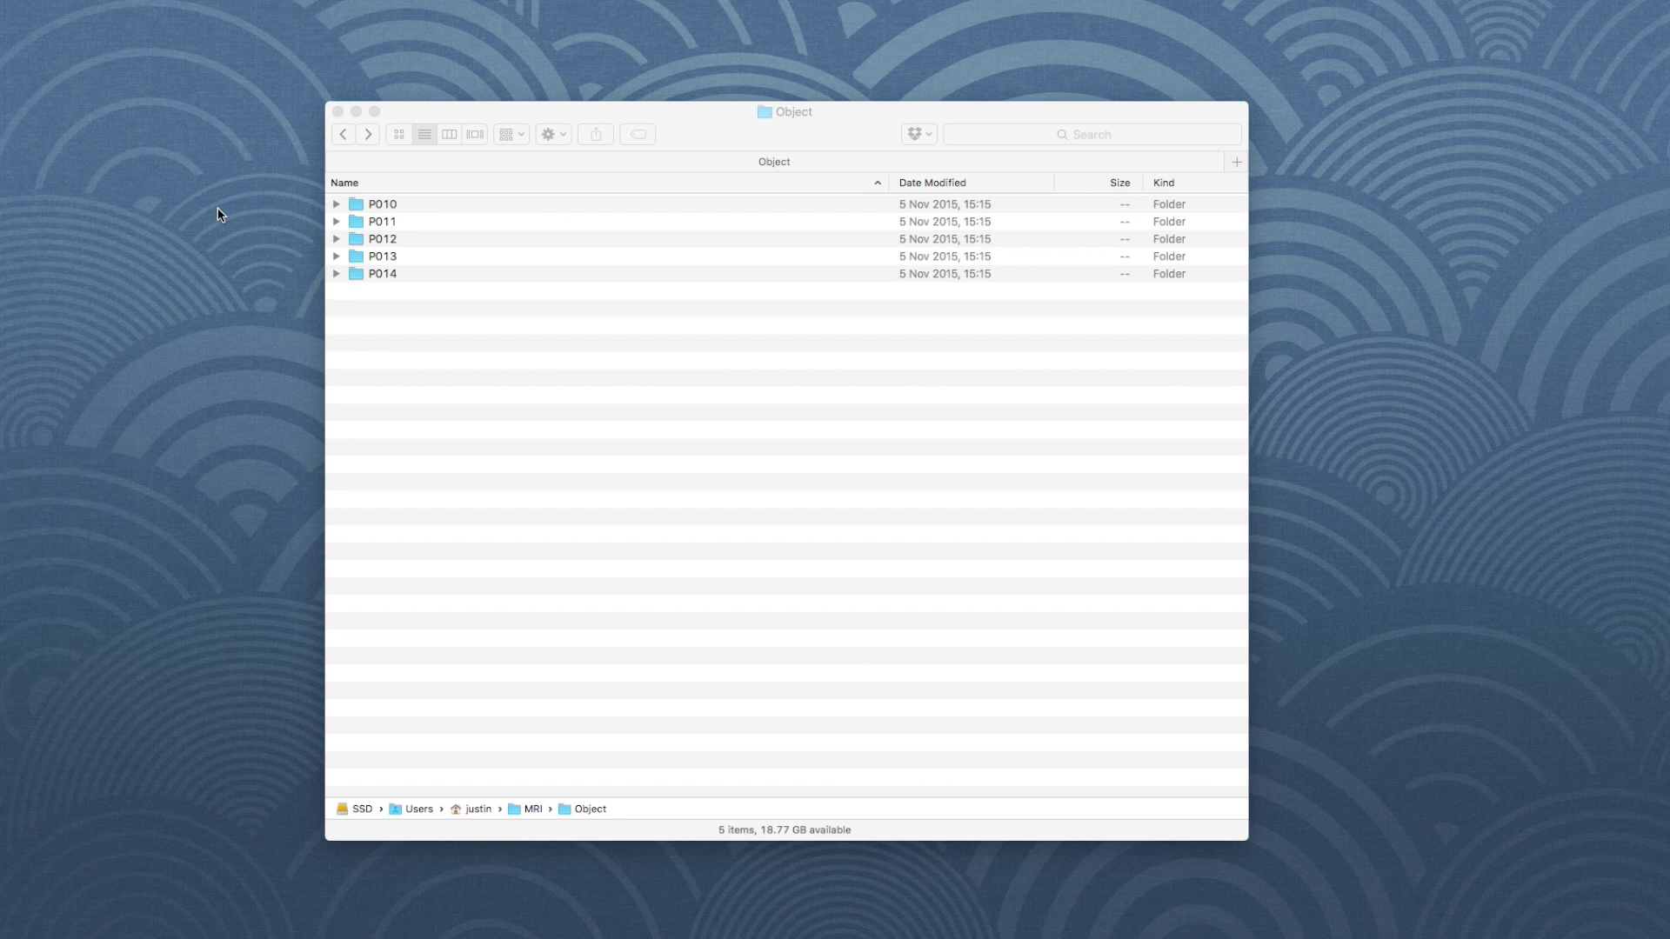
Launch MATLAB R2014b through Spotlight by searching 'ma'.
key(super+space)
text(ma)
key(Return)
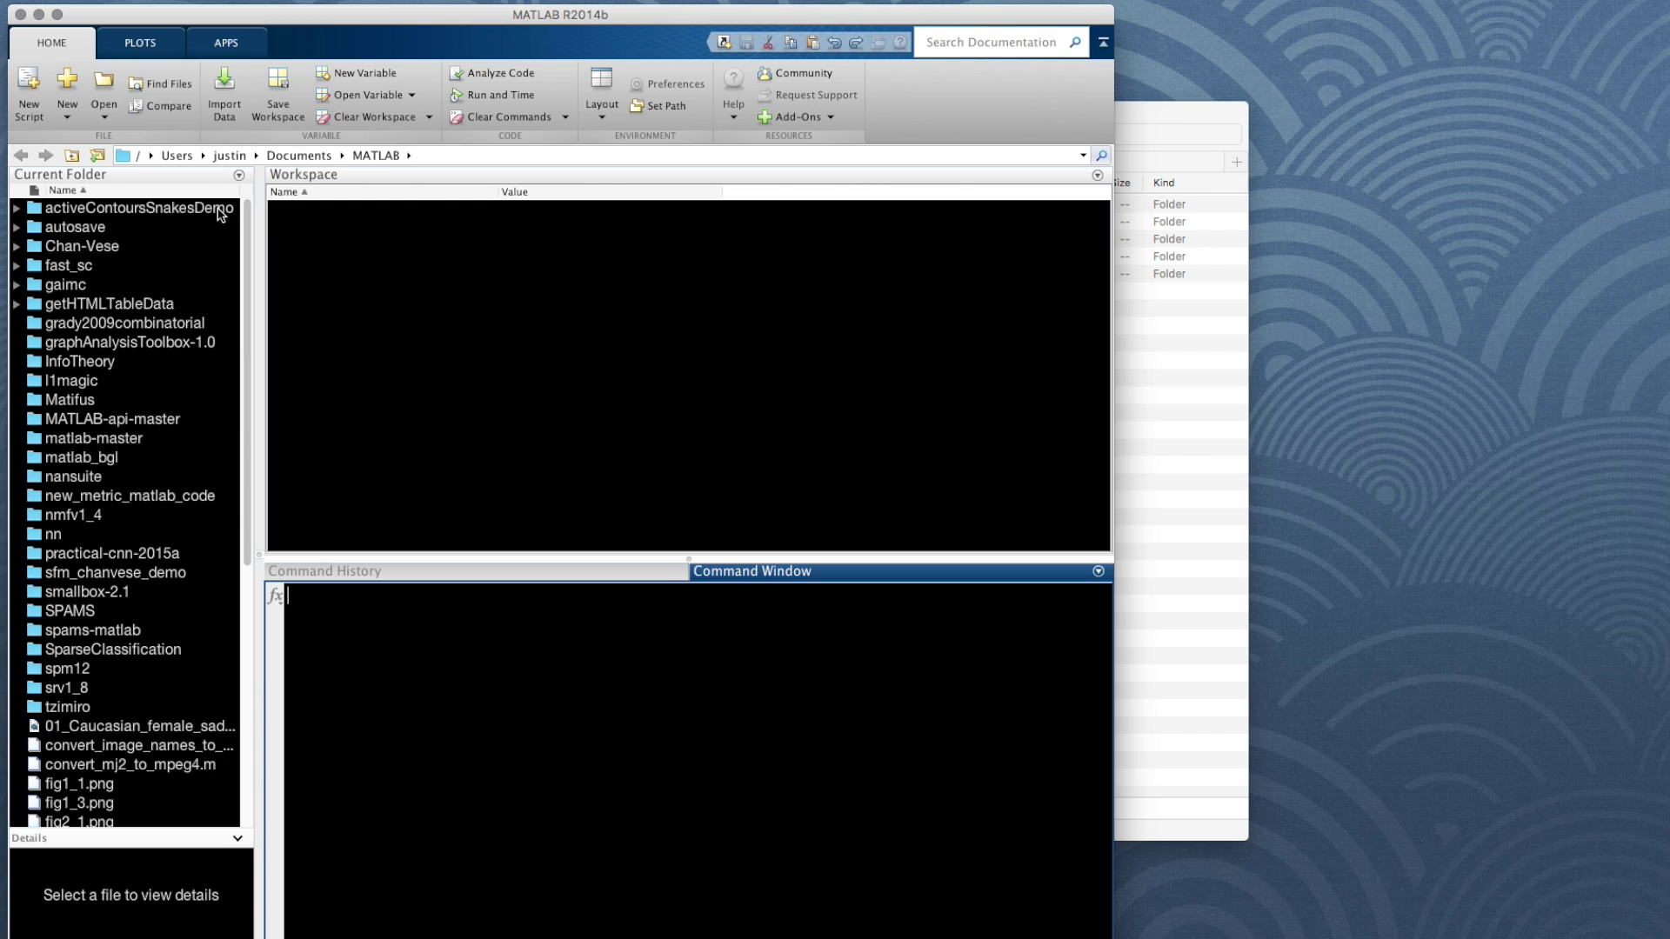
Make the MRI folder the current folder and expand its Object subfolder.
click(1083, 156)
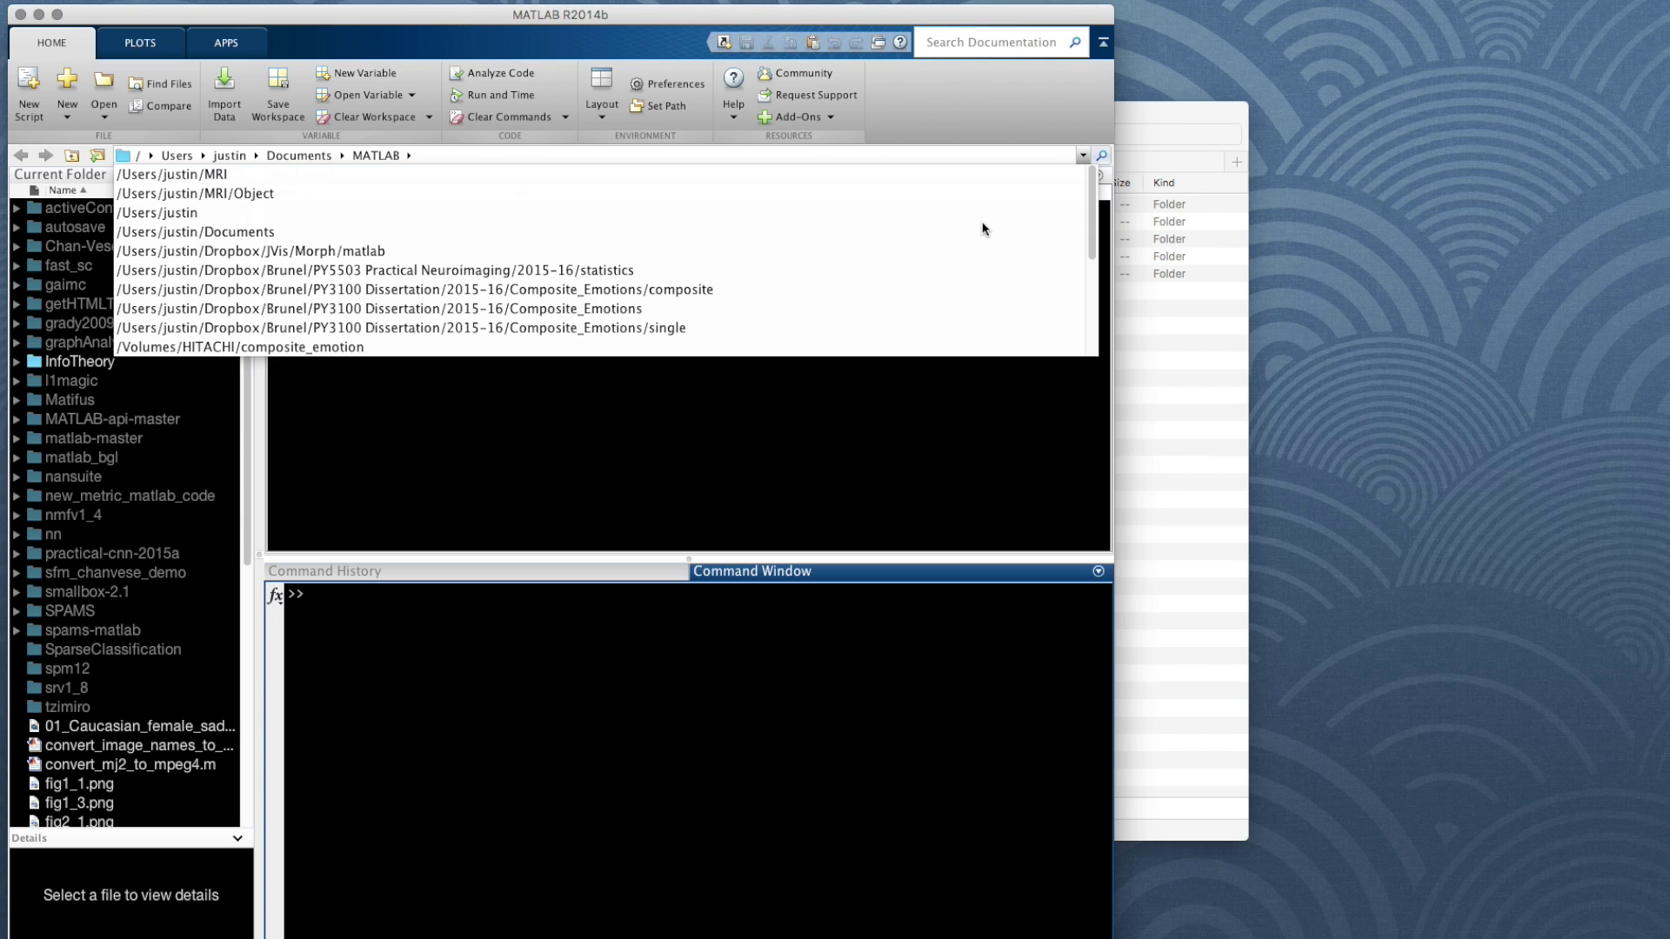
click(964, 183)
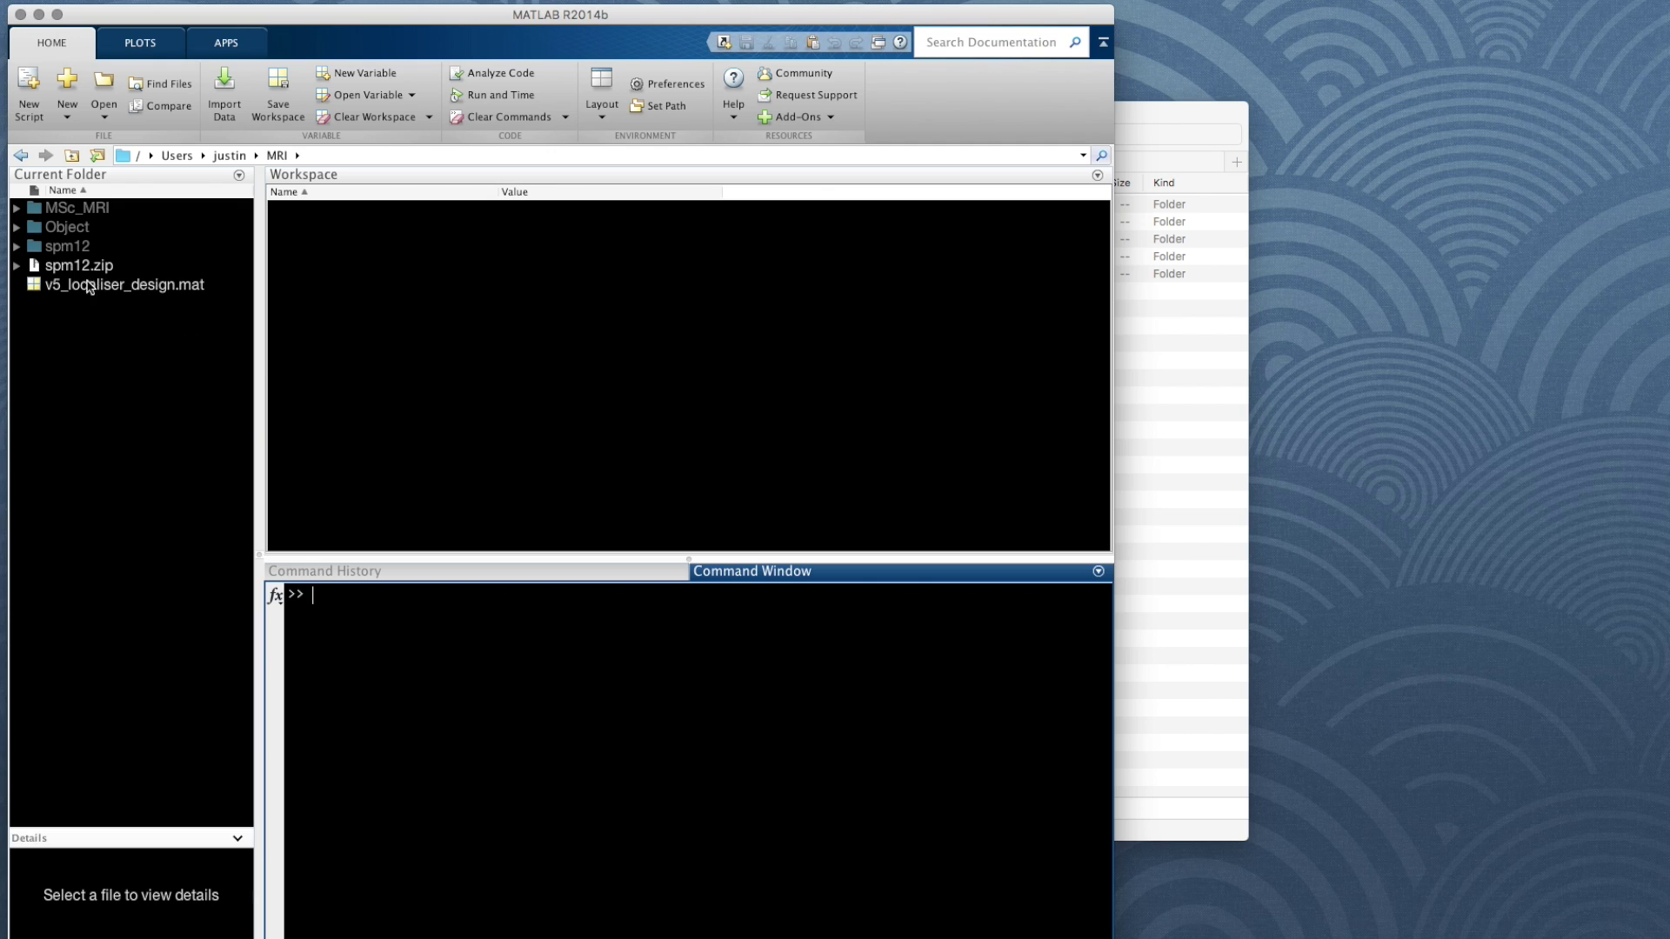
click(15, 229)
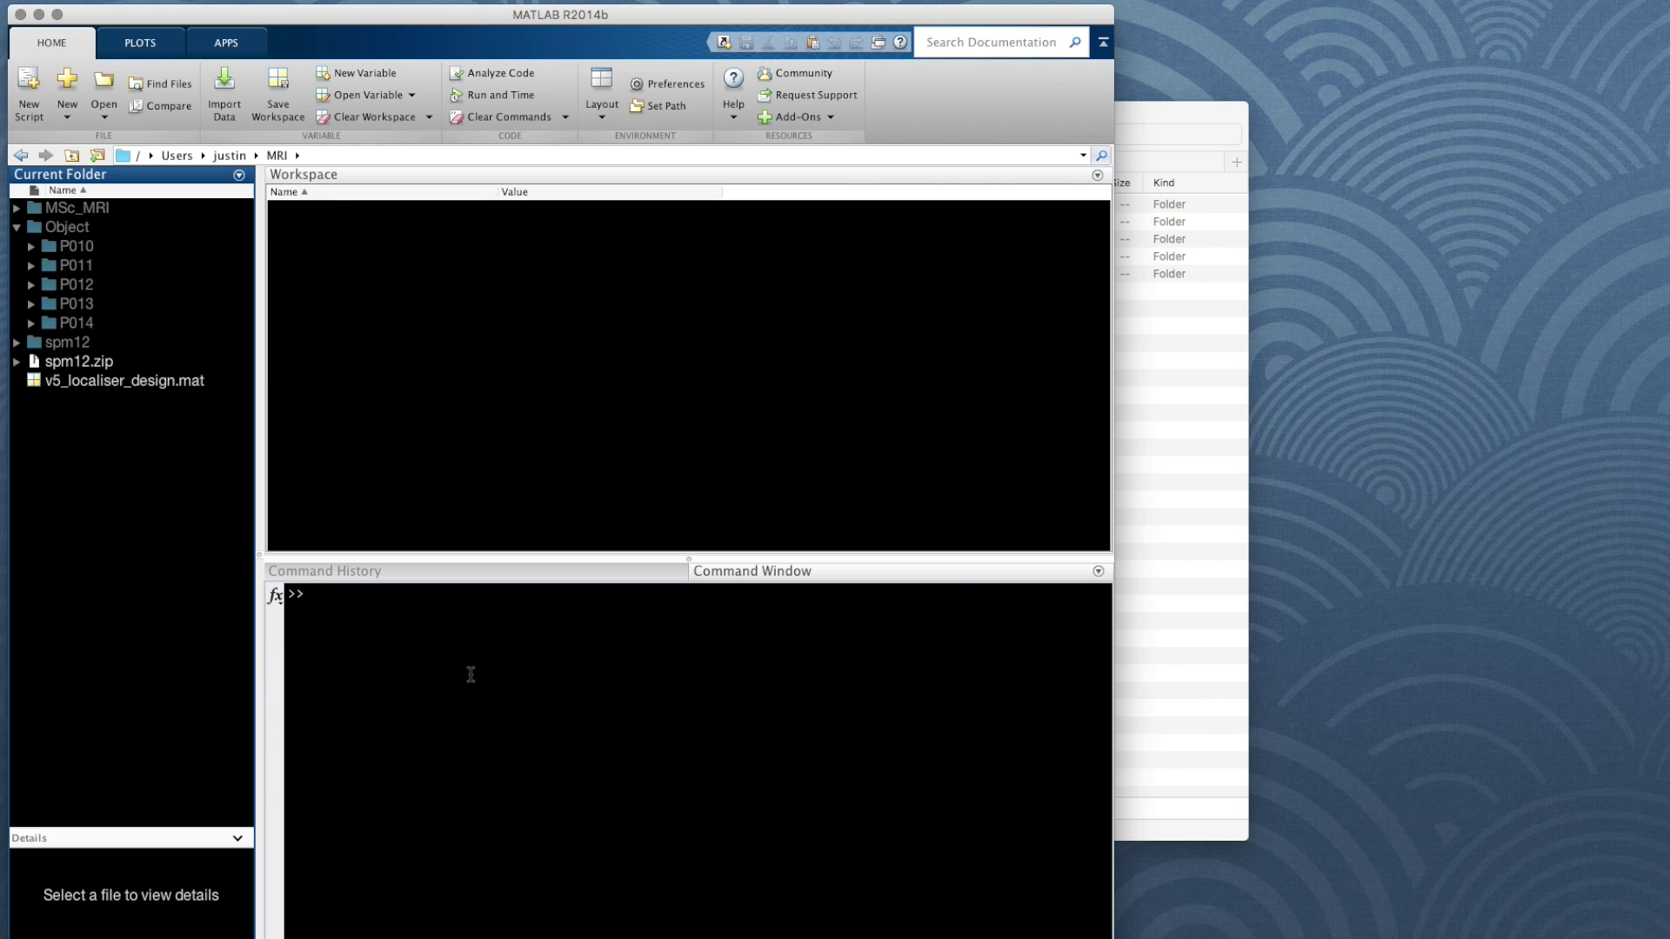
Start SPM12 for functional MRI with the 'spm fmri' command.
click(497, 651)
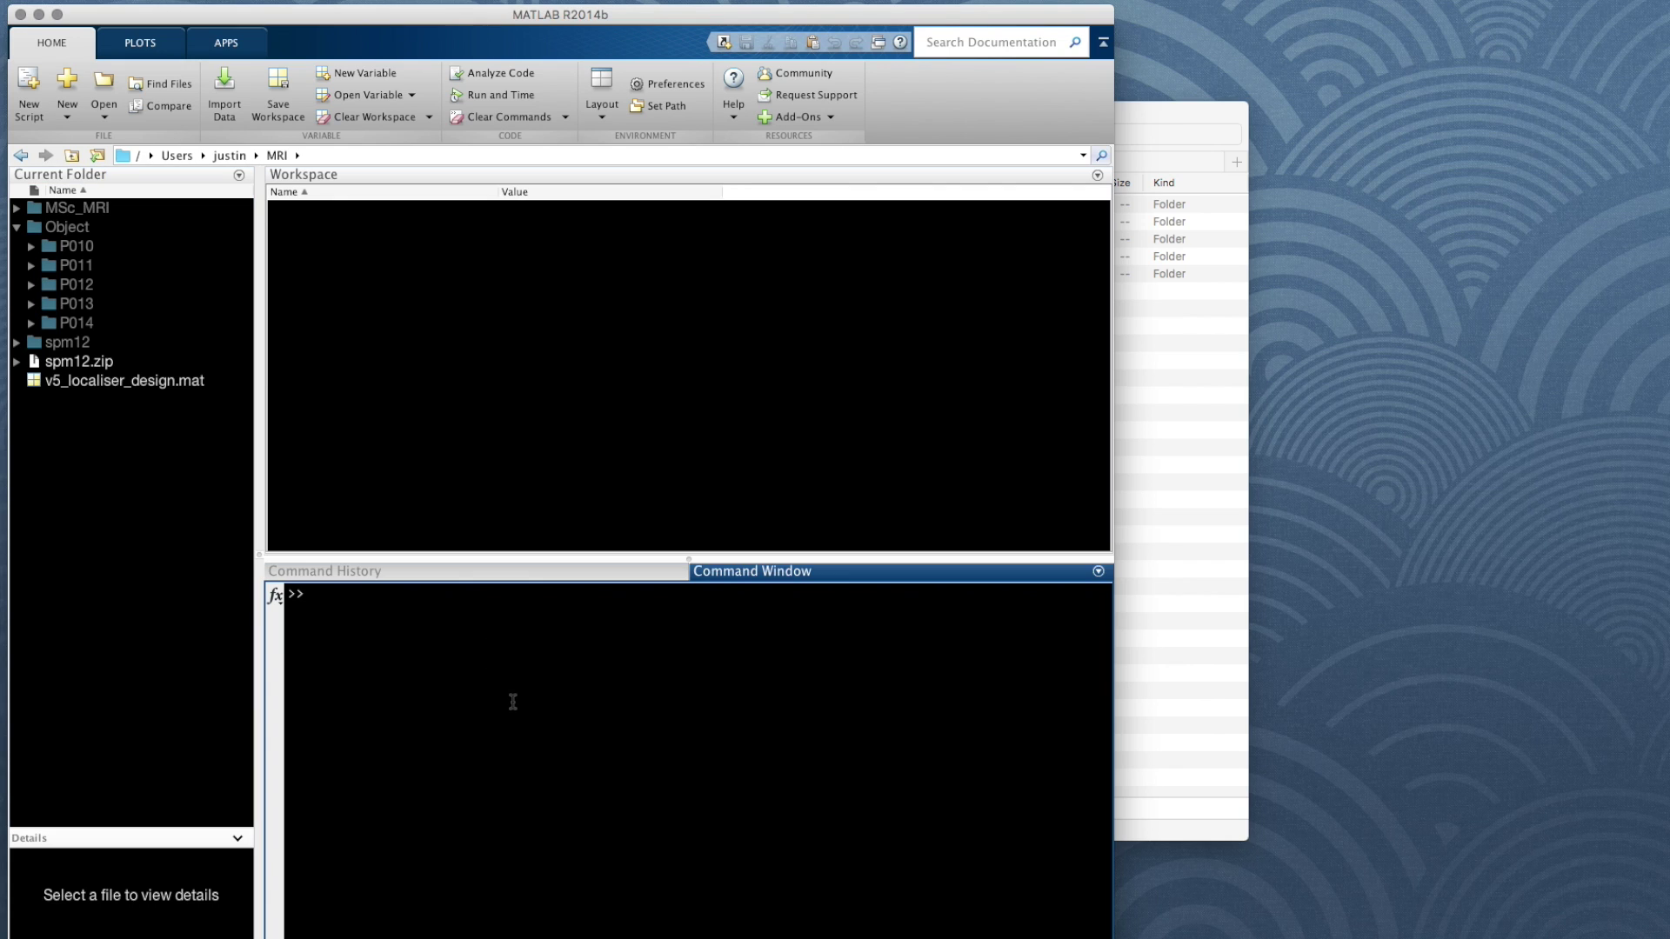
text(spm  fmri)
key(Return)
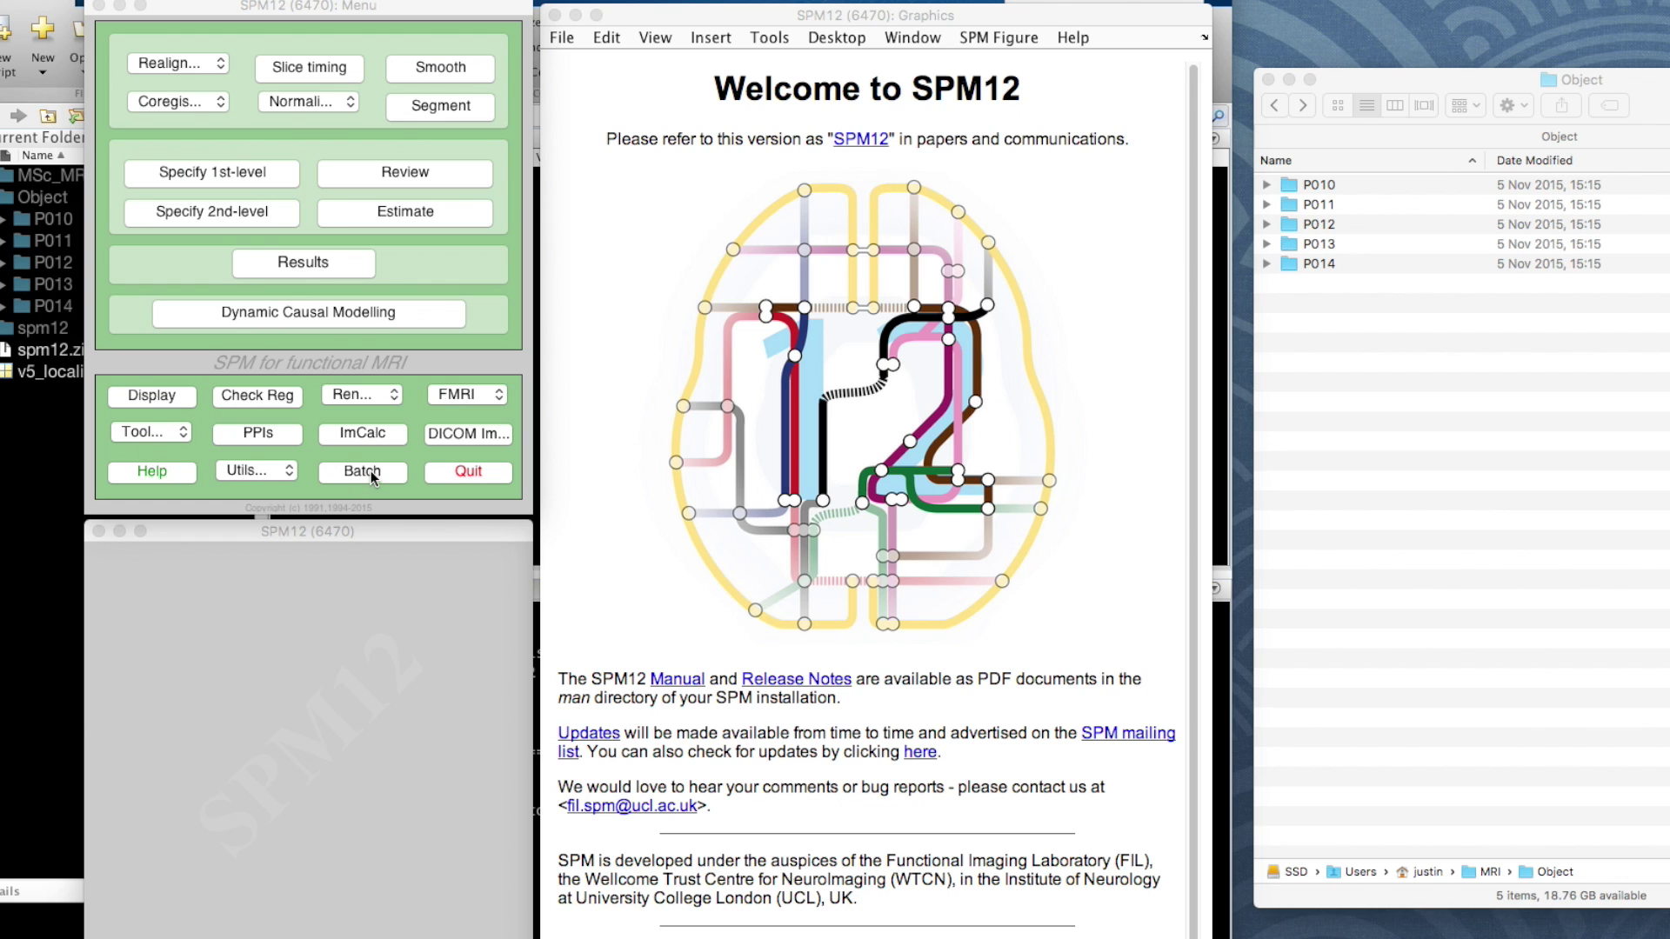
Open the Batch Editor from the SPM12 menu window.
click(468, 433)
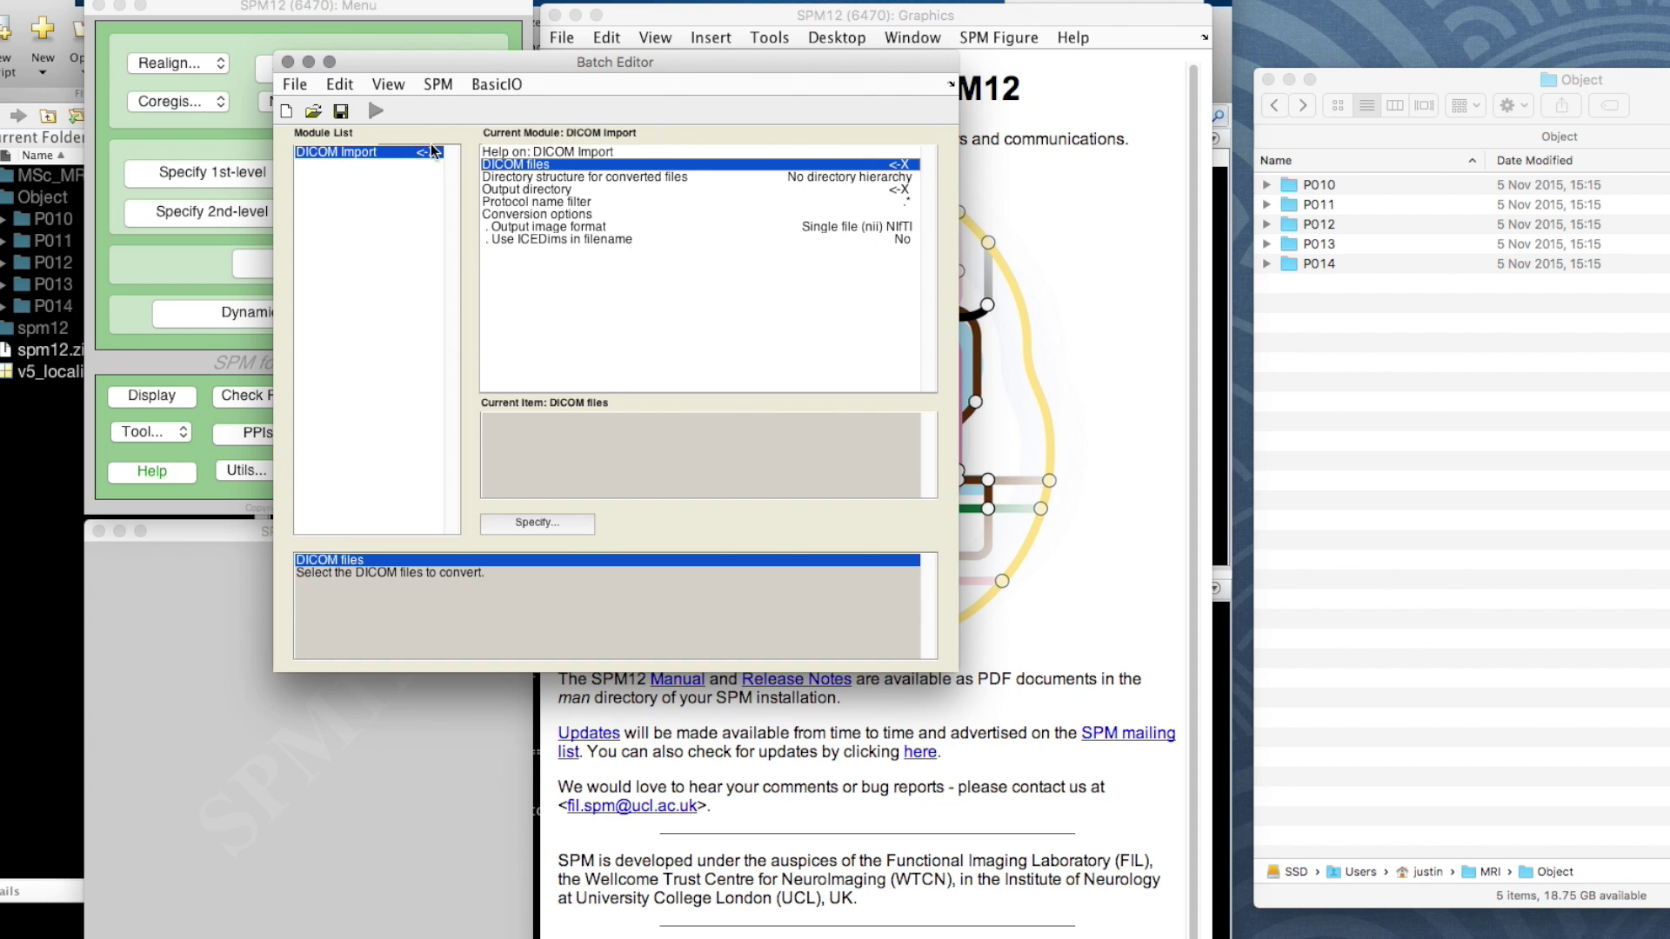
Select all 276 DICOM files in Object/P010 as the DICOM Import input files.
drag(446, 63, 618, 130)
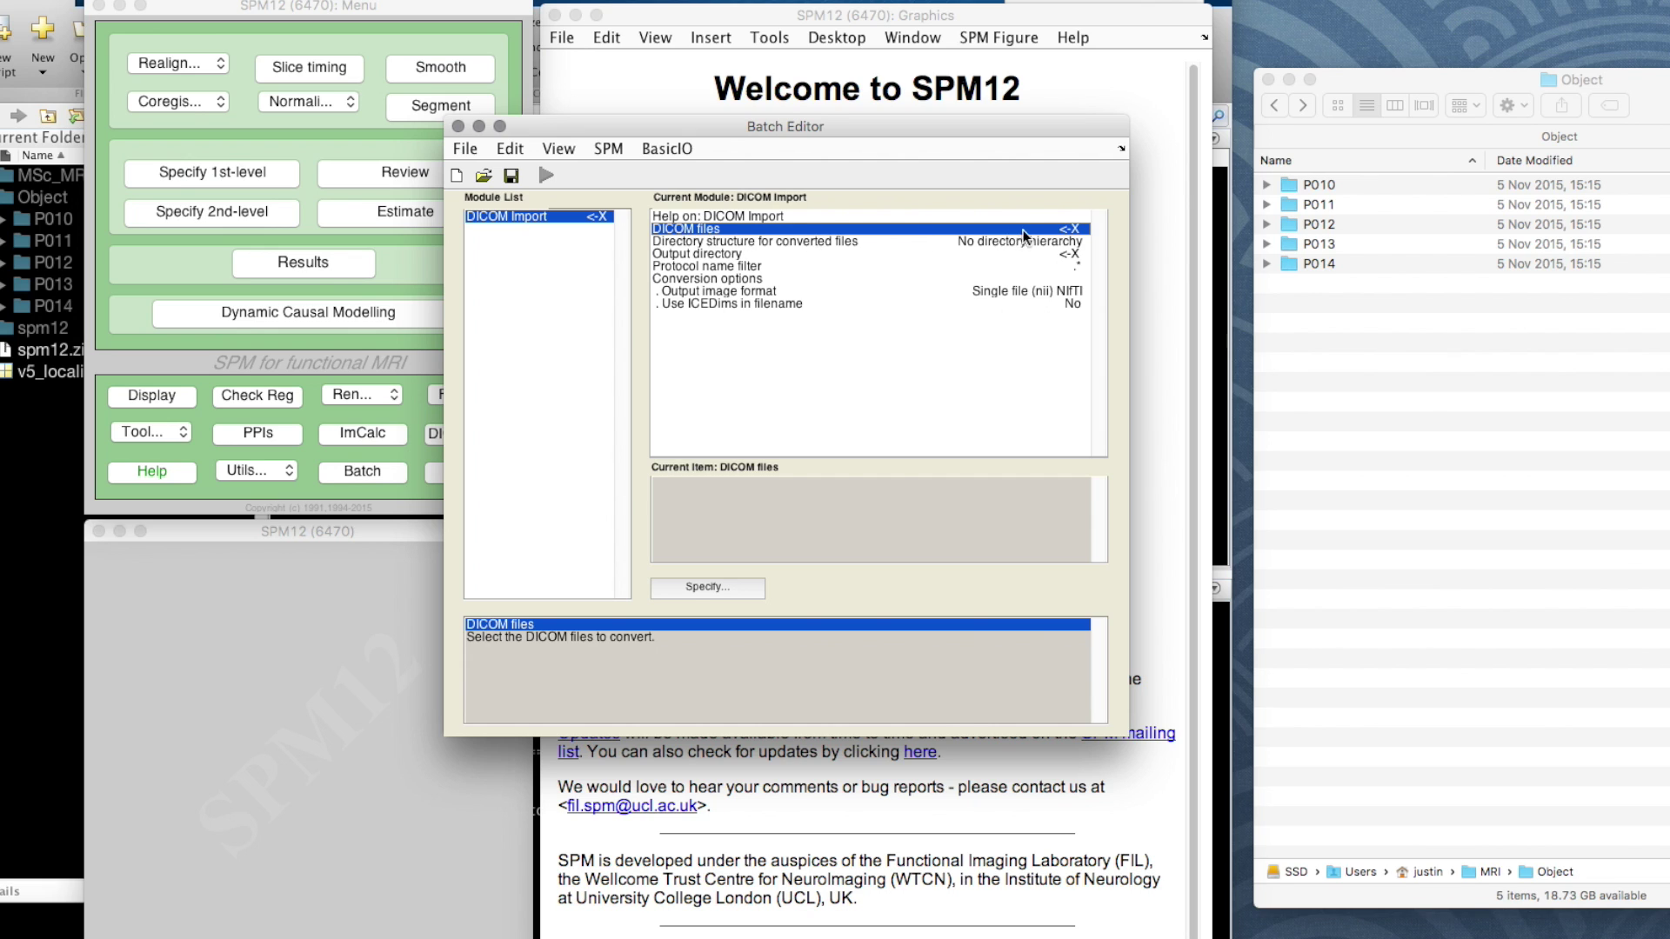
click(716, 583)
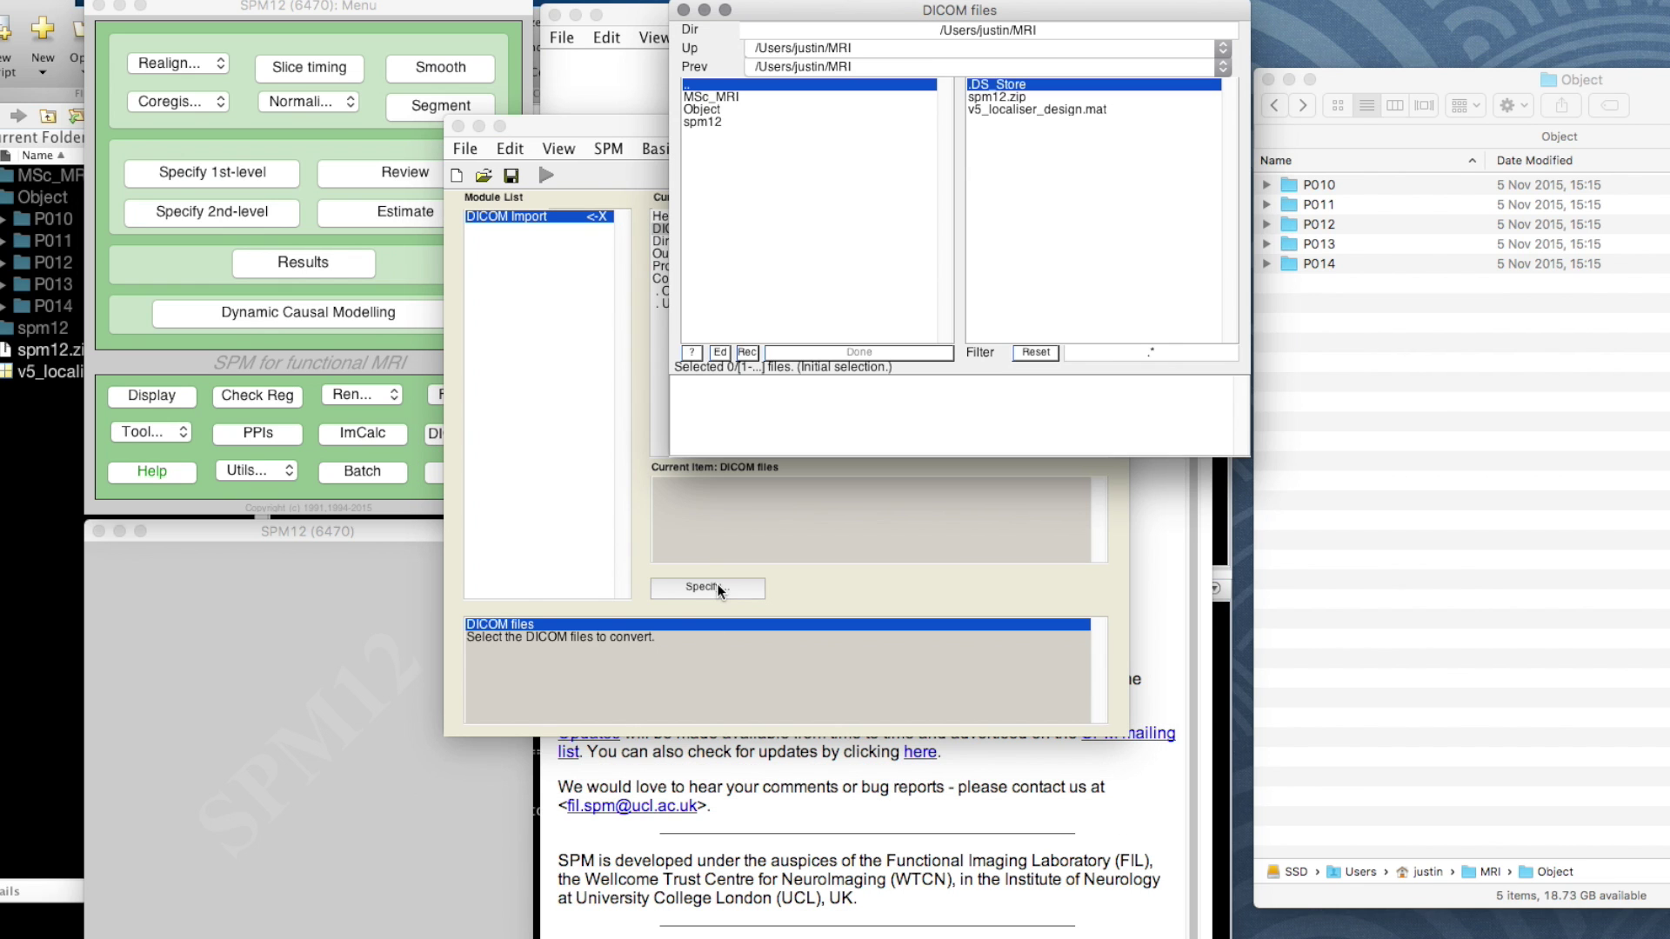
click(708, 110)
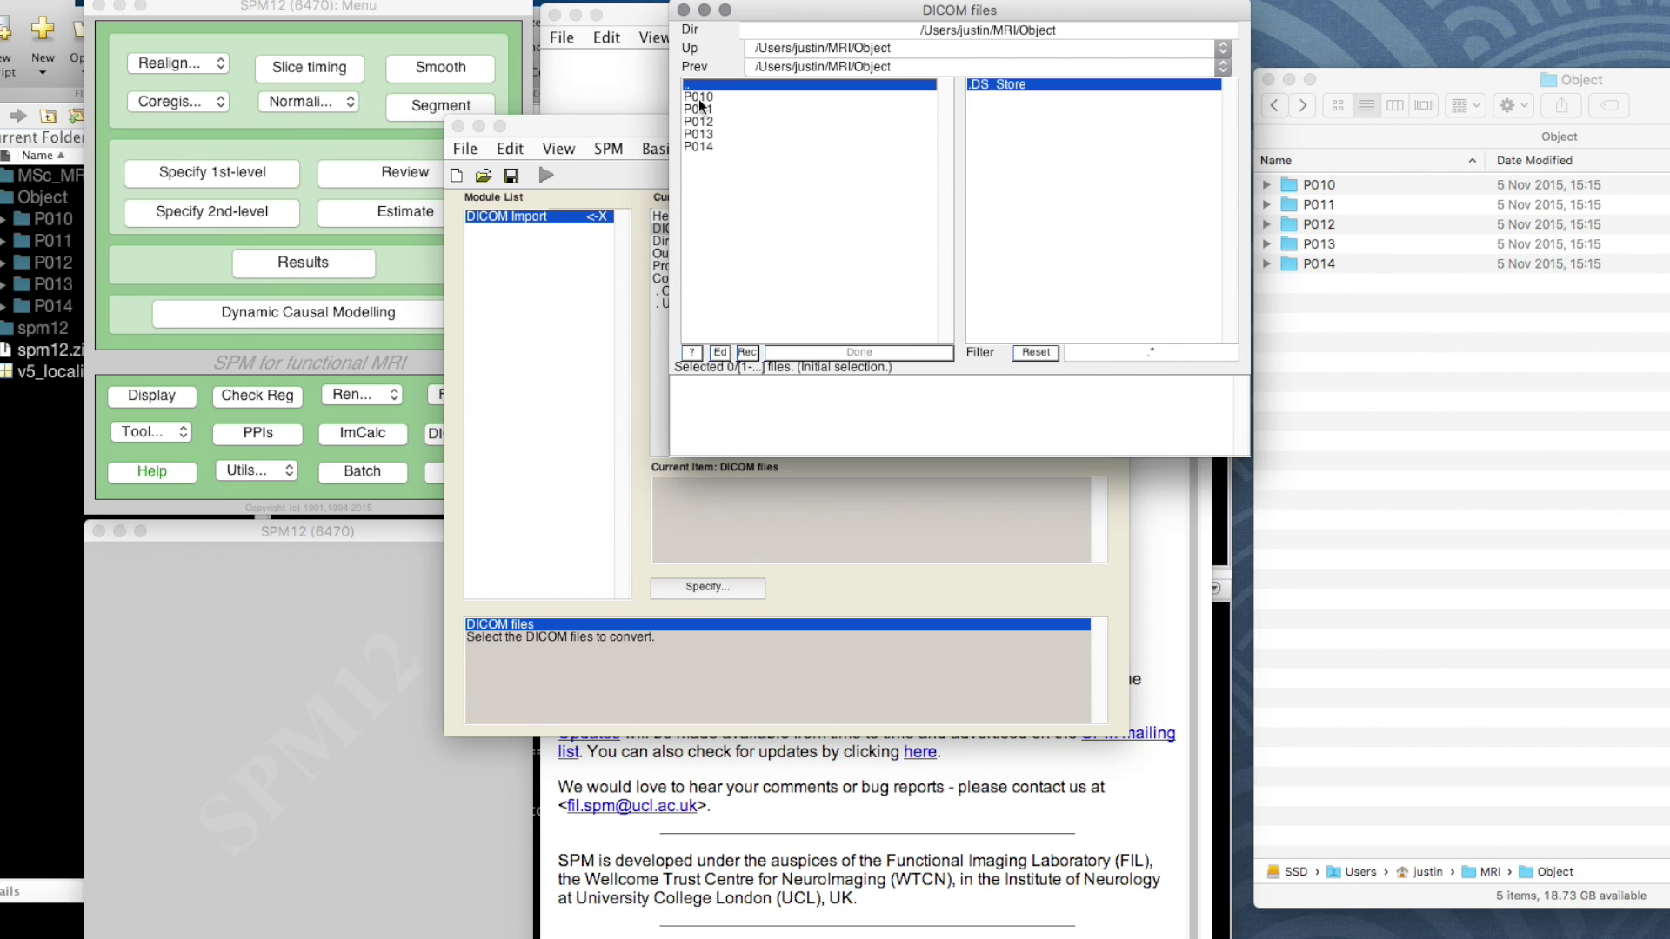
click(698, 97)
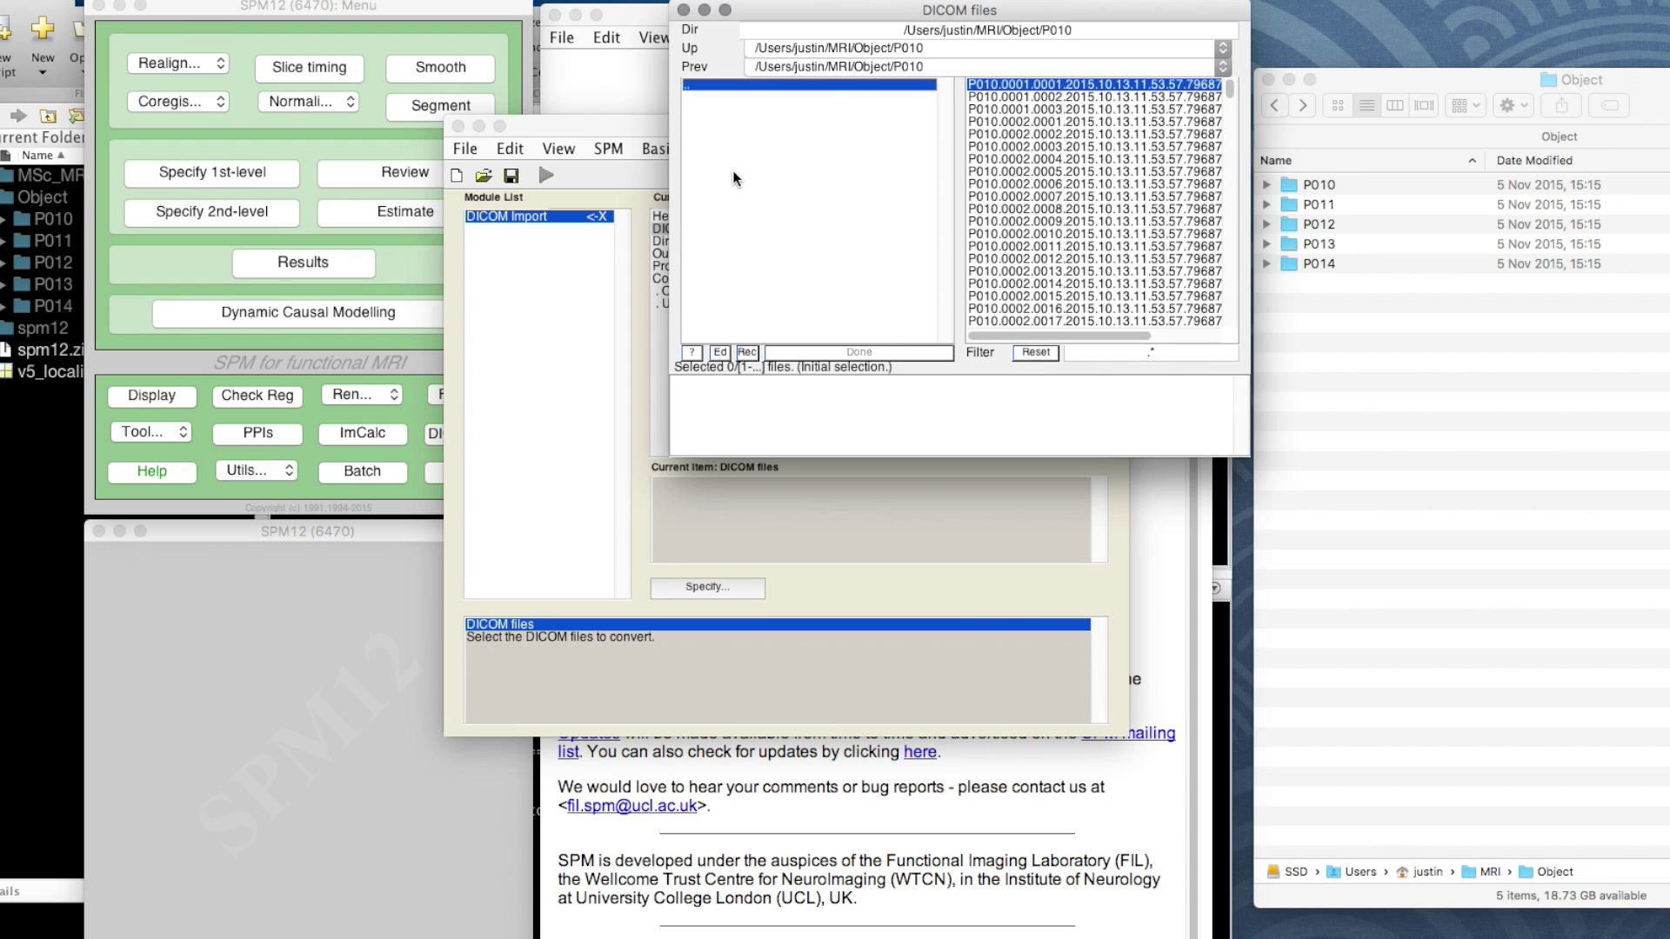
right_click(1052, 82)
click(1157, 101)
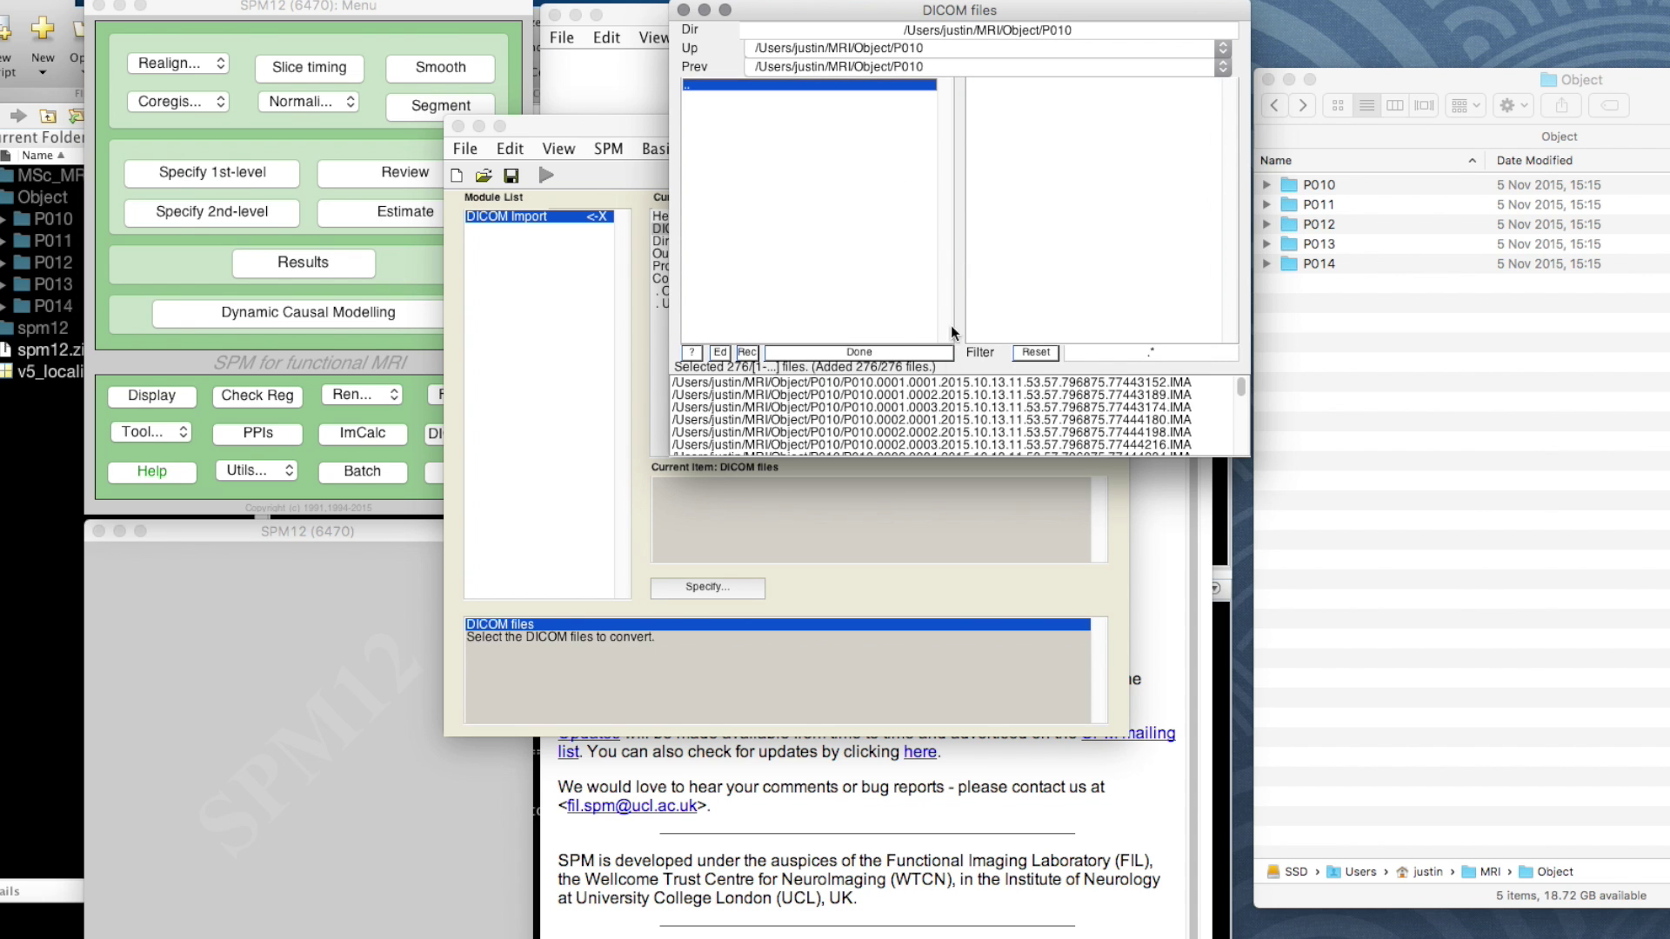
click(879, 353)
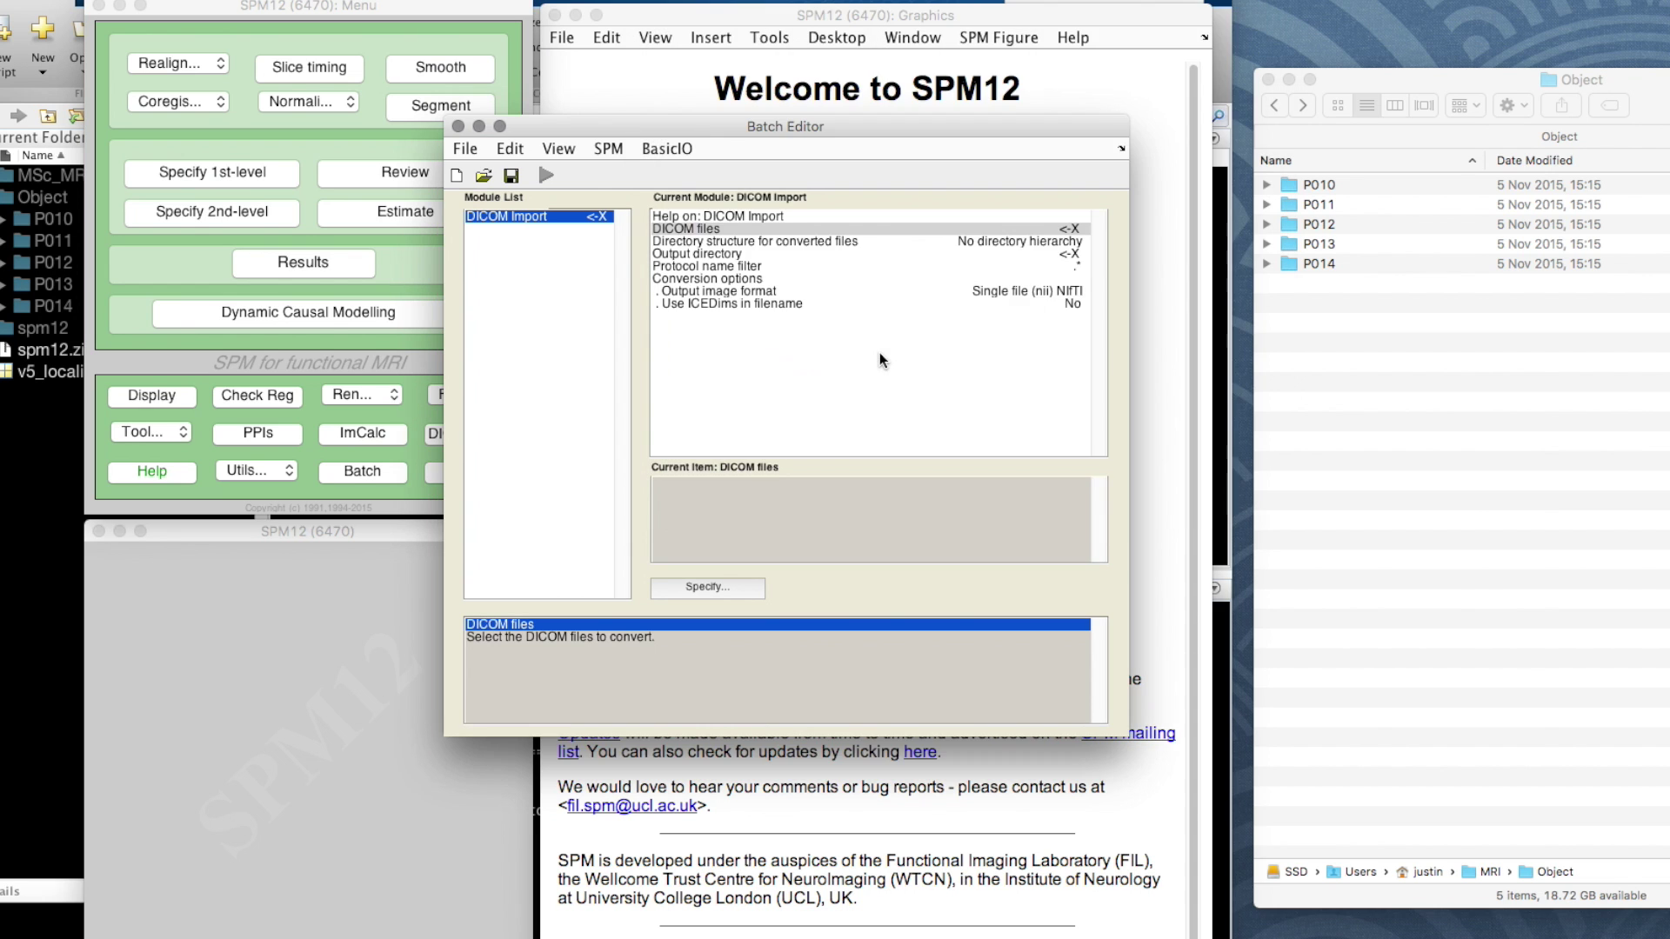
Choose MRI/Object/P010 as the DICOM Import output directory.
click(697, 254)
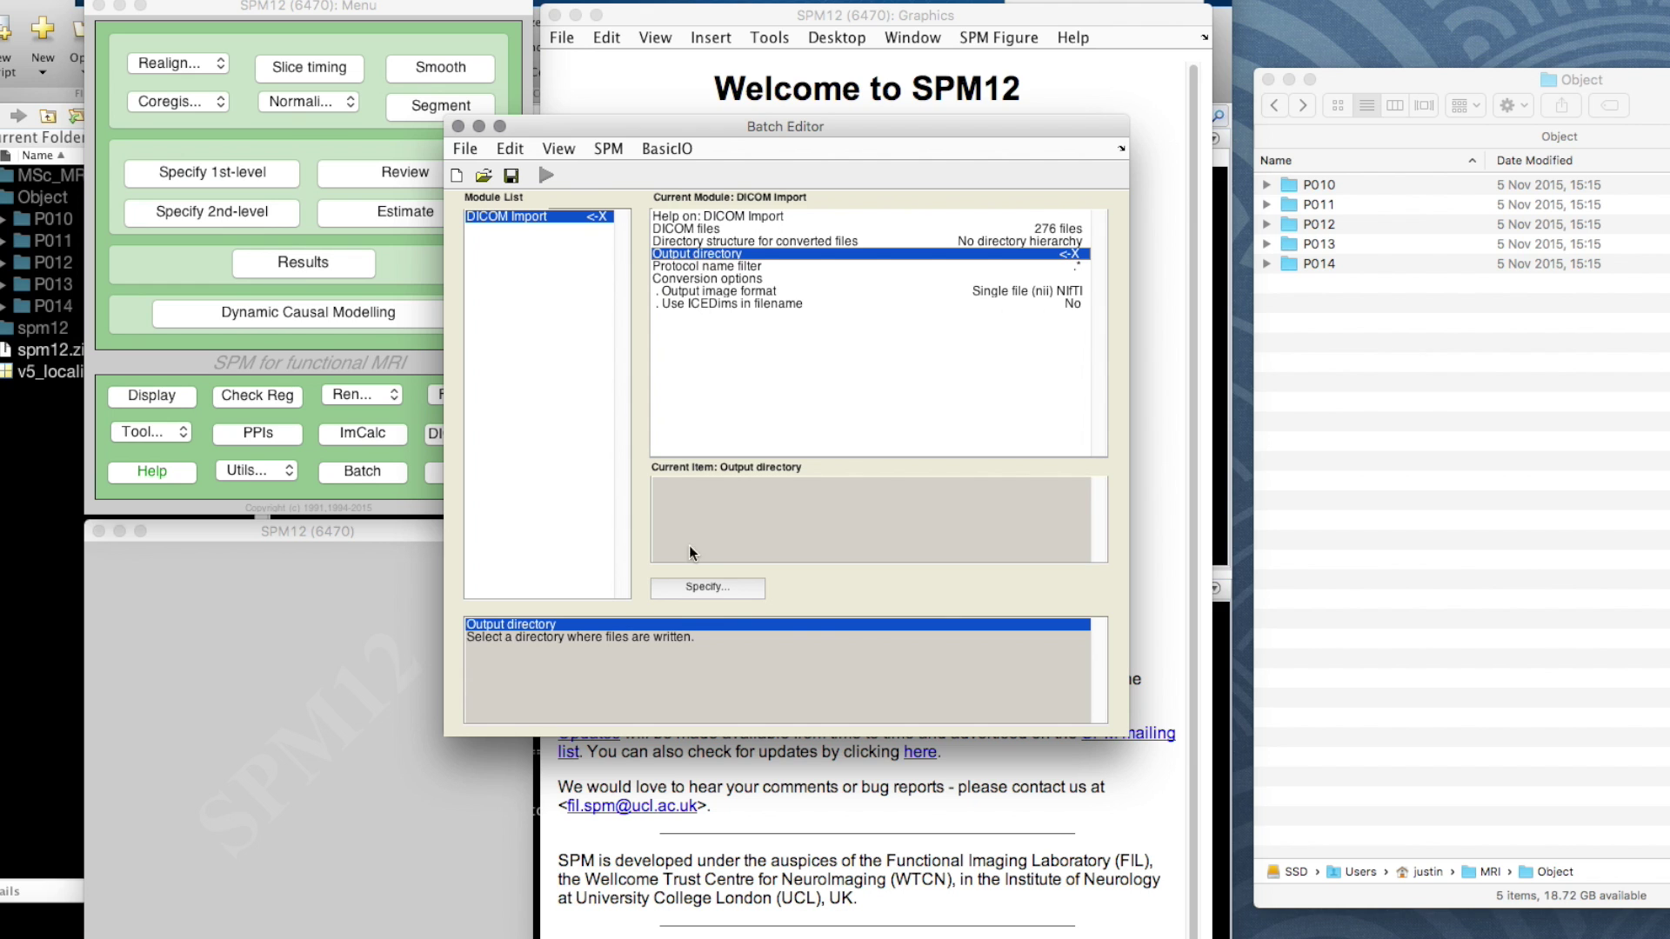
click(705, 586)
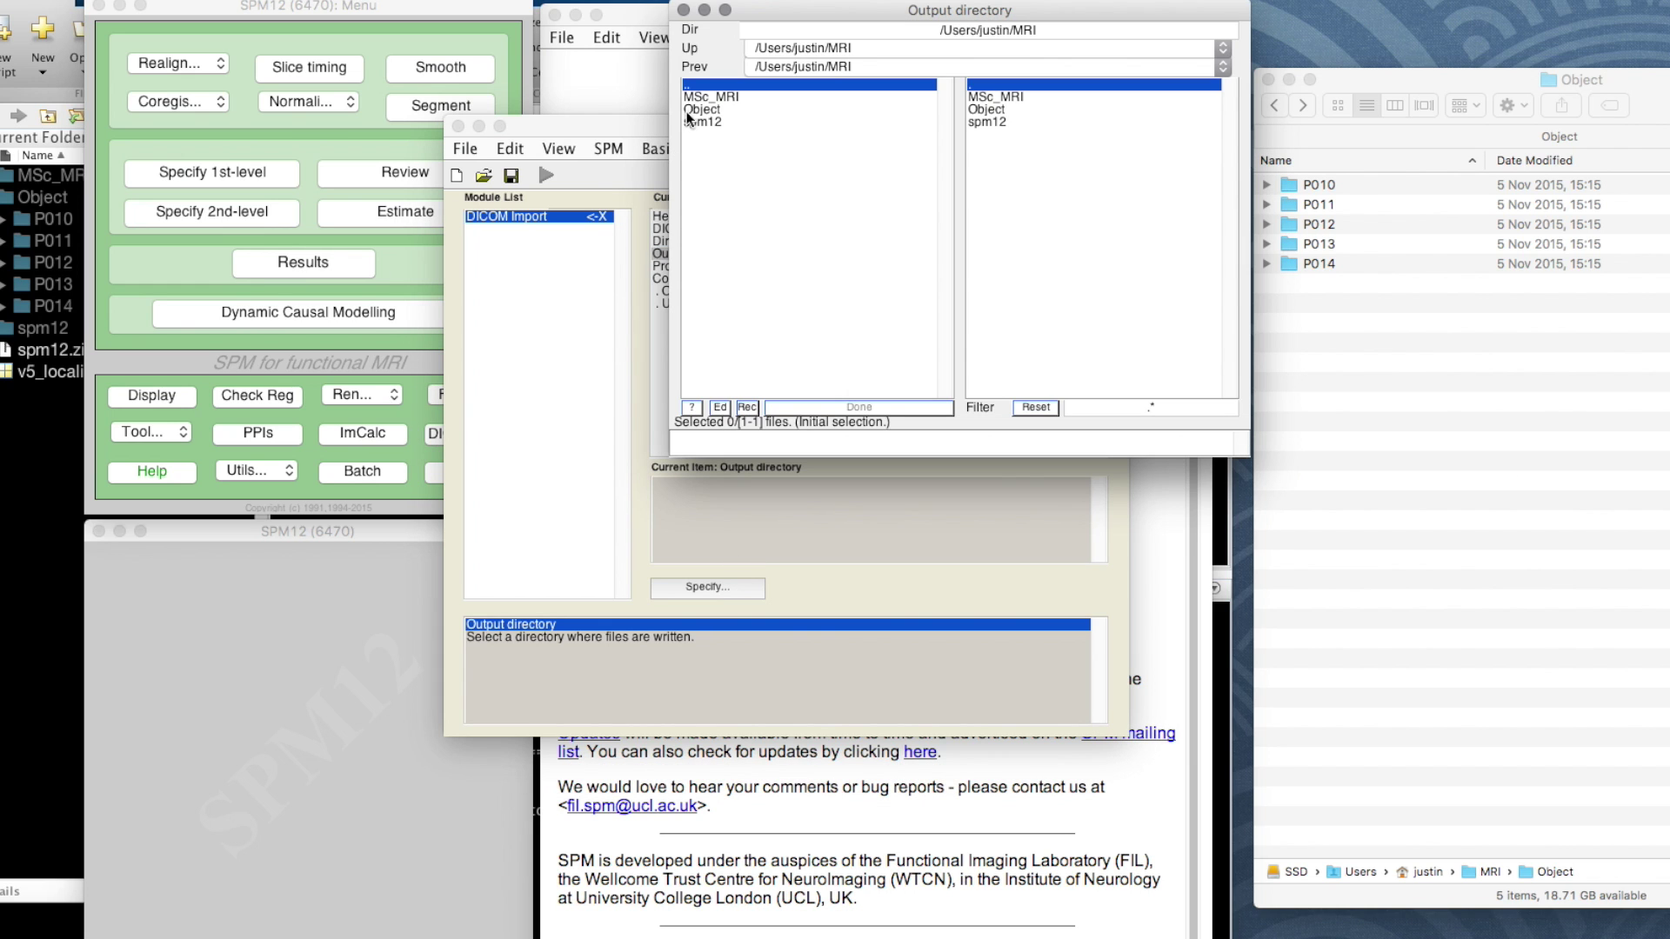
click(708, 122)
click(686, 85)
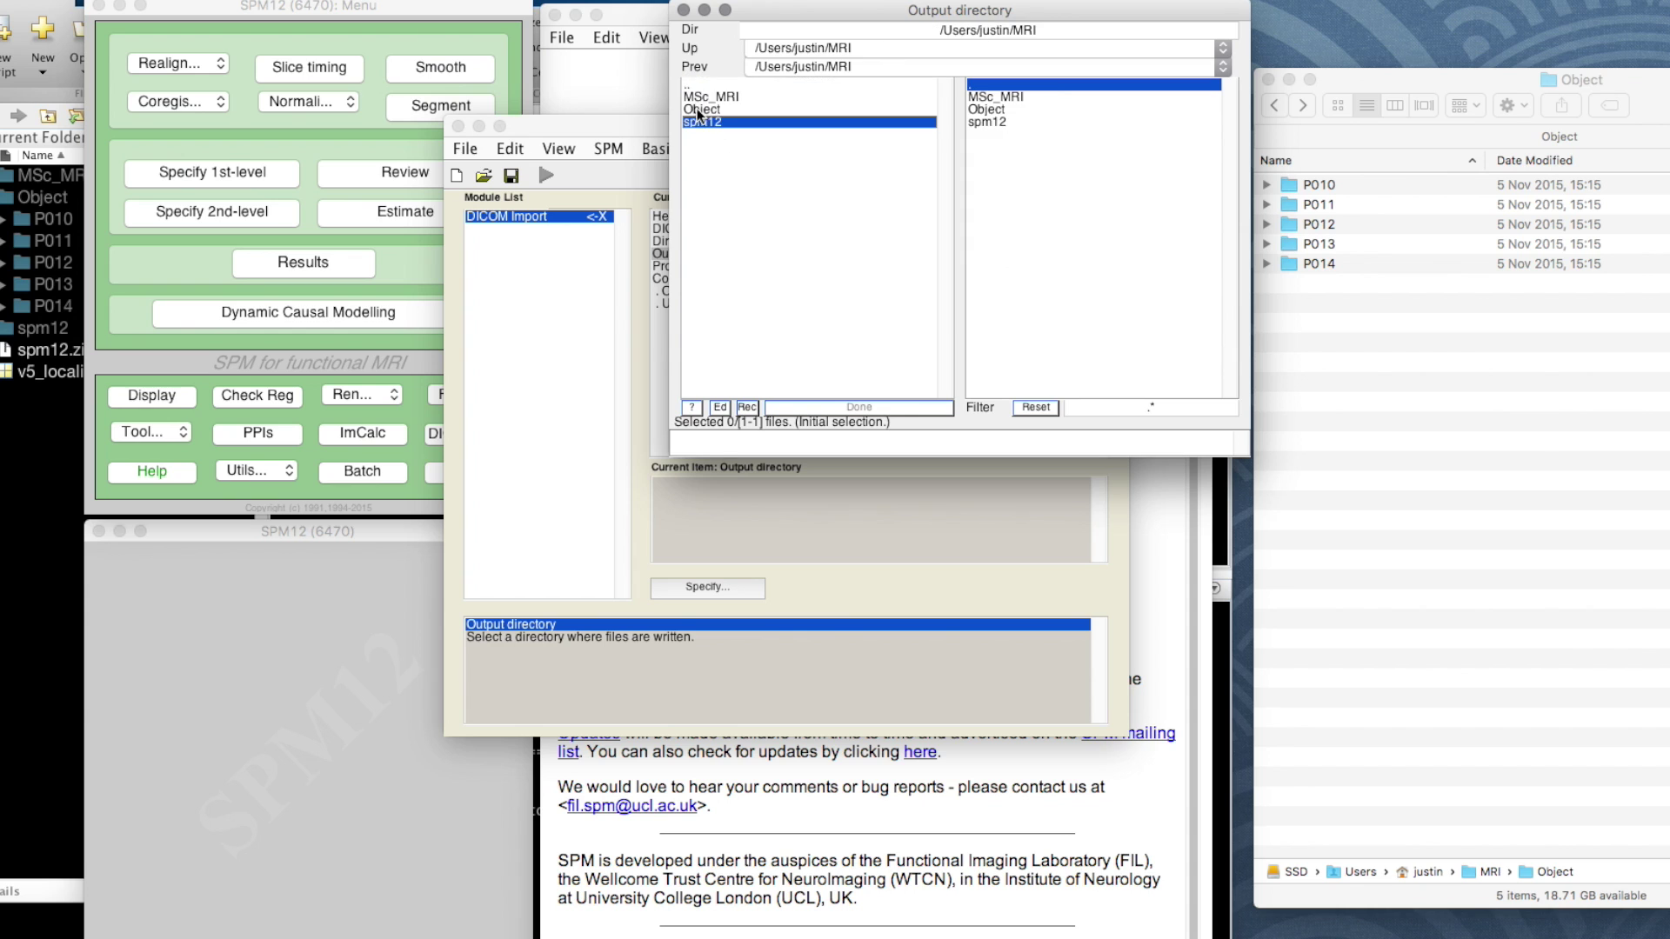
click(697, 109)
click(984, 95)
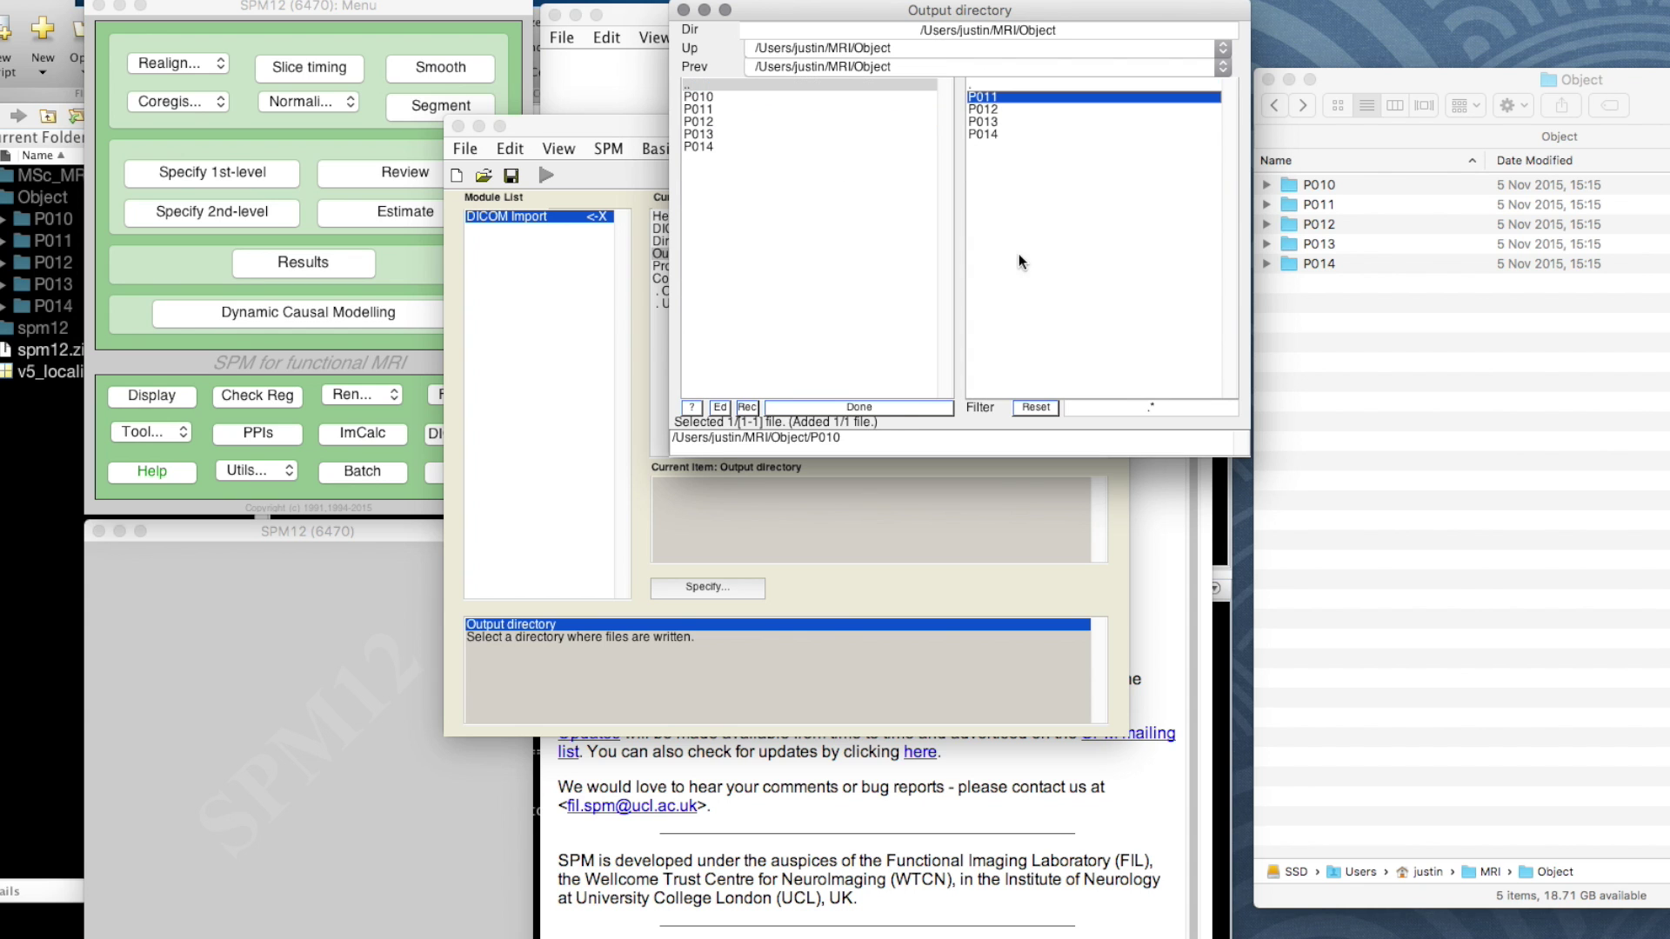
click(876, 407)
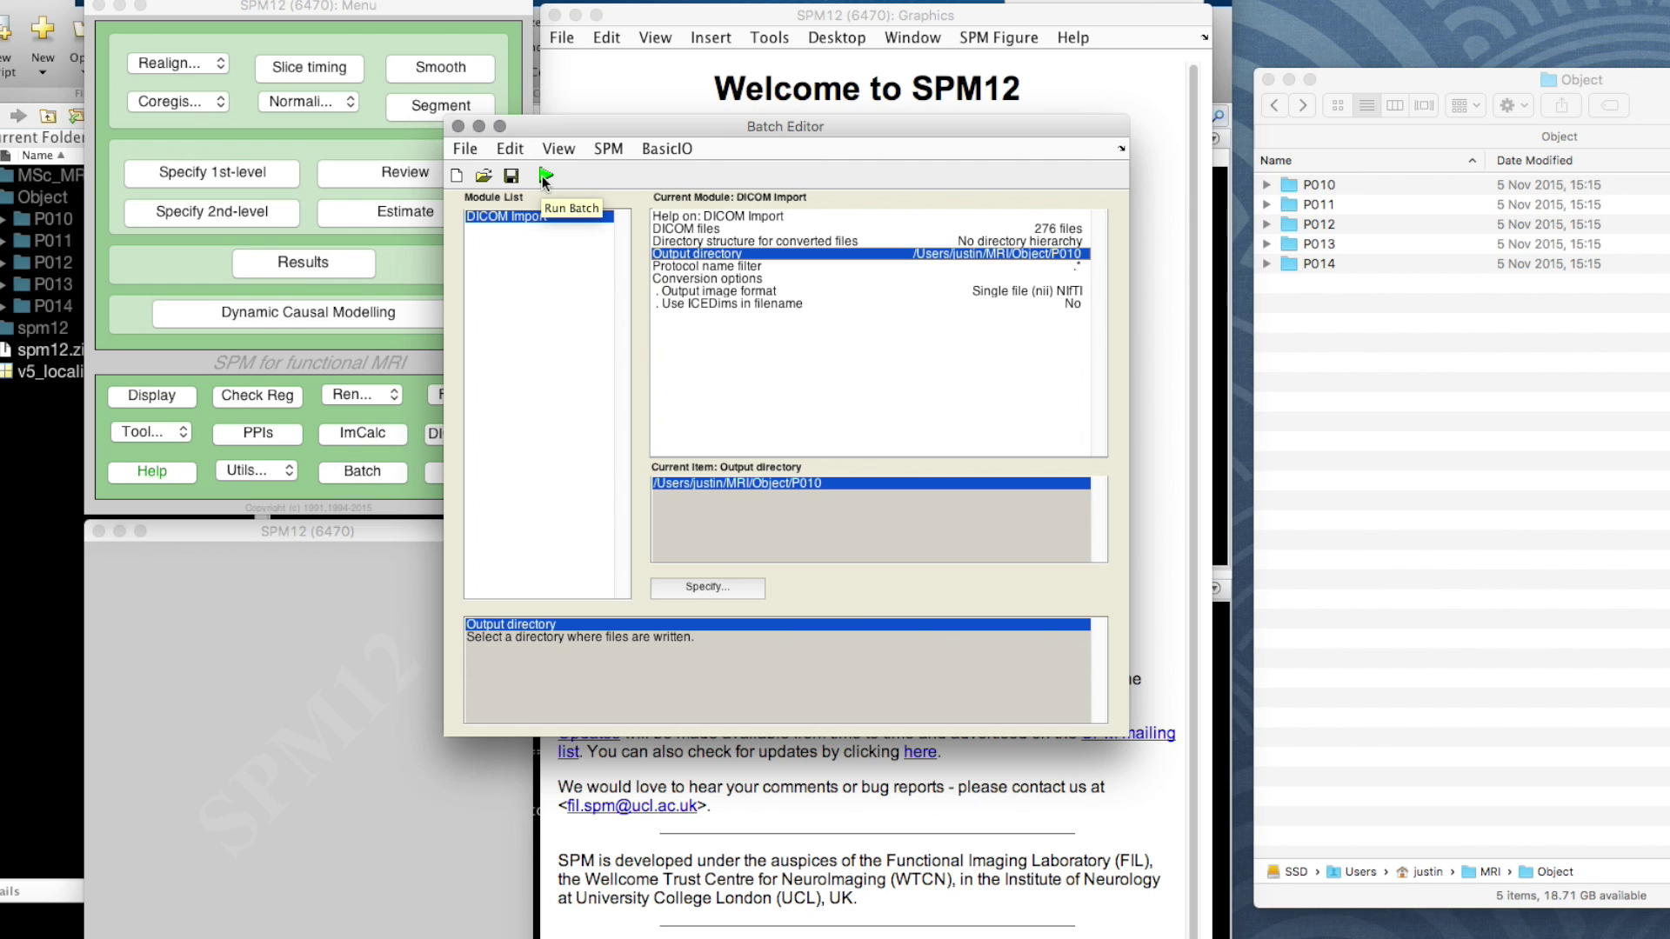
Replicate the configured P010 DICOM Import module in the Module List.
click(516, 217)
right_click(513, 221)
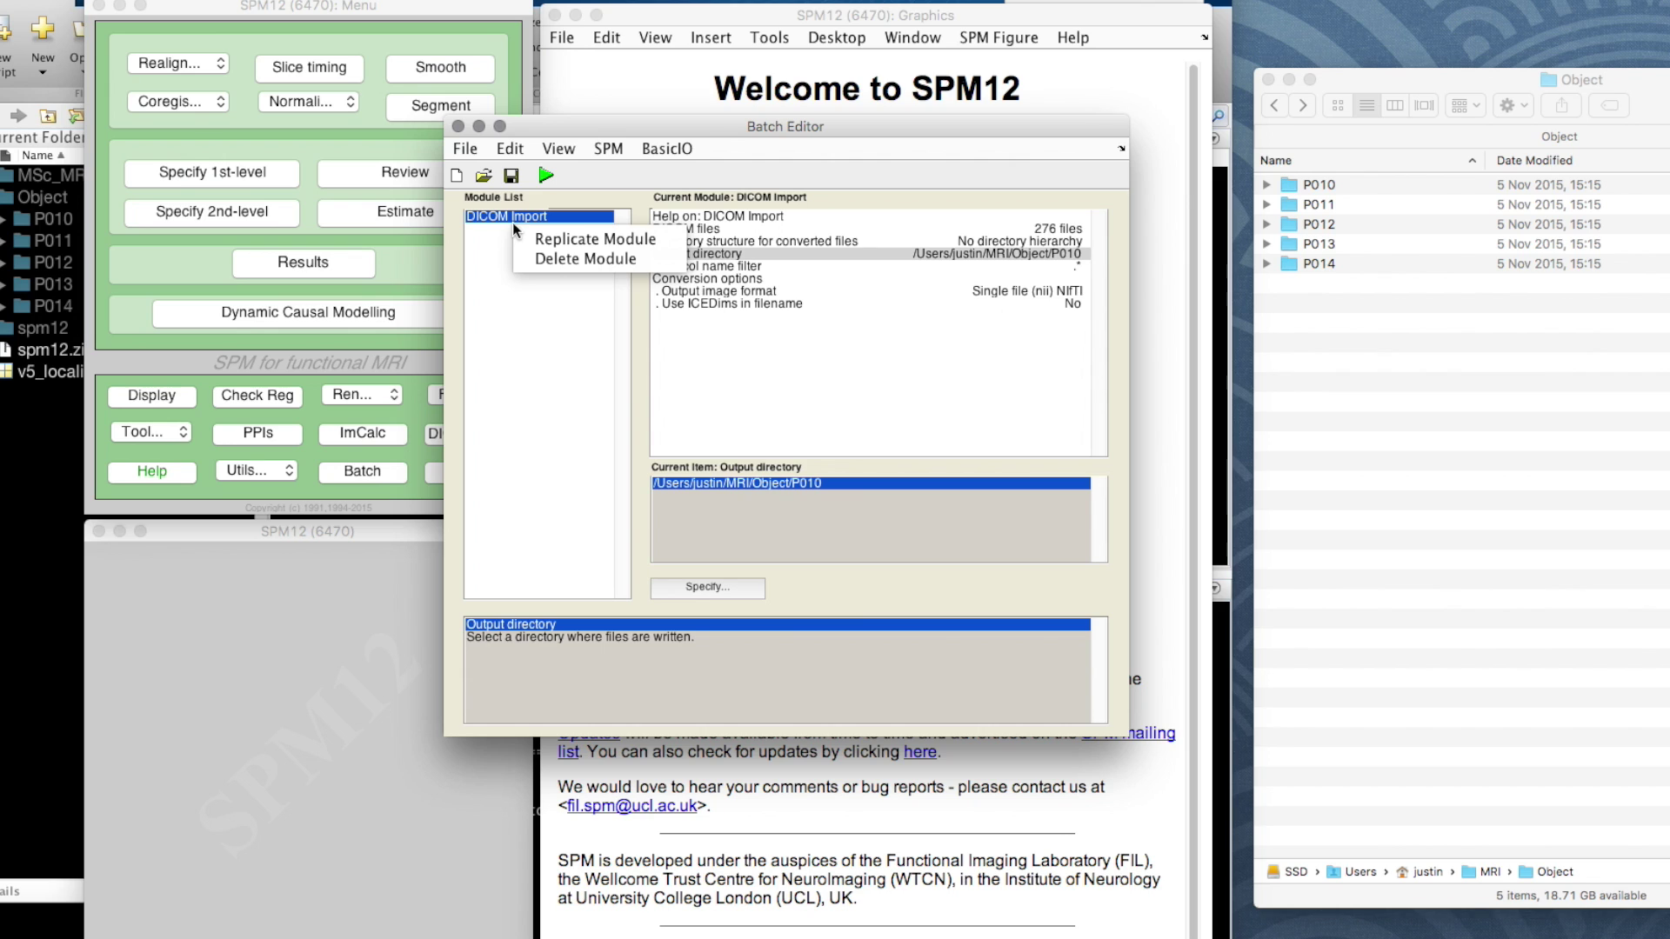
click(866, 201)
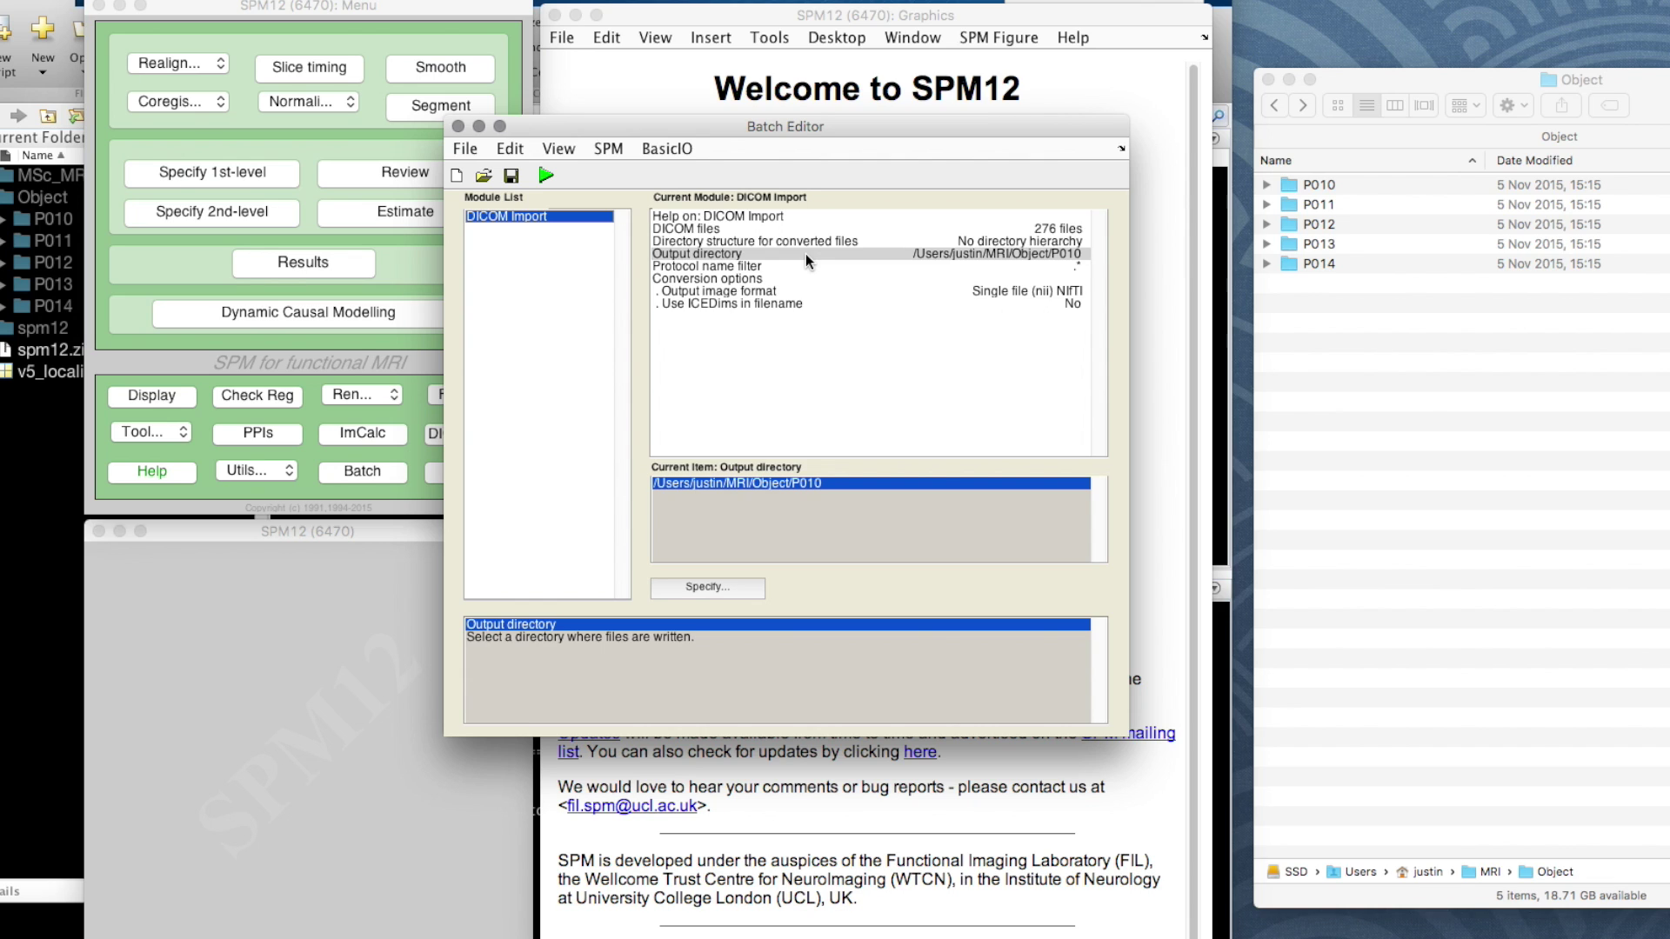
right_click(508, 216)
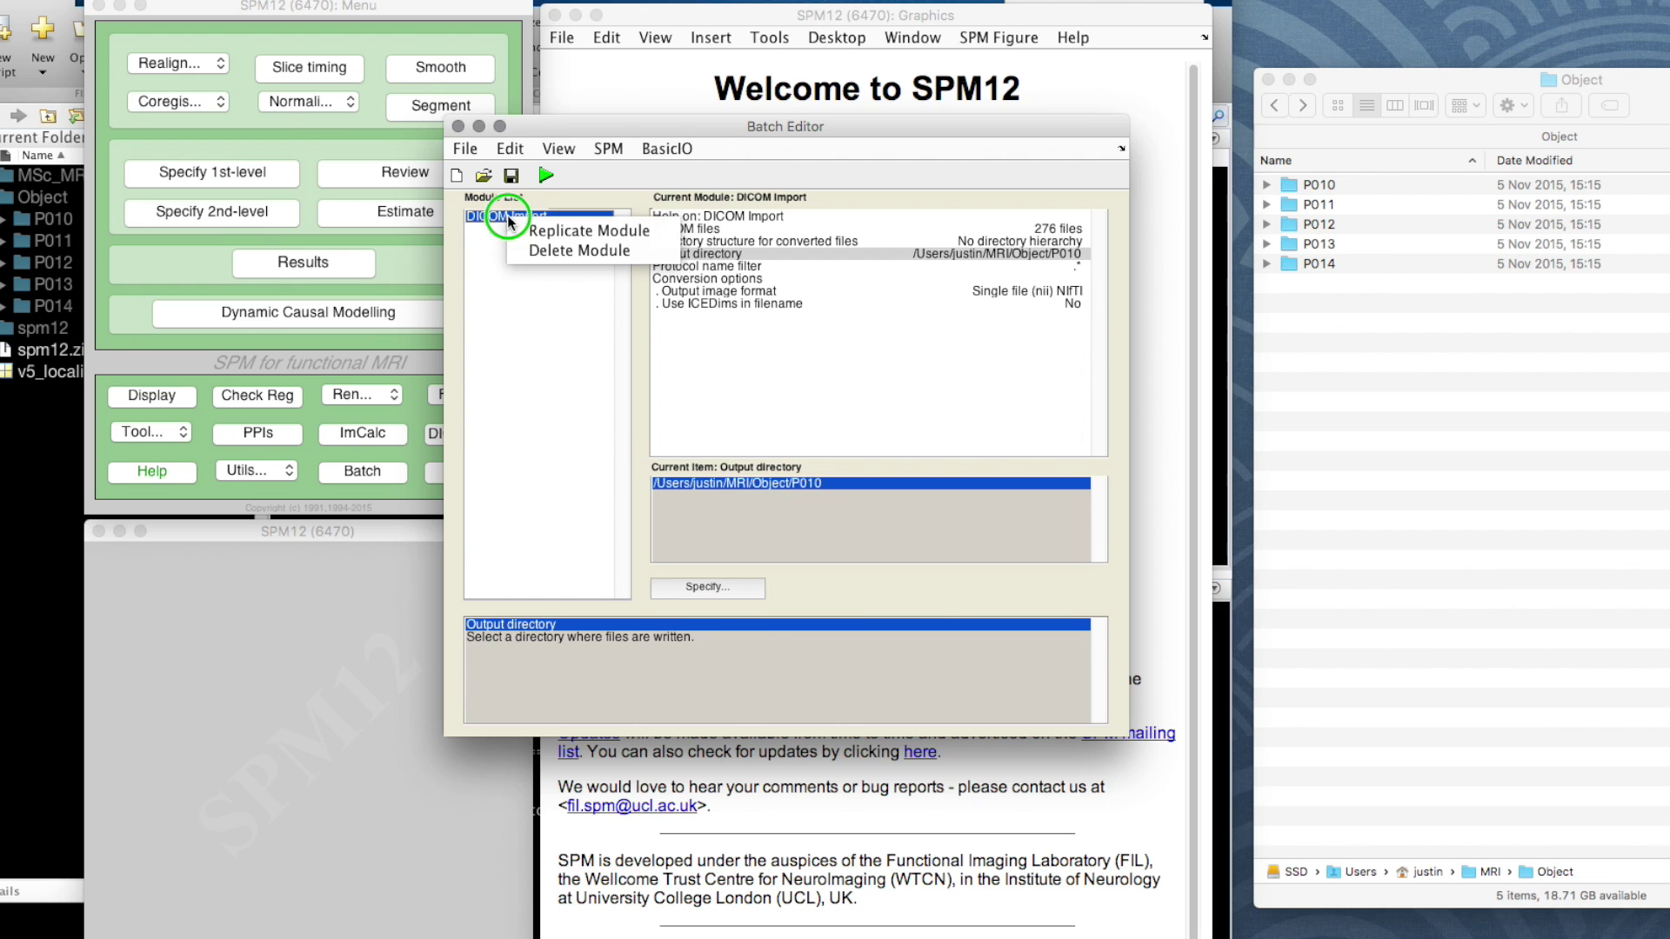
click(557, 229)
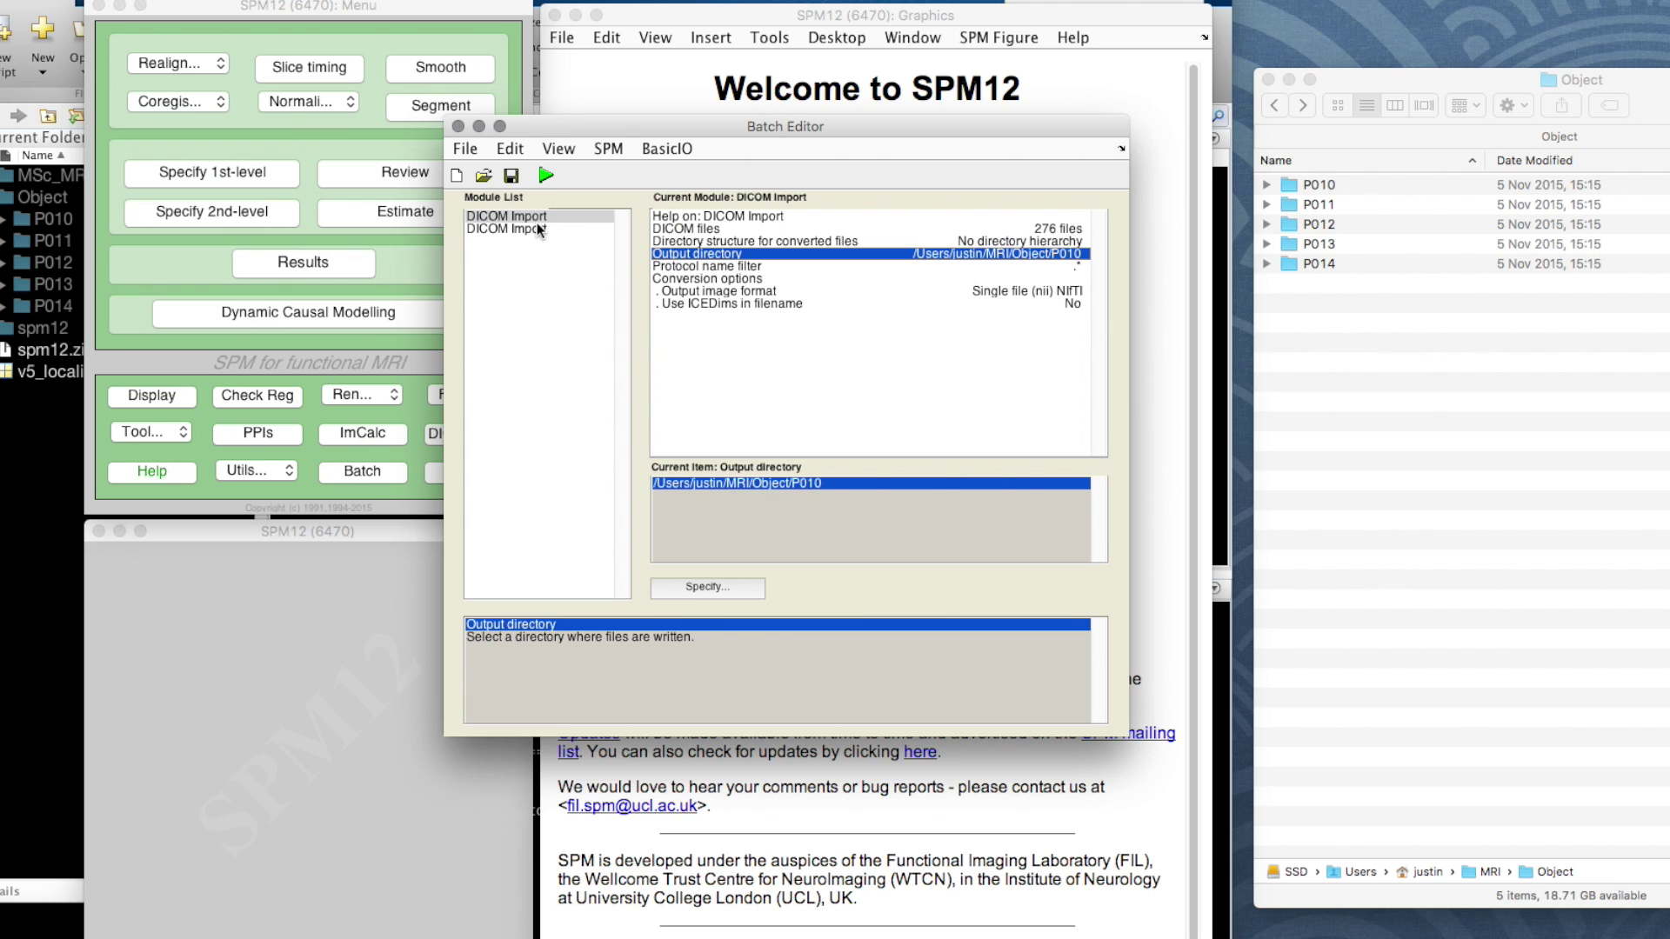
Replace the second module's DICOM files with all 276 files from P011.
click(536, 226)
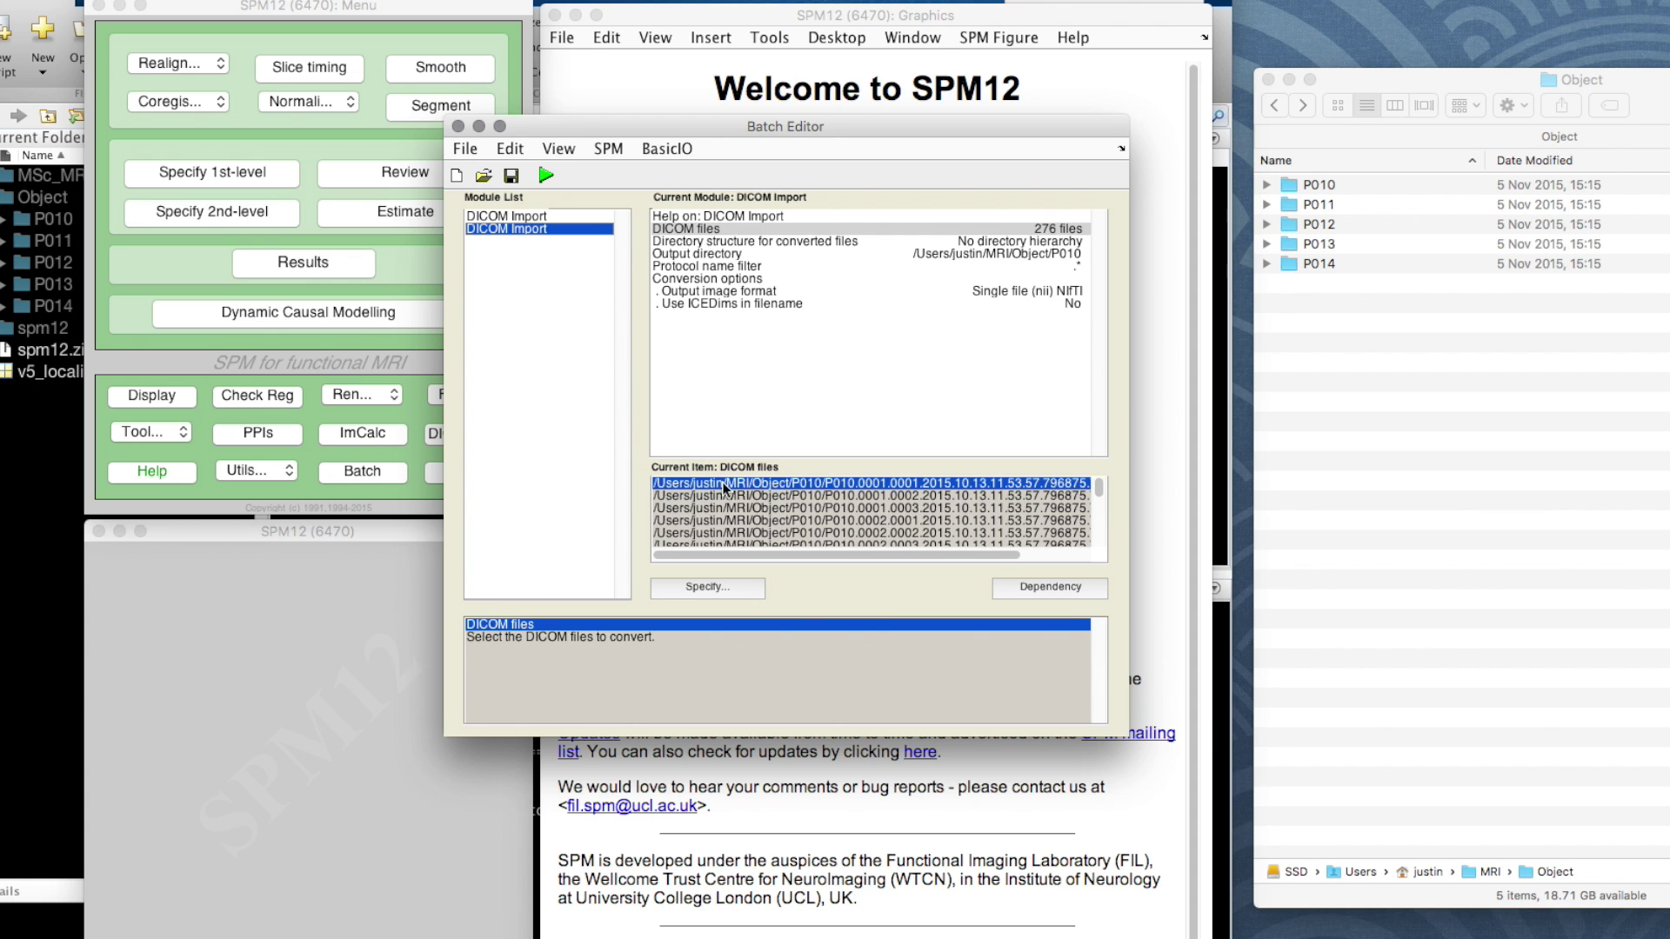
click(729, 588)
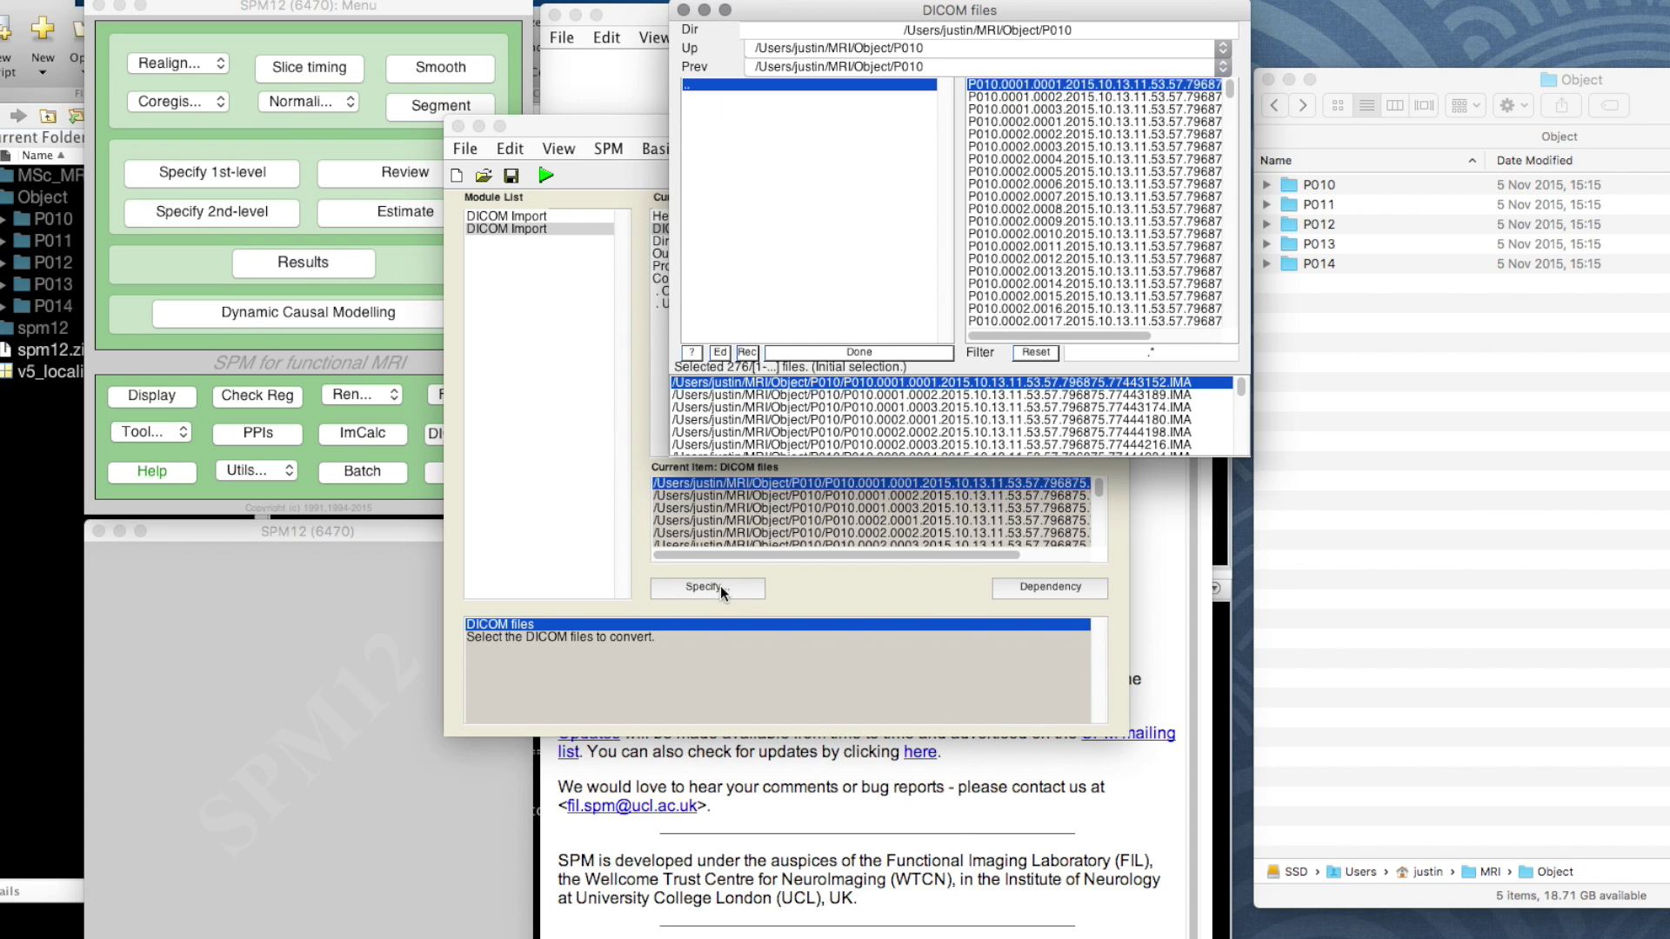
right_click(885, 382)
click(948, 404)
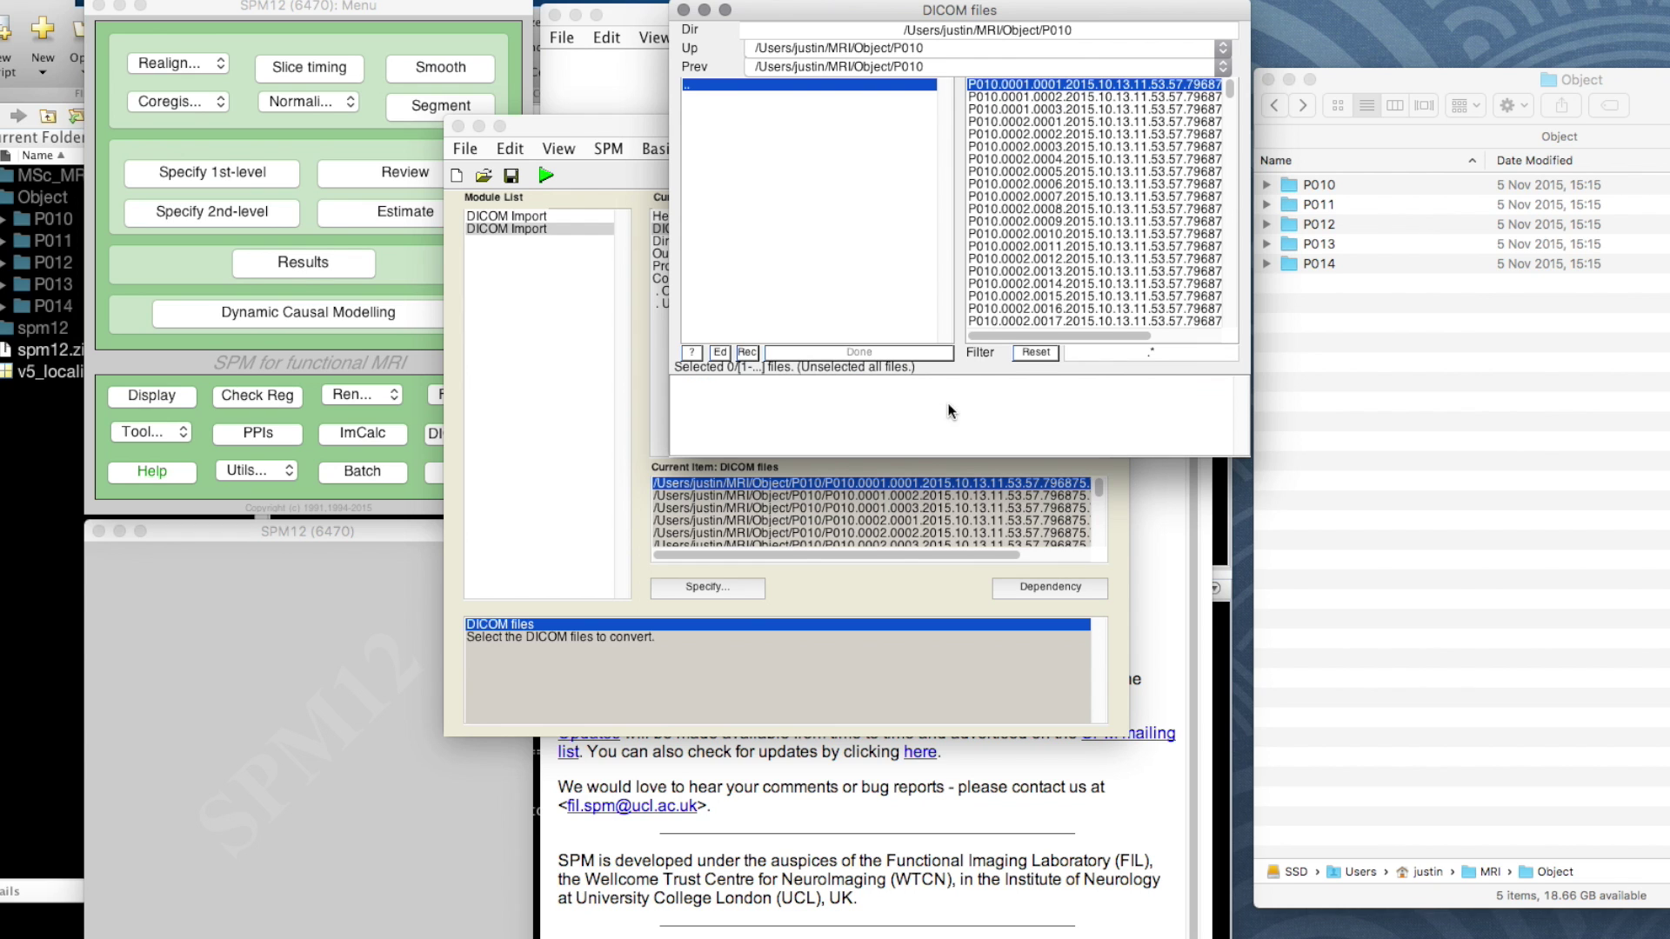
click(722, 84)
click(718, 110)
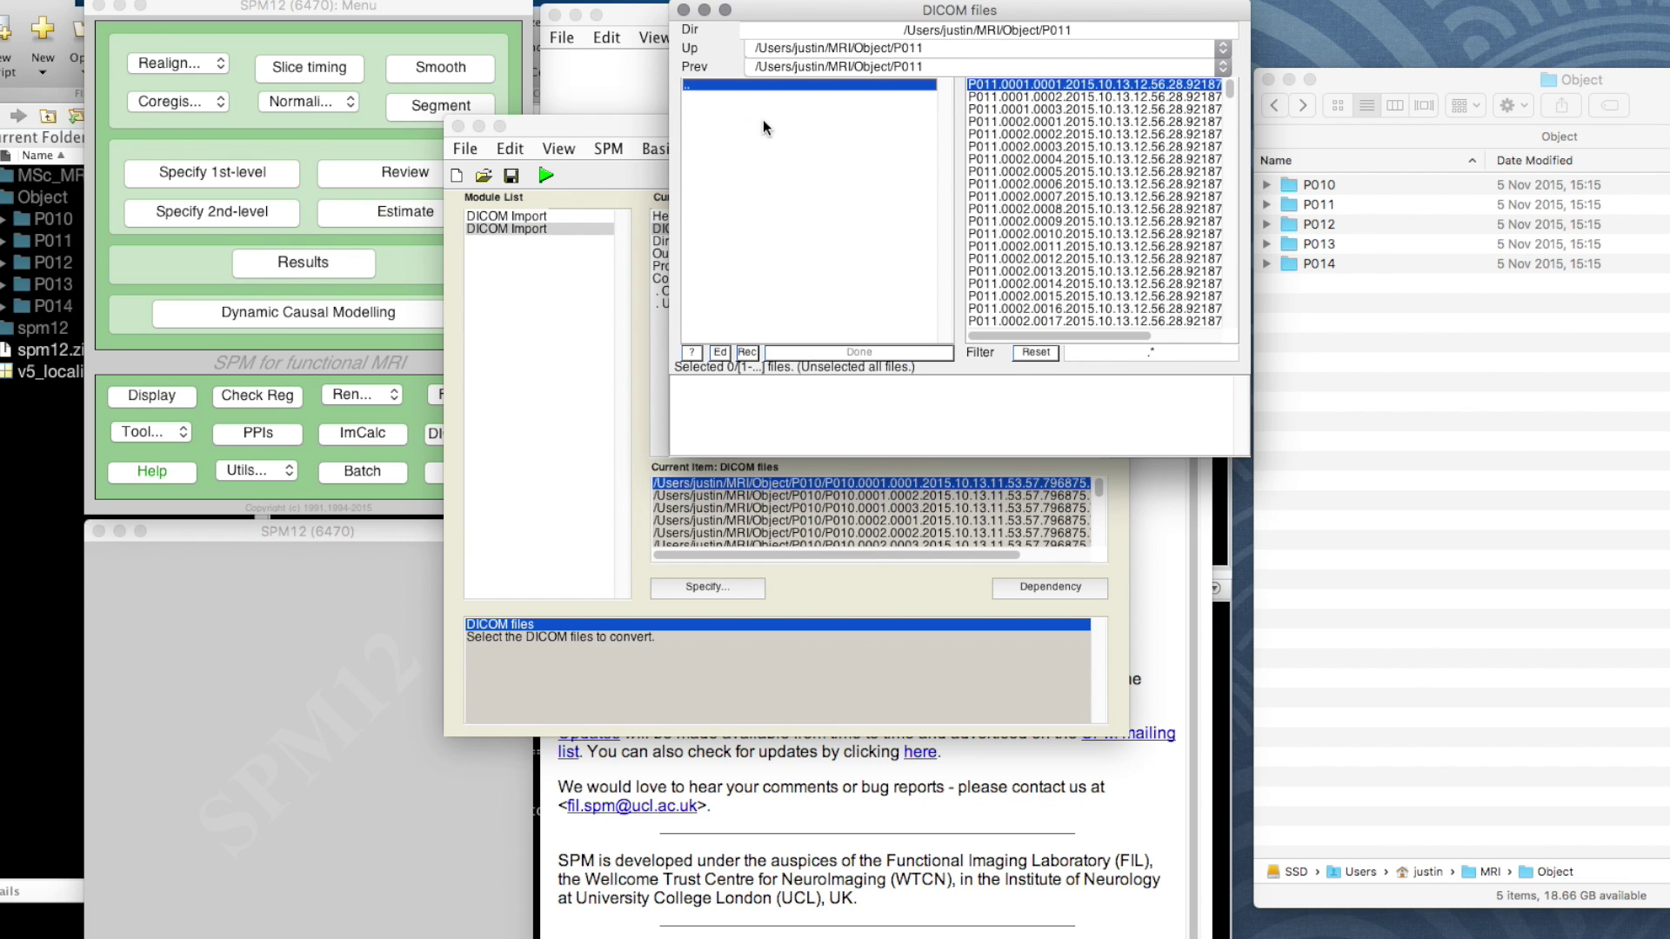
right_click(1050, 81)
click(1080, 92)
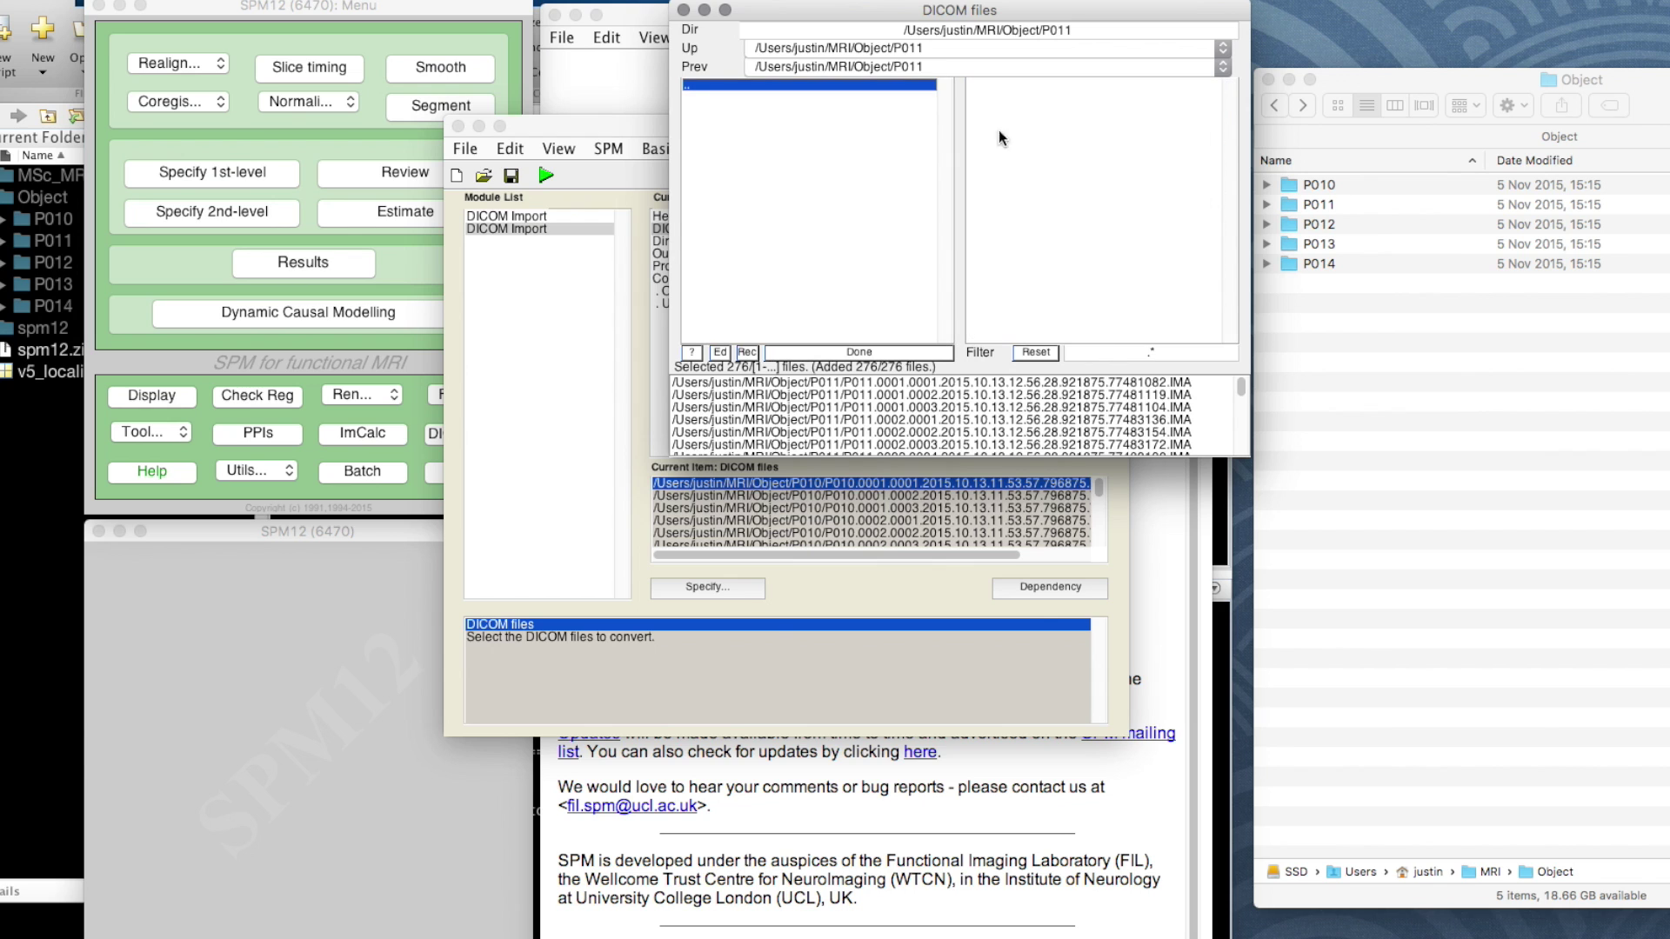
click(898, 352)
Change the second module's output directory from P010 to P011.
click(708, 254)
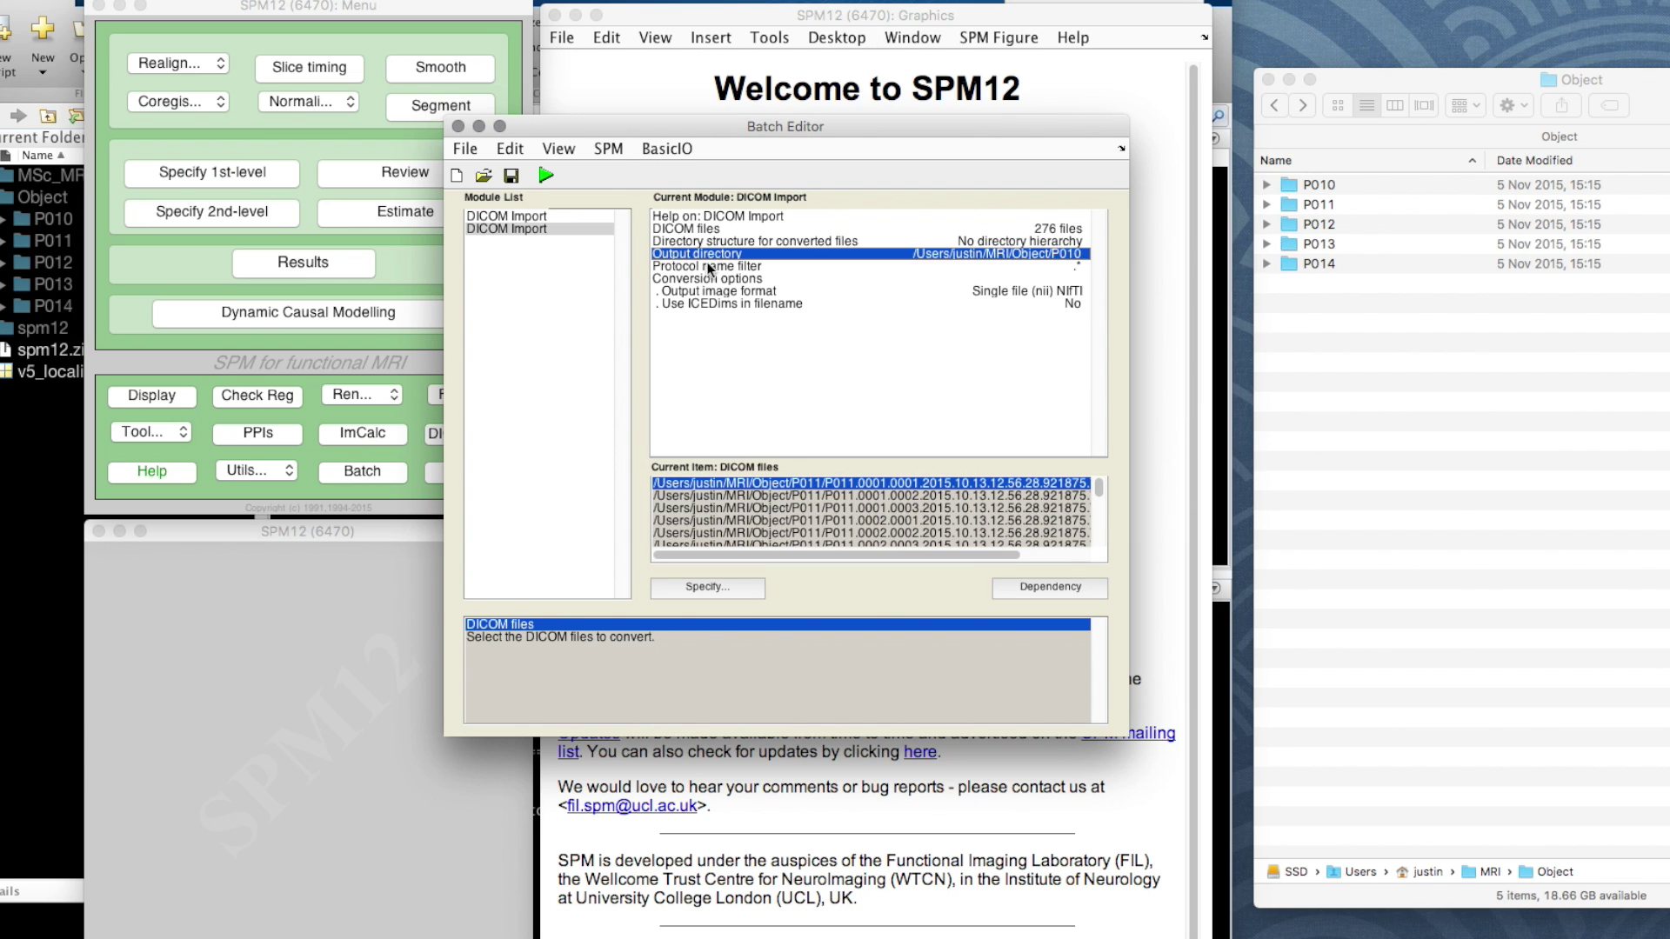
click(707, 587)
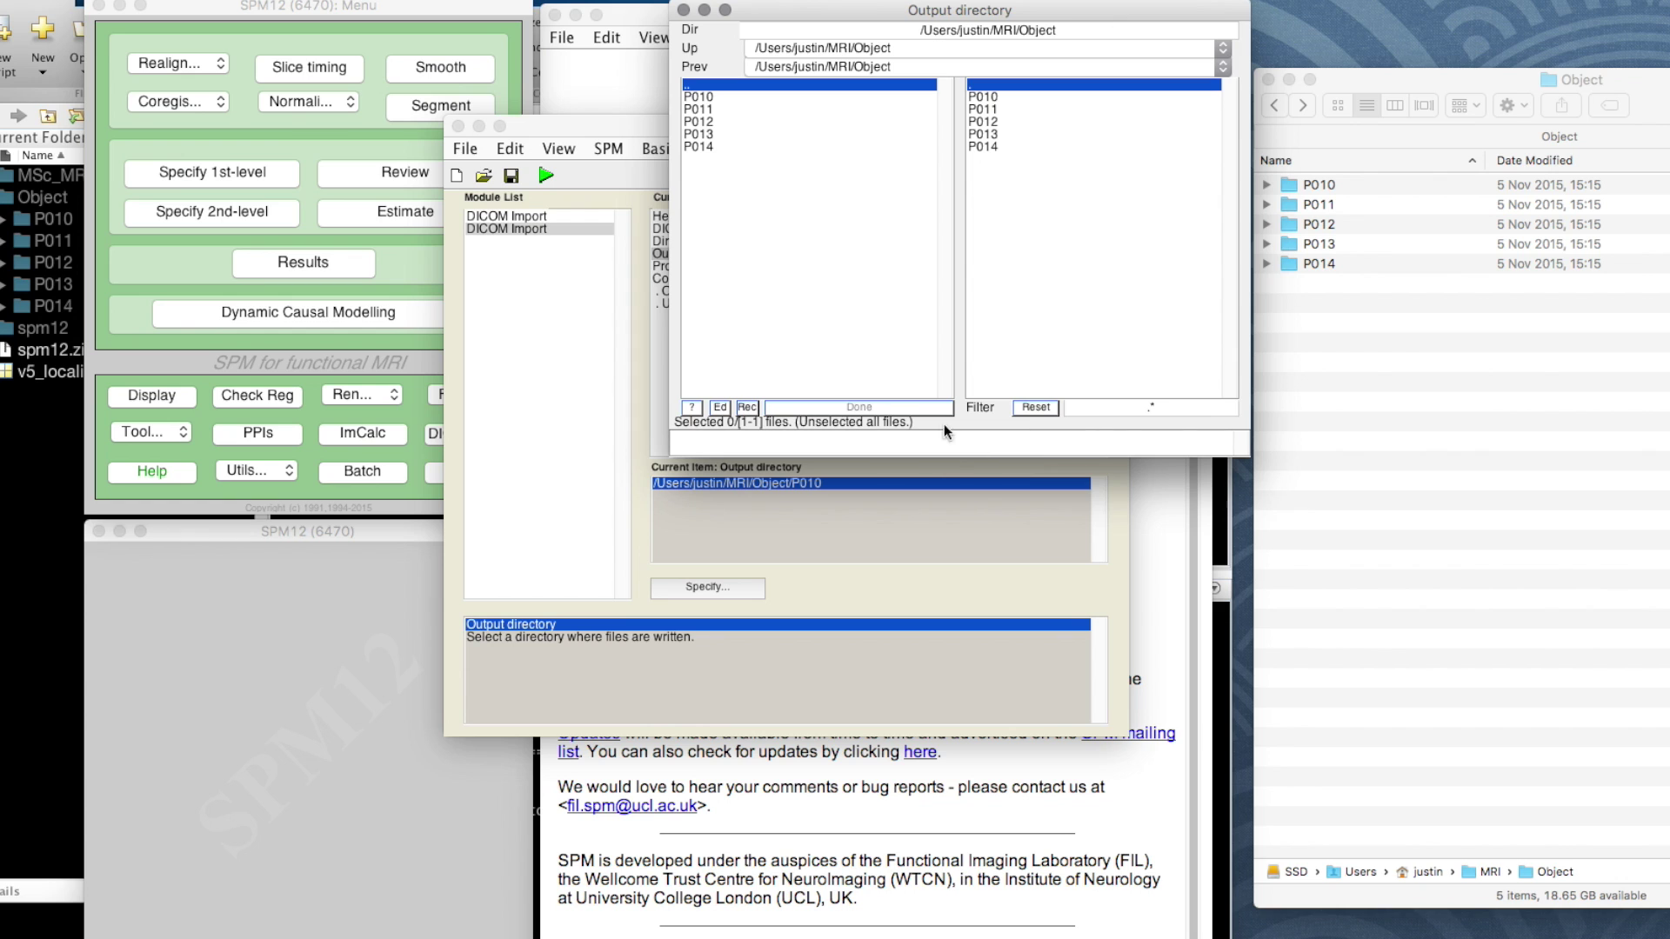
click(943, 442)
click(980, 108)
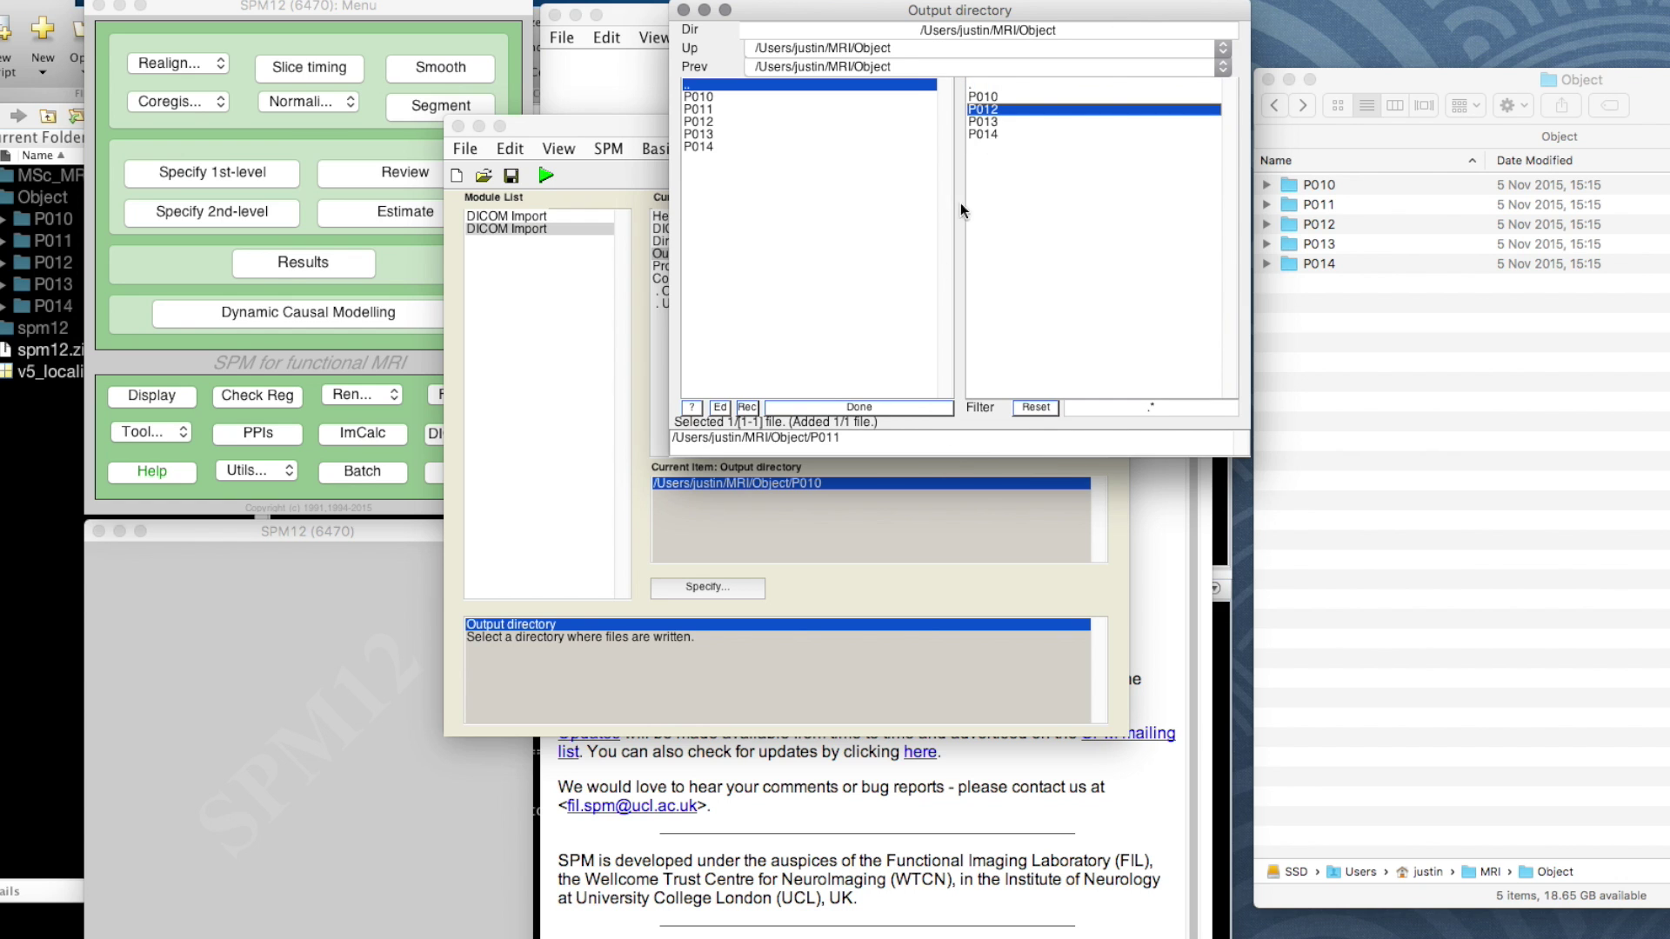
click(861, 407)
Replicate the second DICOM Import module to create a third one.
right_click(522, 226)
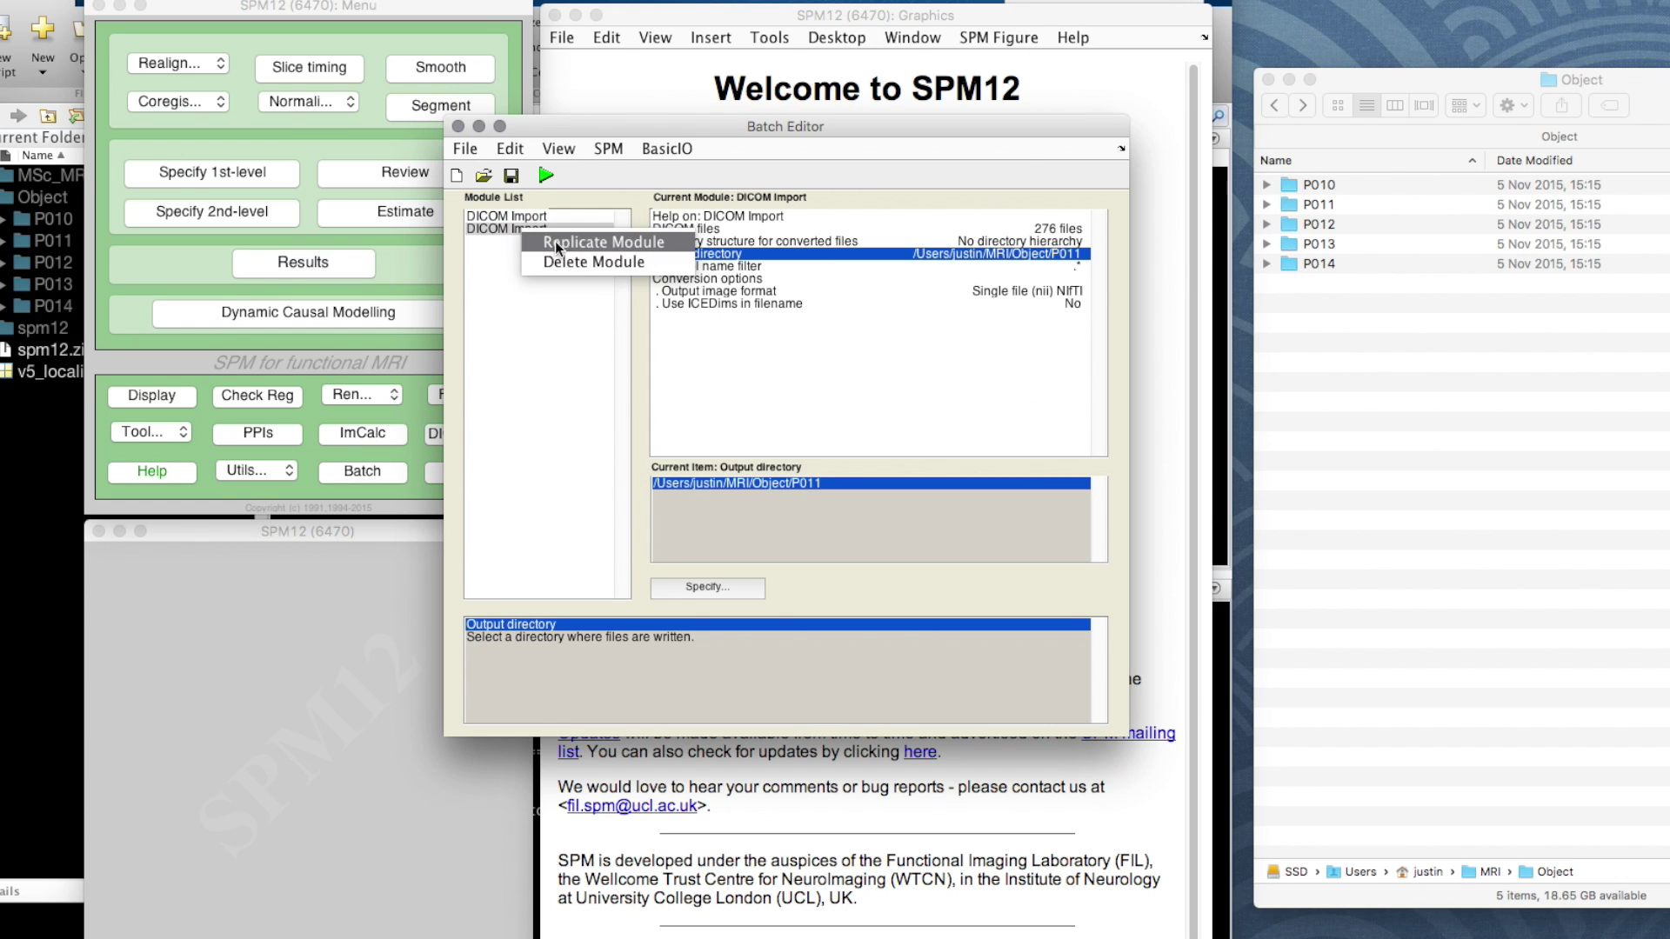
click(554, 237)
click(536, 243)
click(538, 245)
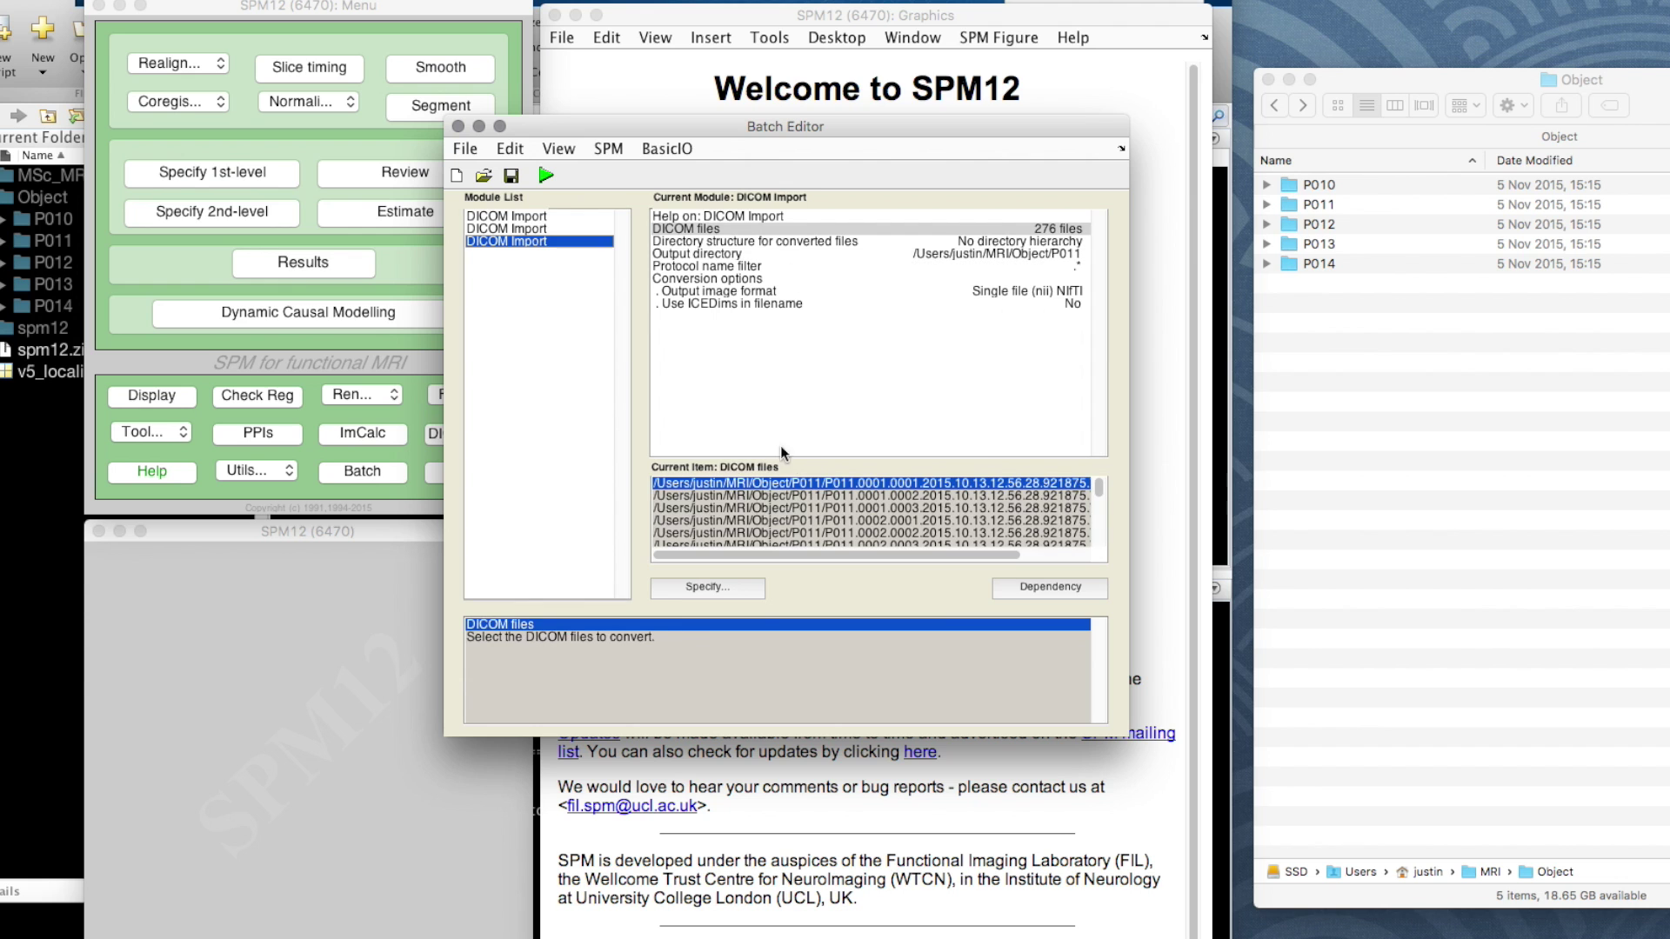
Replace the third module's DICOM files with all 276 files from P012.
click(722, 581)
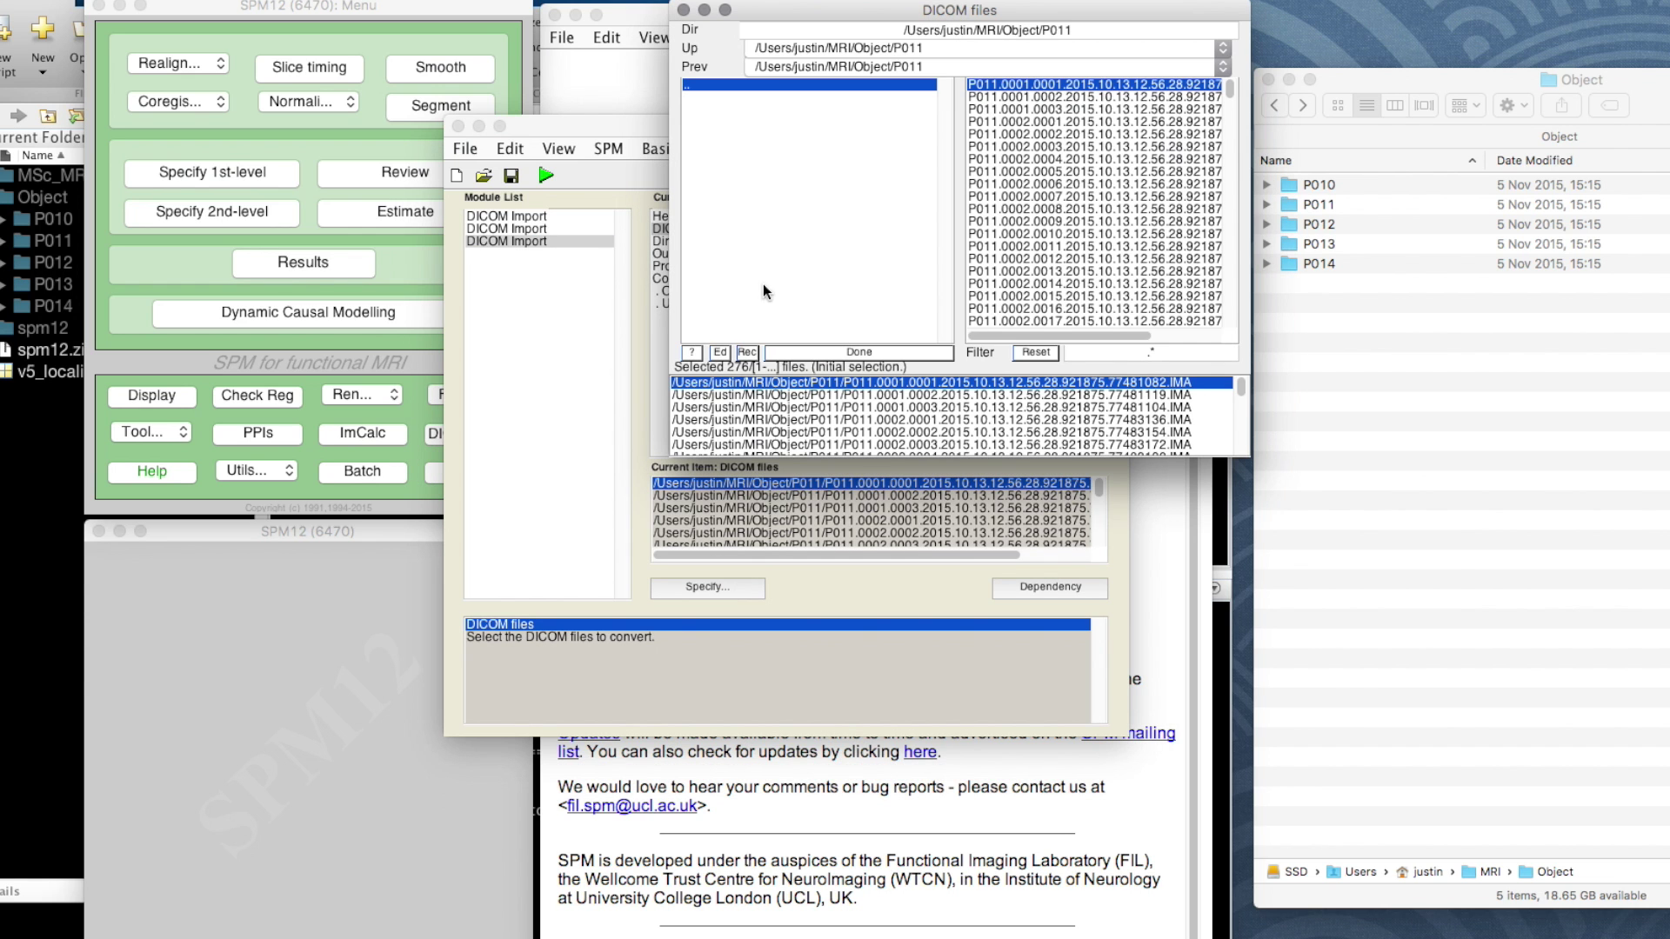
right_click(842, 383)
click(864, 394)
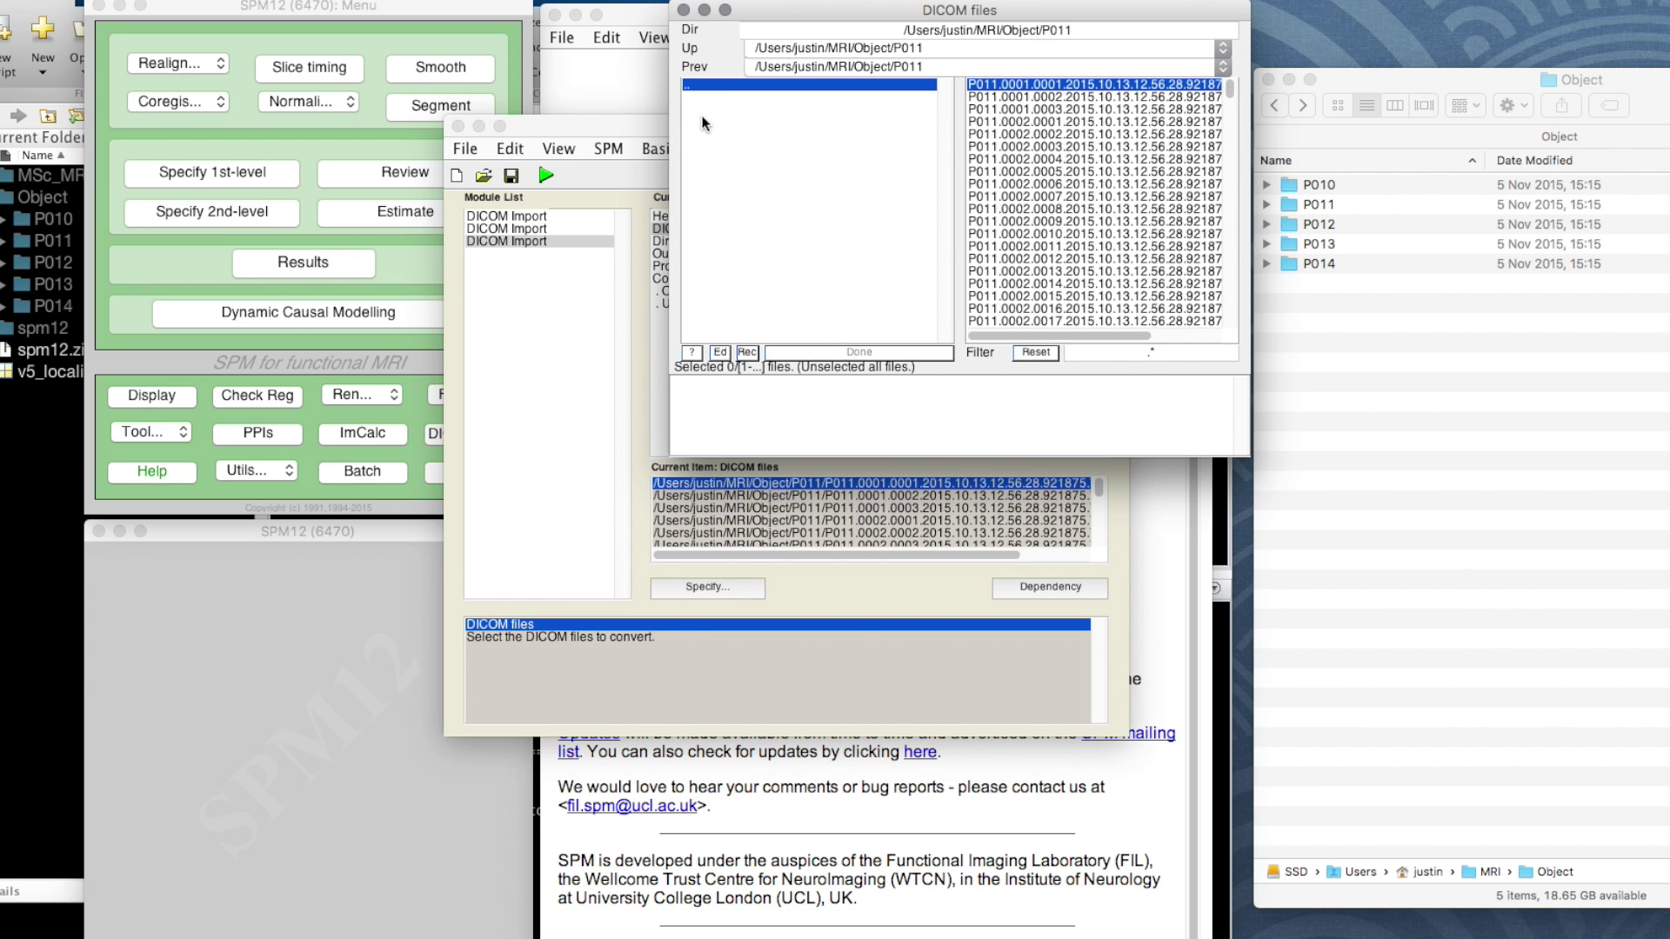
double_click(692, 87)
double_click(706, 123)
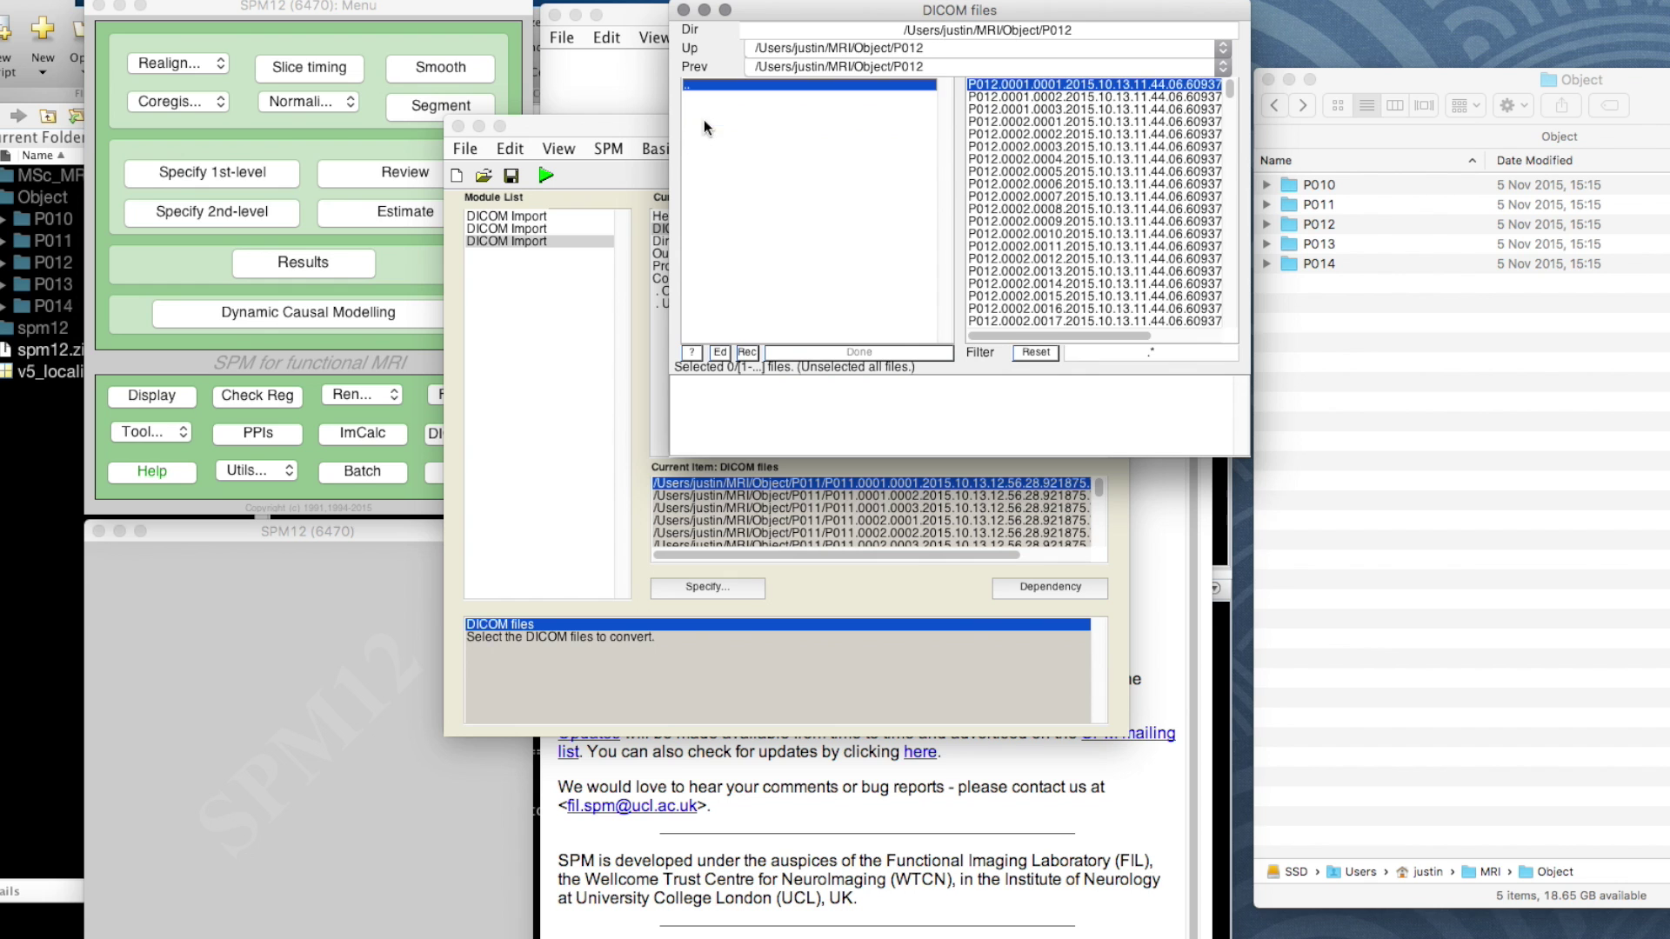
right_click(1094, 108)
click(1121, 121)
click(874, 351)
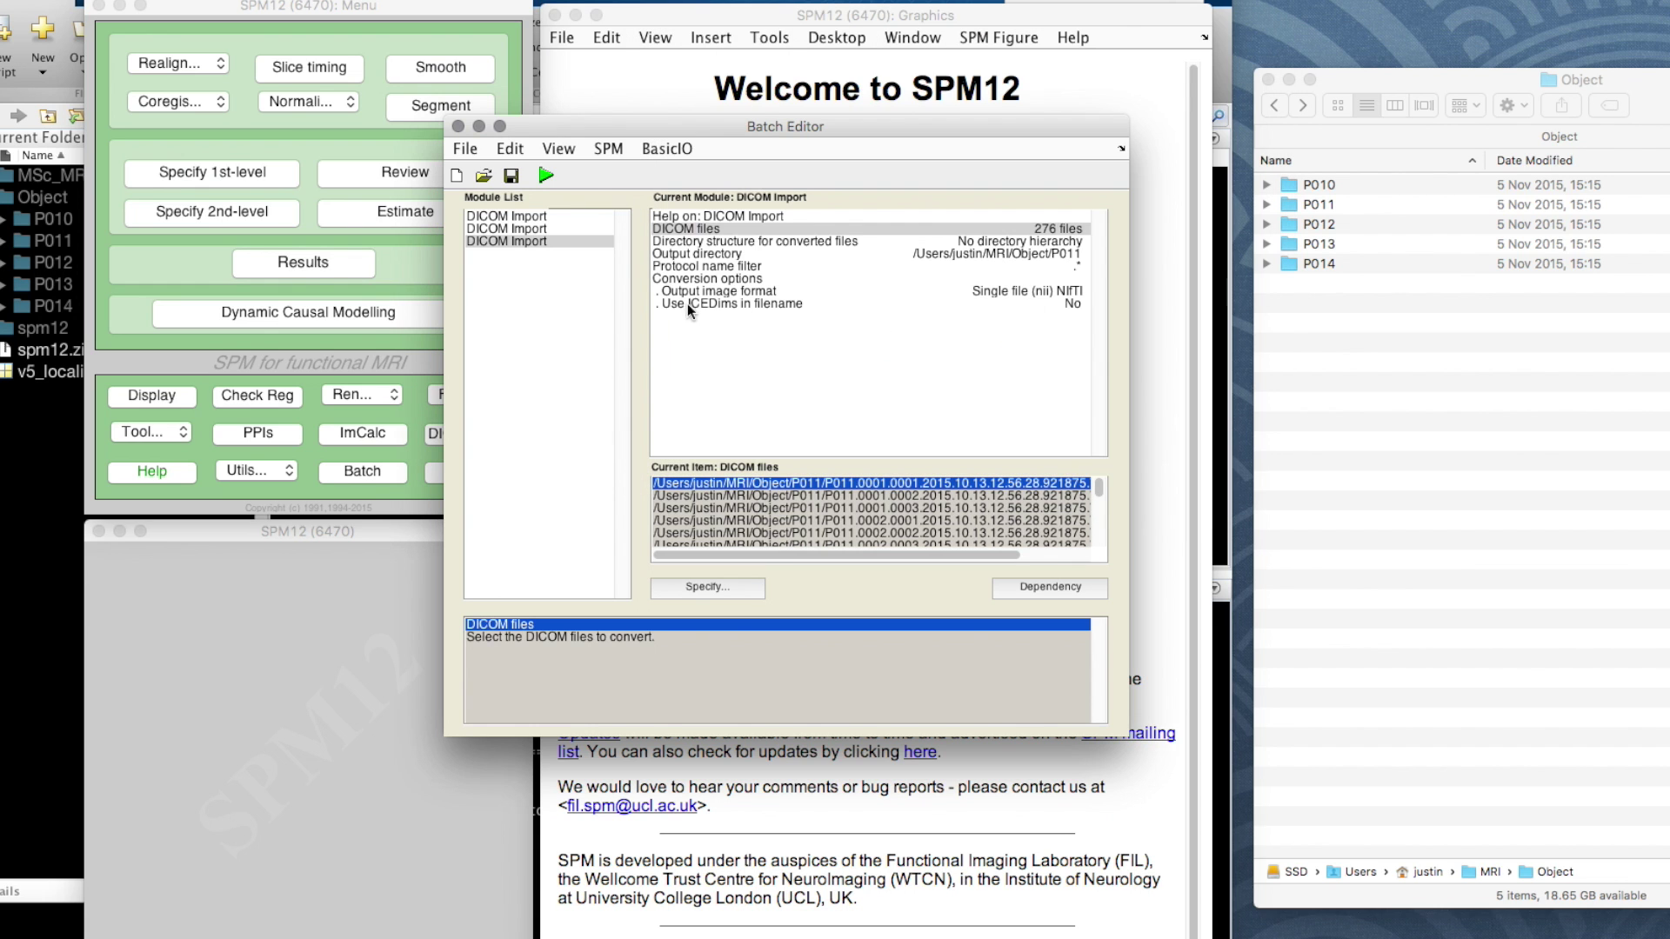
Set the third module's output directory to the P012 folder.
click(709, 254)
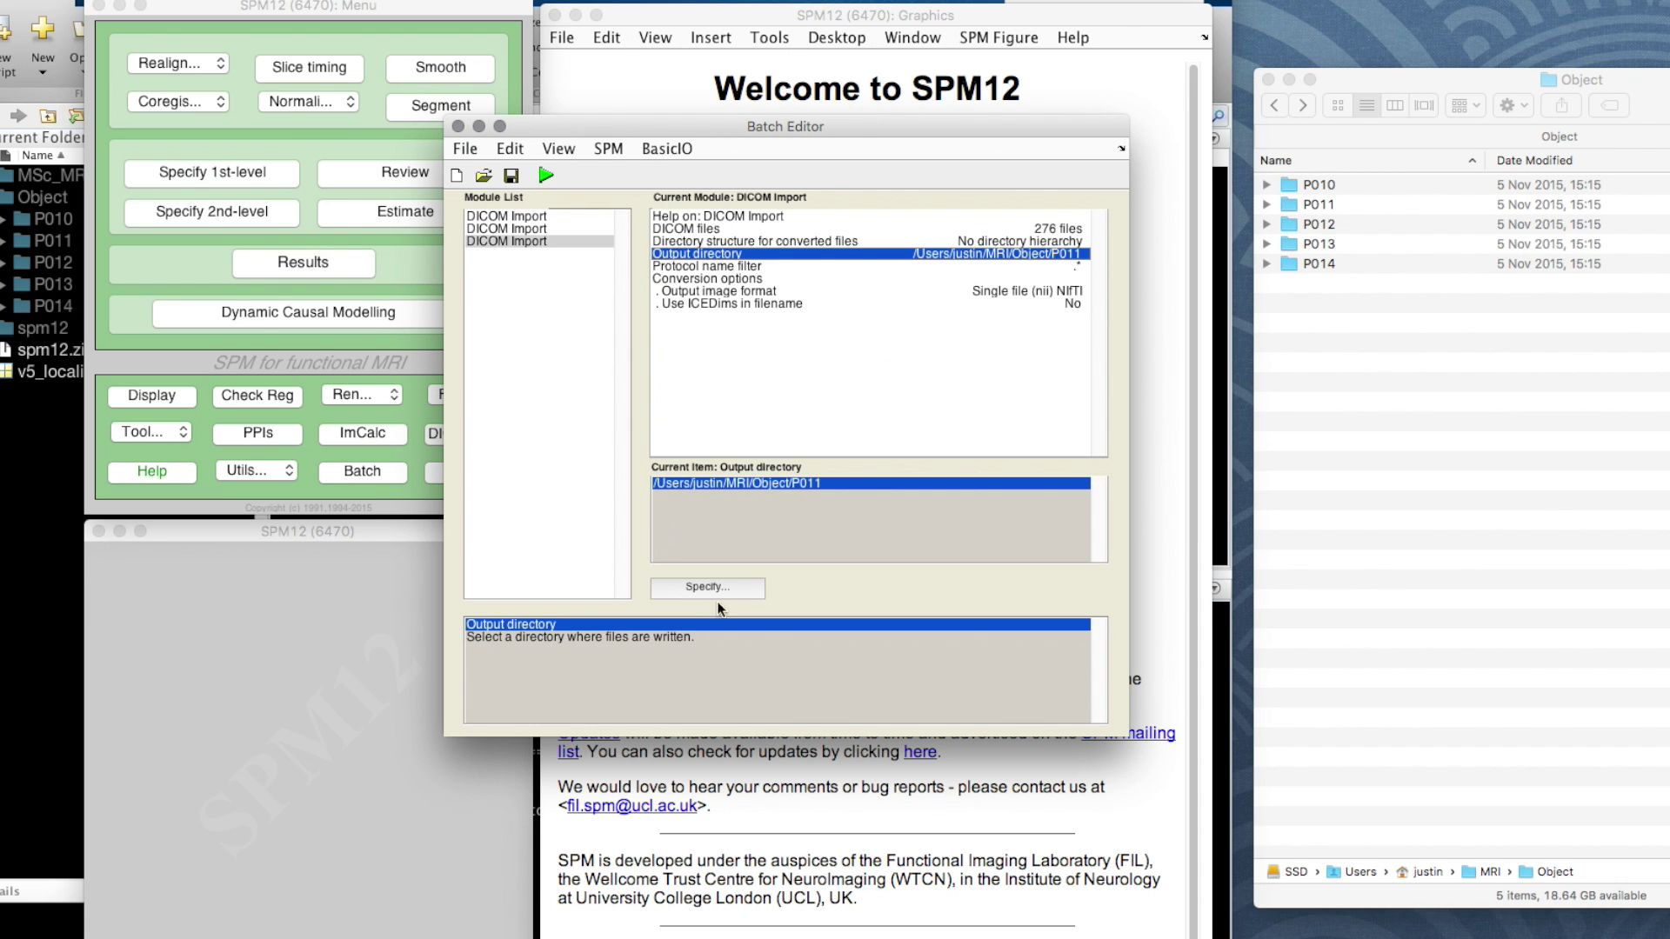
click(687, 586)
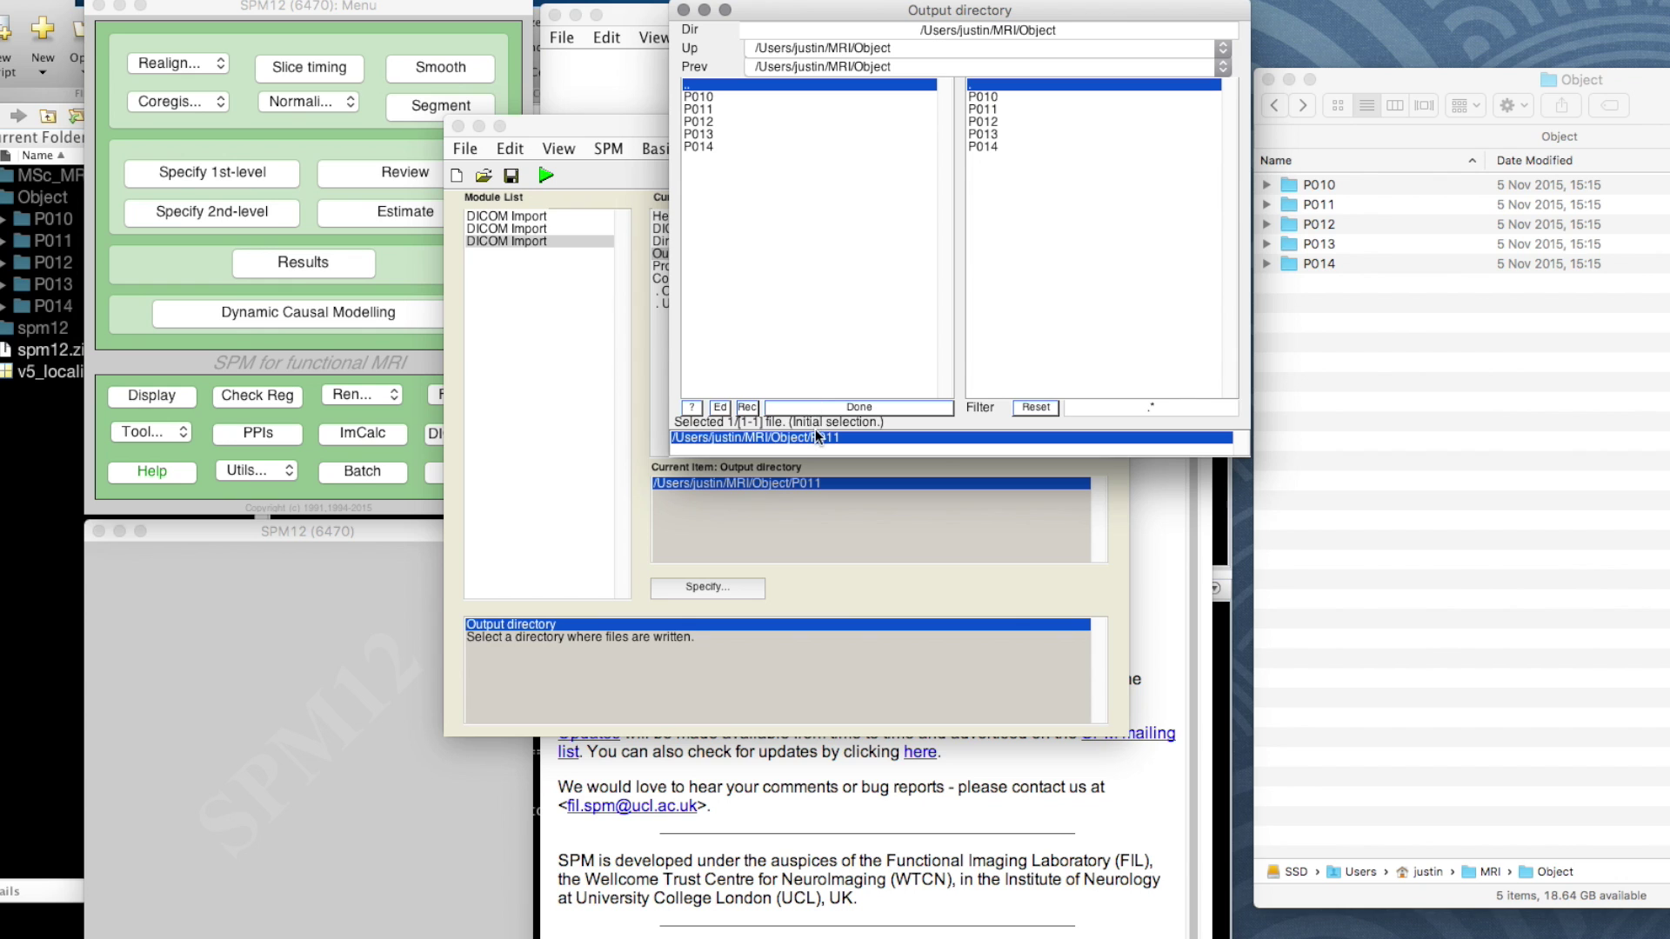
right_click(816, 435)
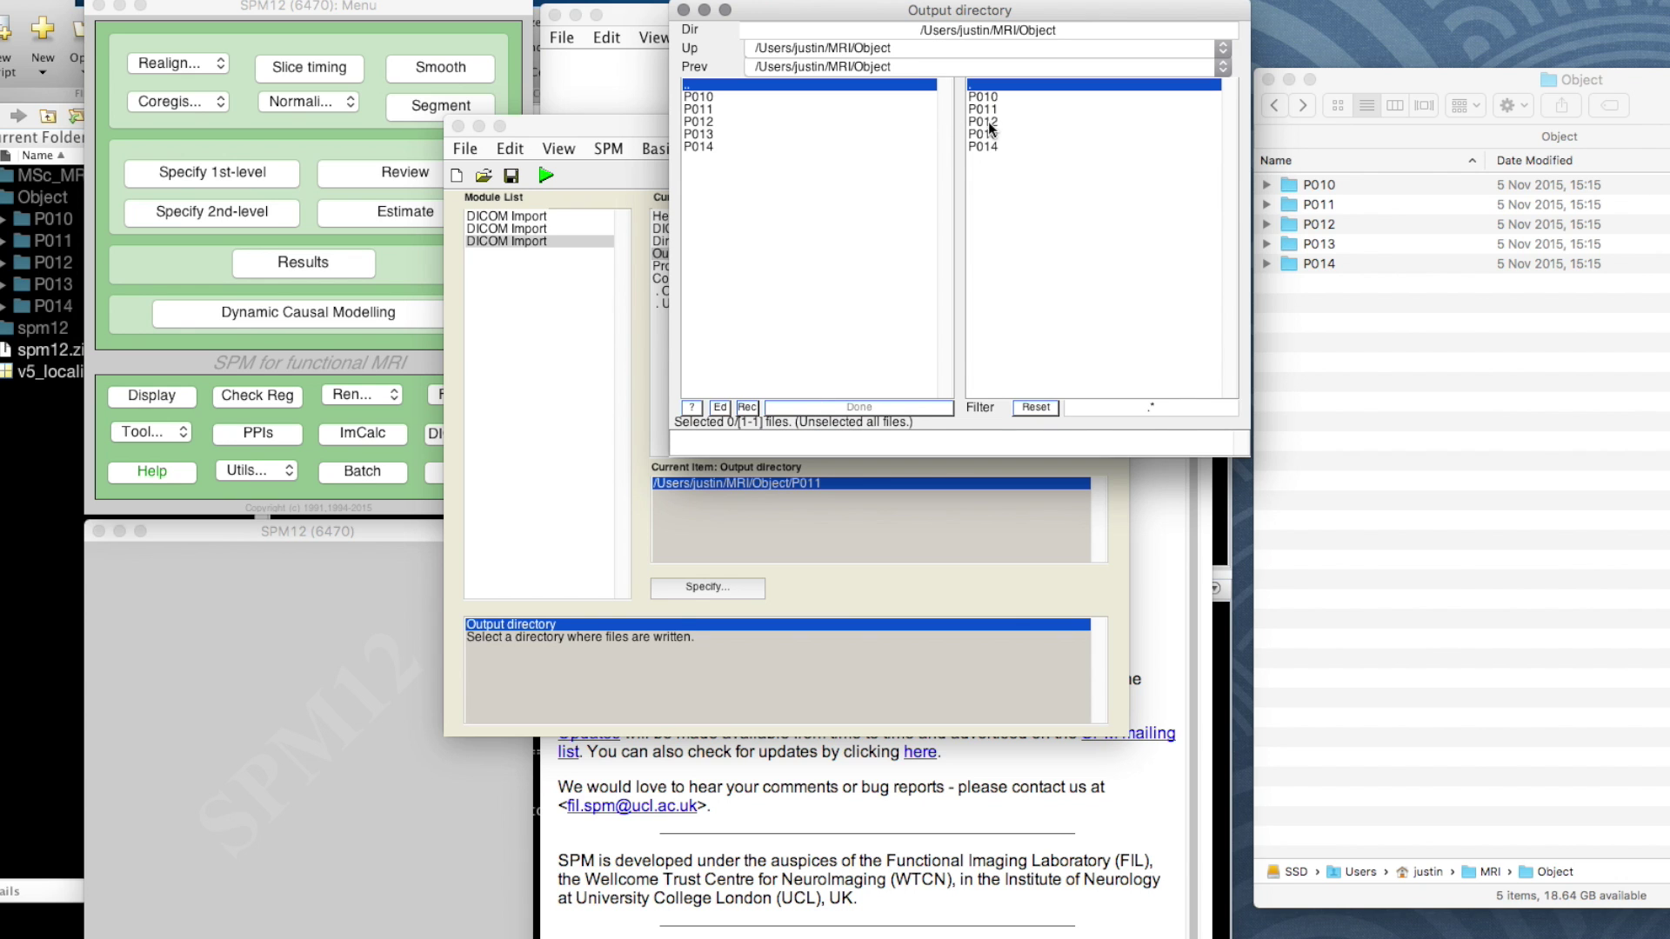
click(989, 123)
click(868, 407)
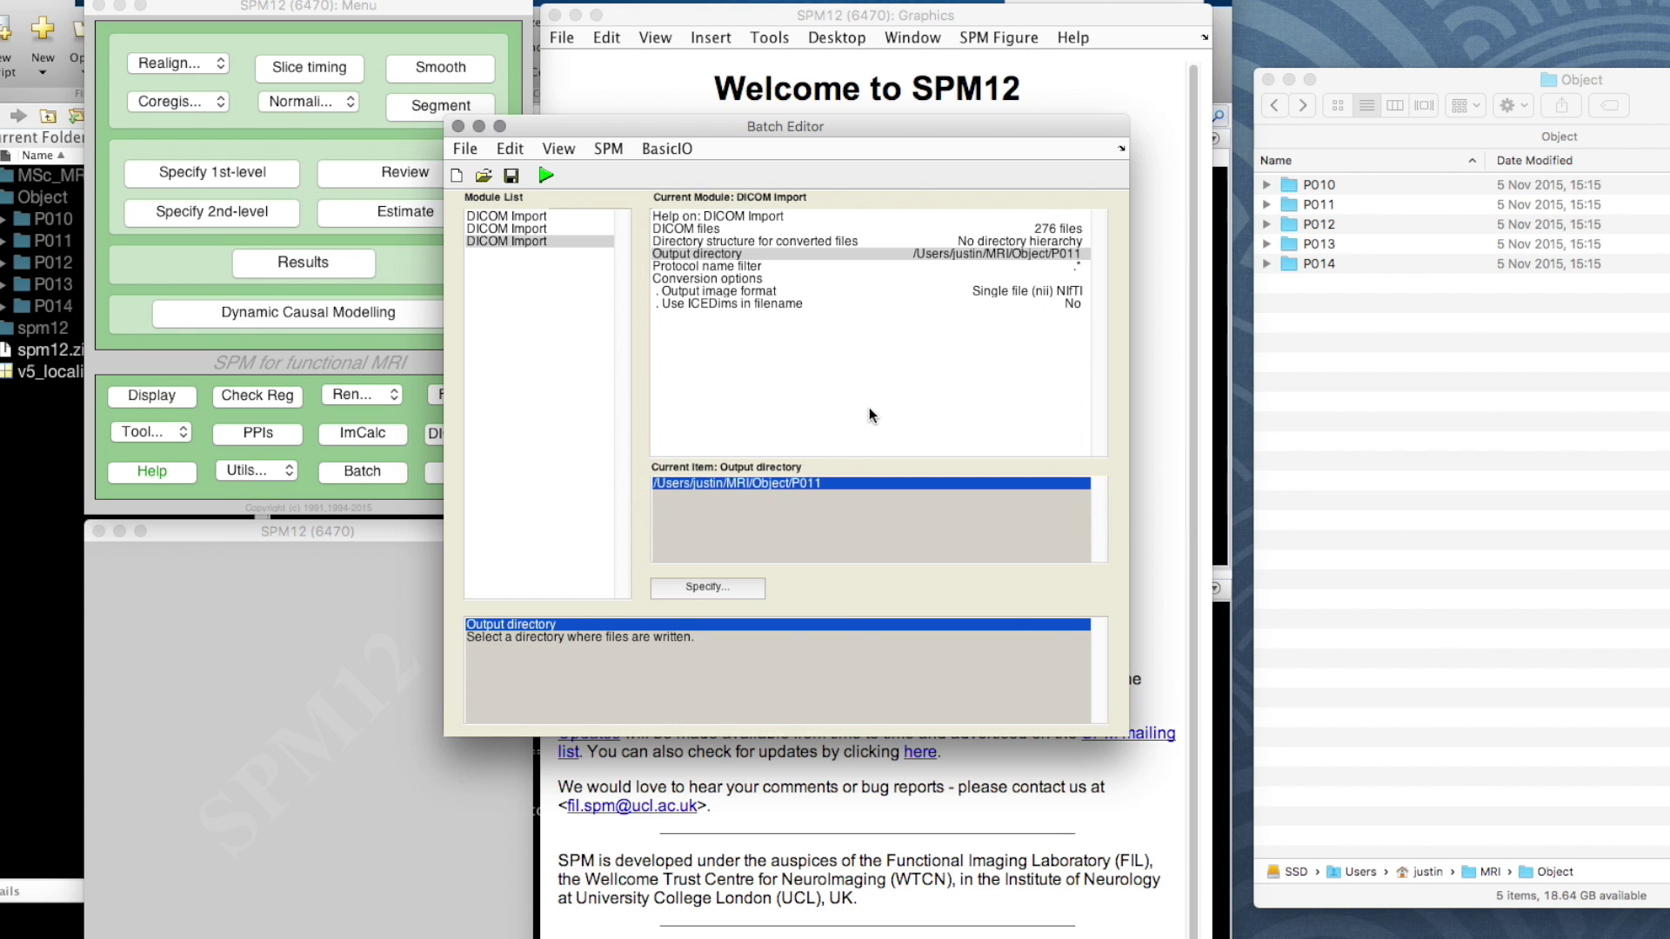
Replicate the third module and replace its DICOM files with all P013 files.
right_click(510, 244)
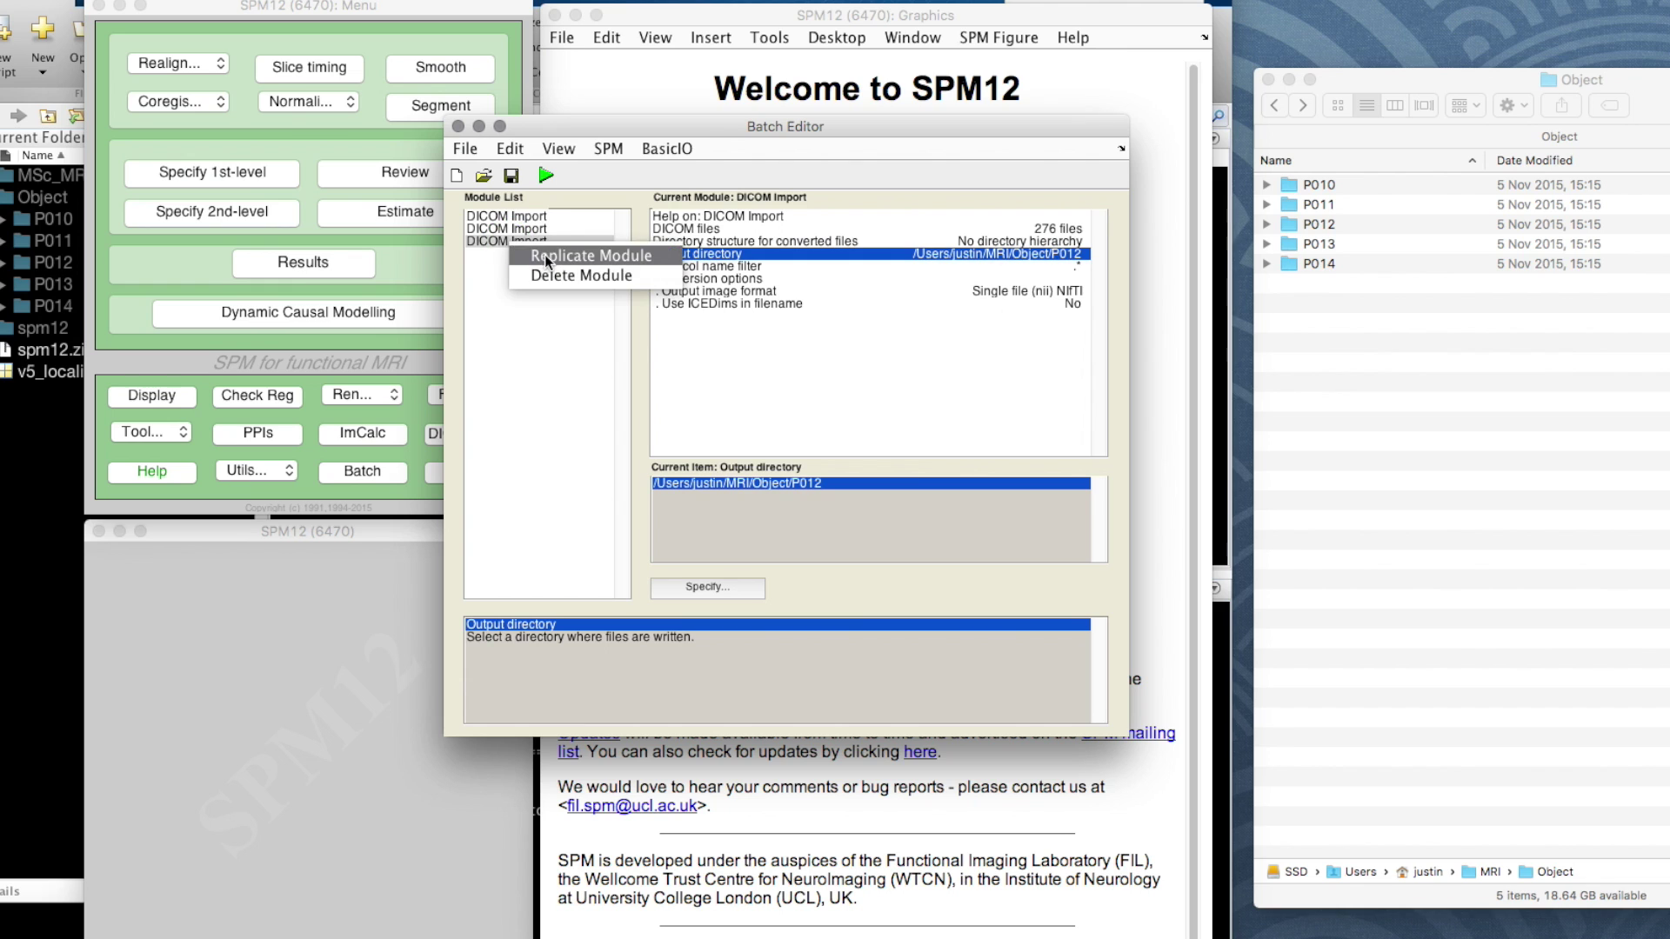
click(545, 254)
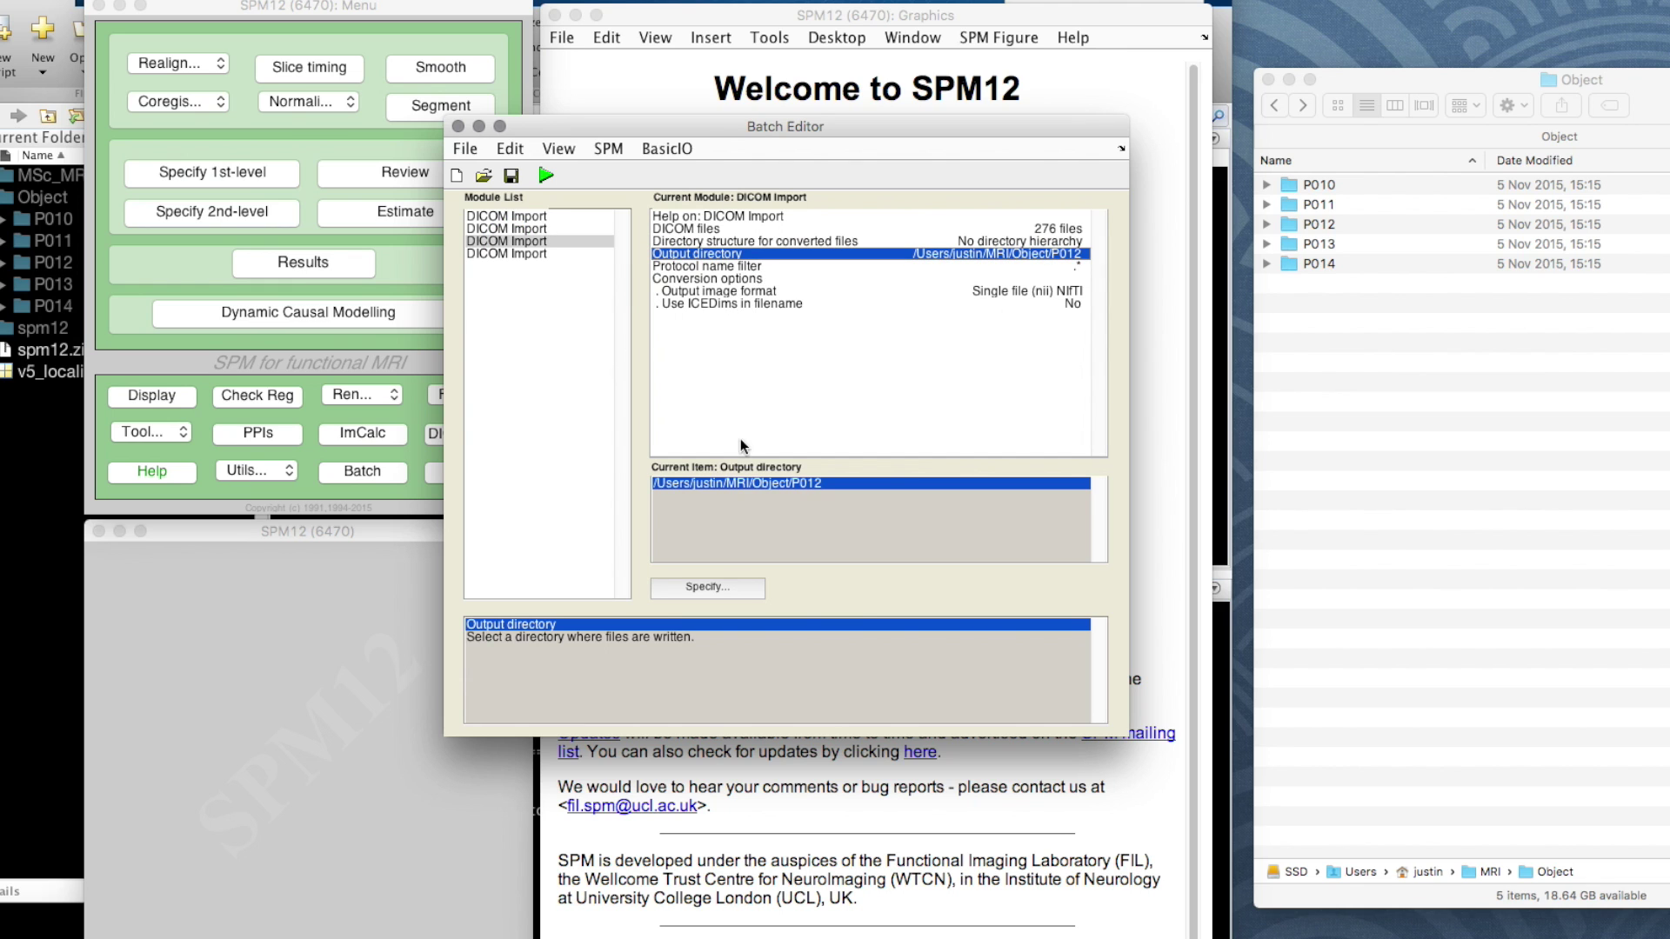
click(687, 228)
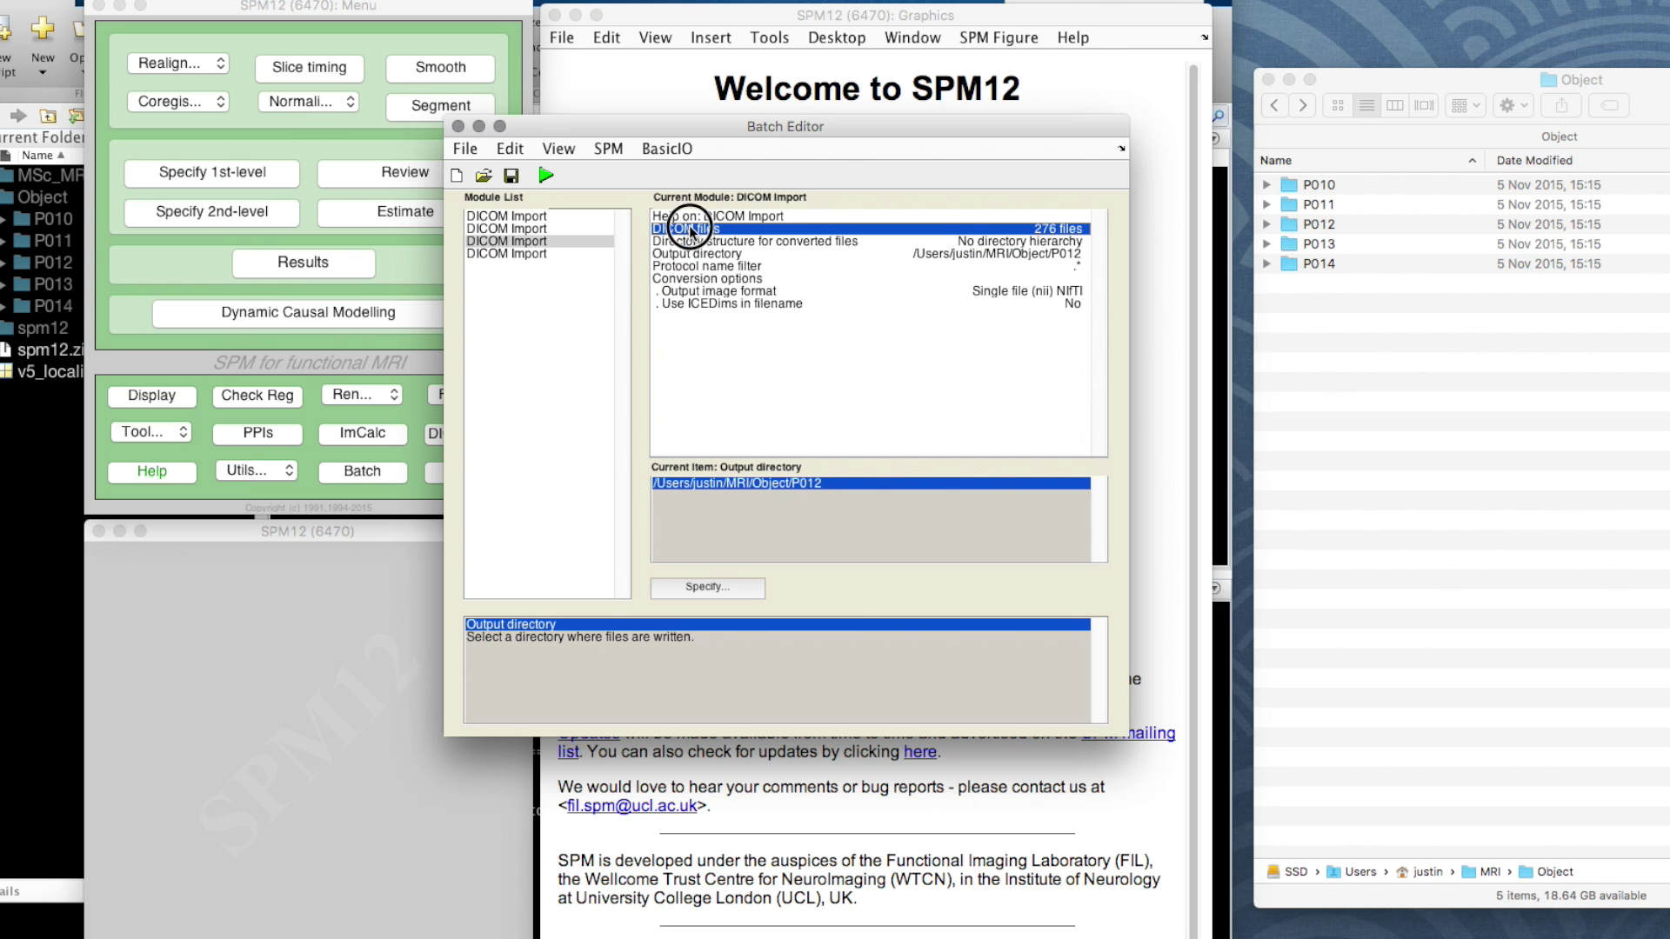
click(716, 581)
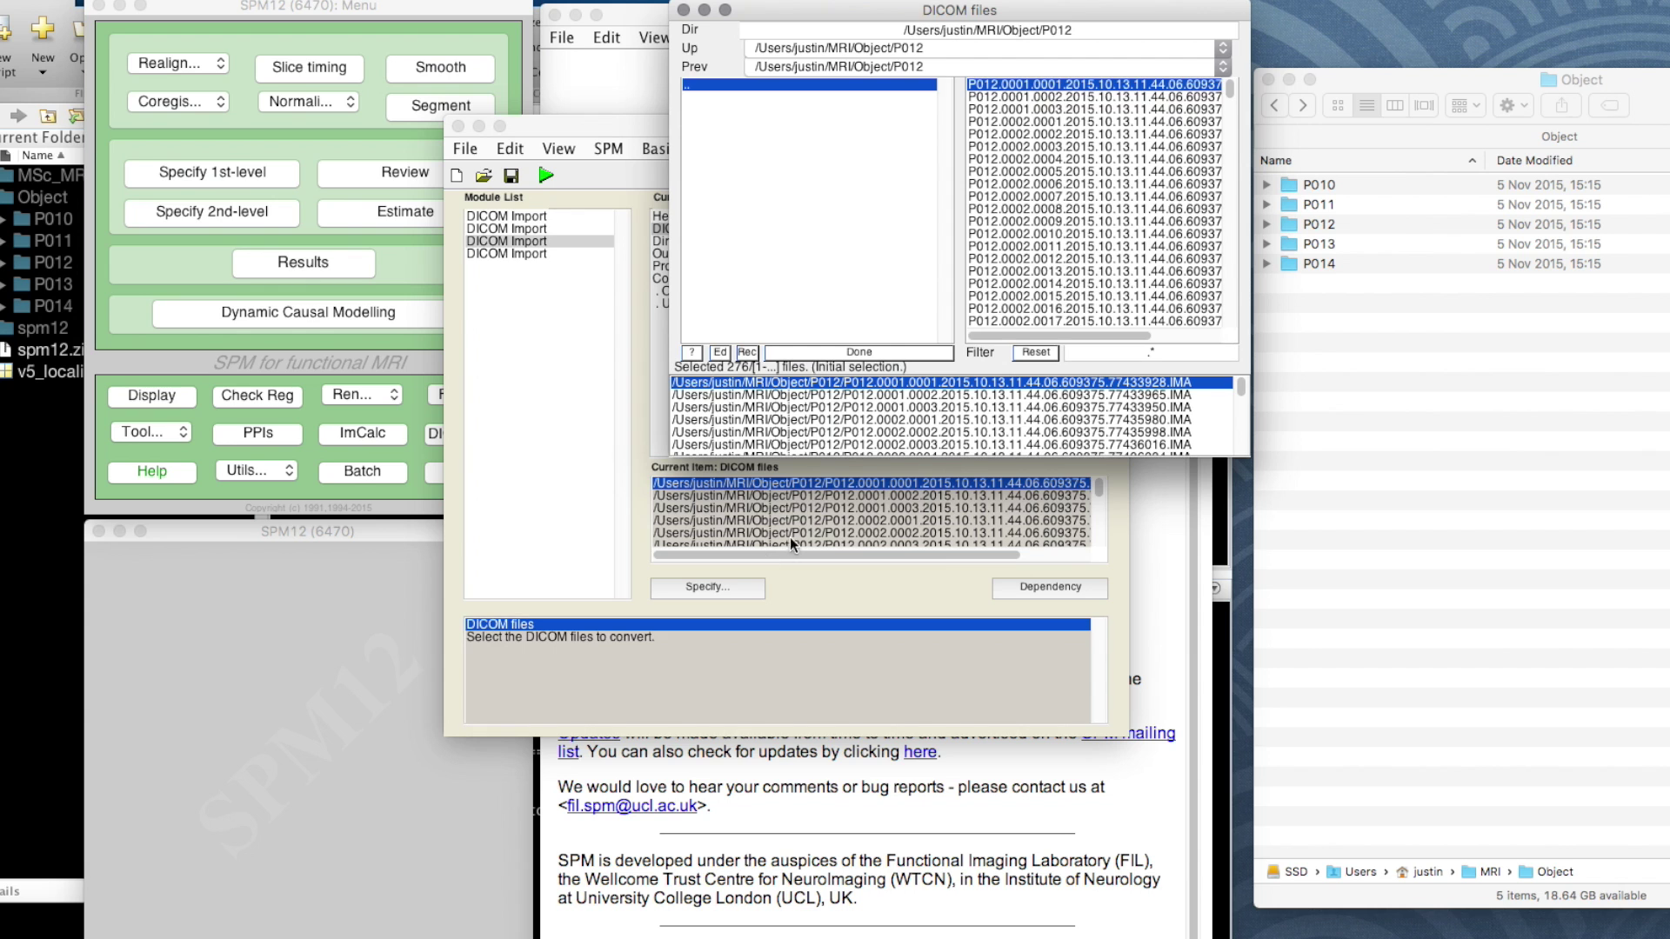
right_click(832, 416)
click(917, 431)
click(730, 87)
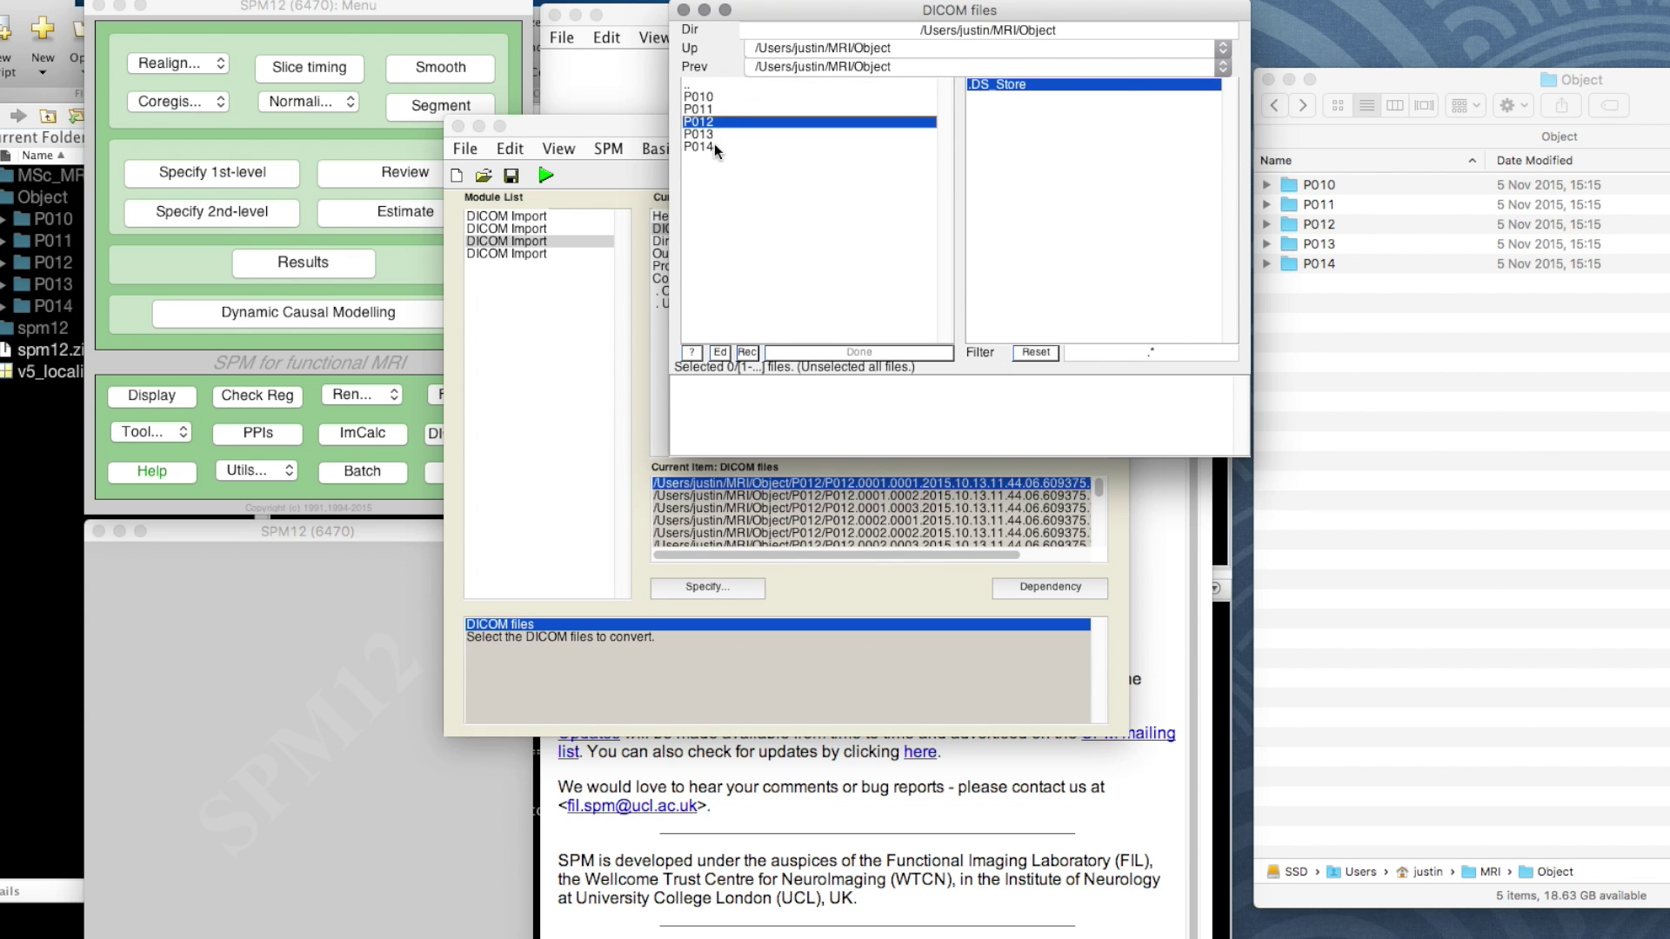
click(715, 134)
right_click(1007, 87)
click(1050, 98)
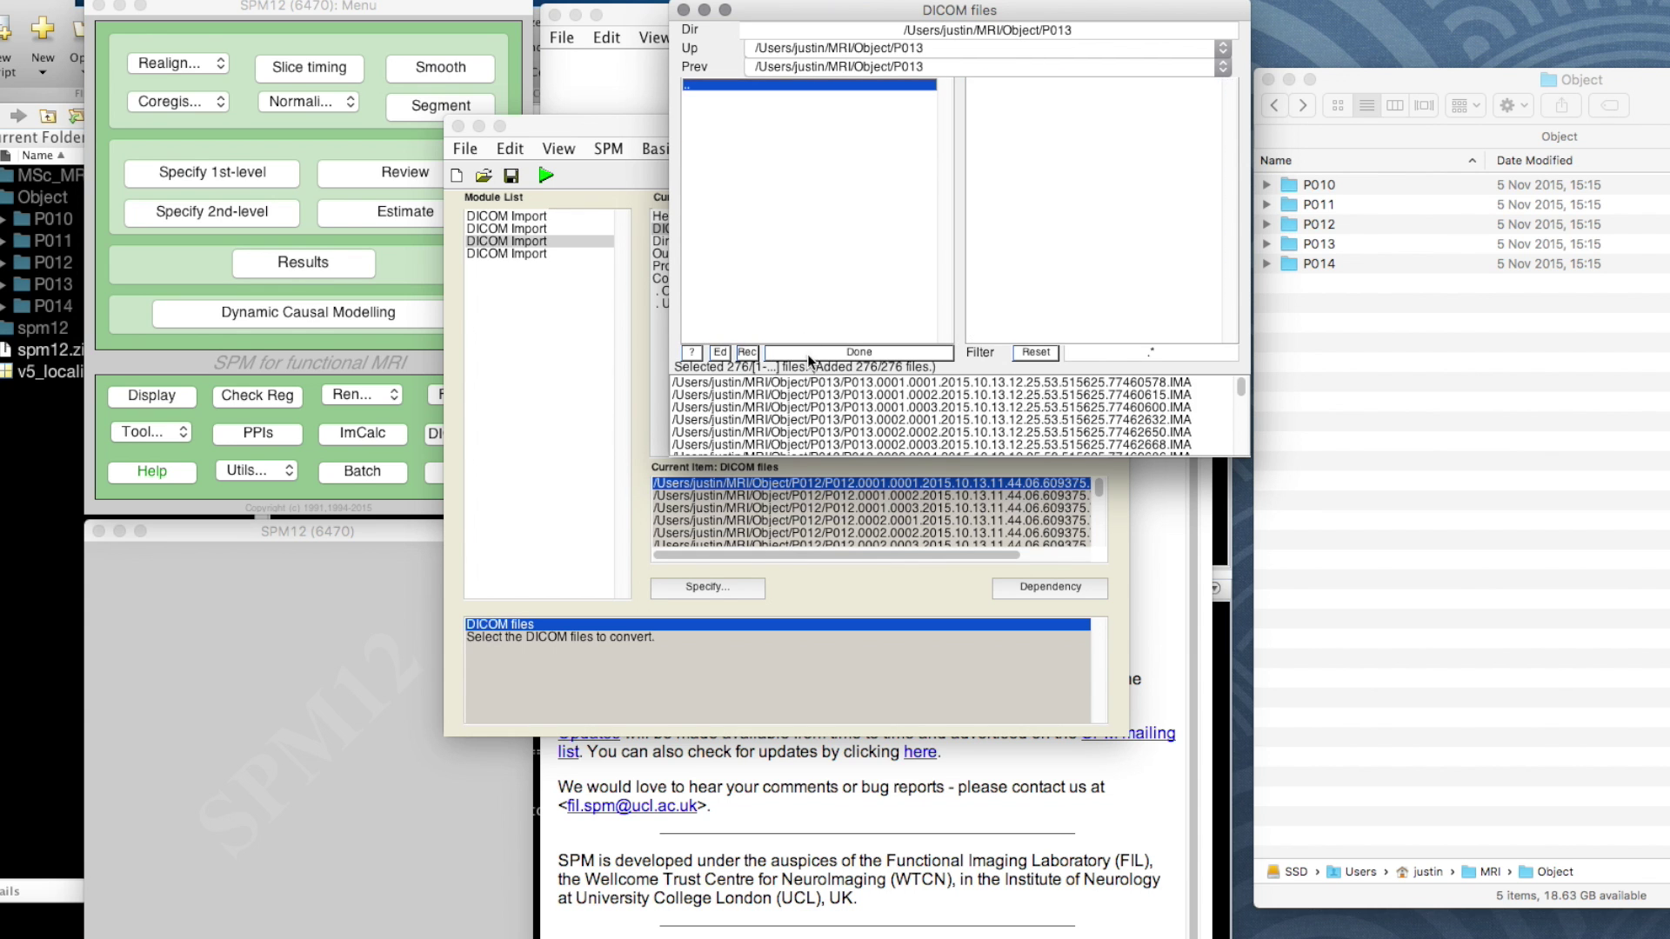
click(807, 353)
Change the fourth module's output directory from P012 to P013.
click(704, 253)
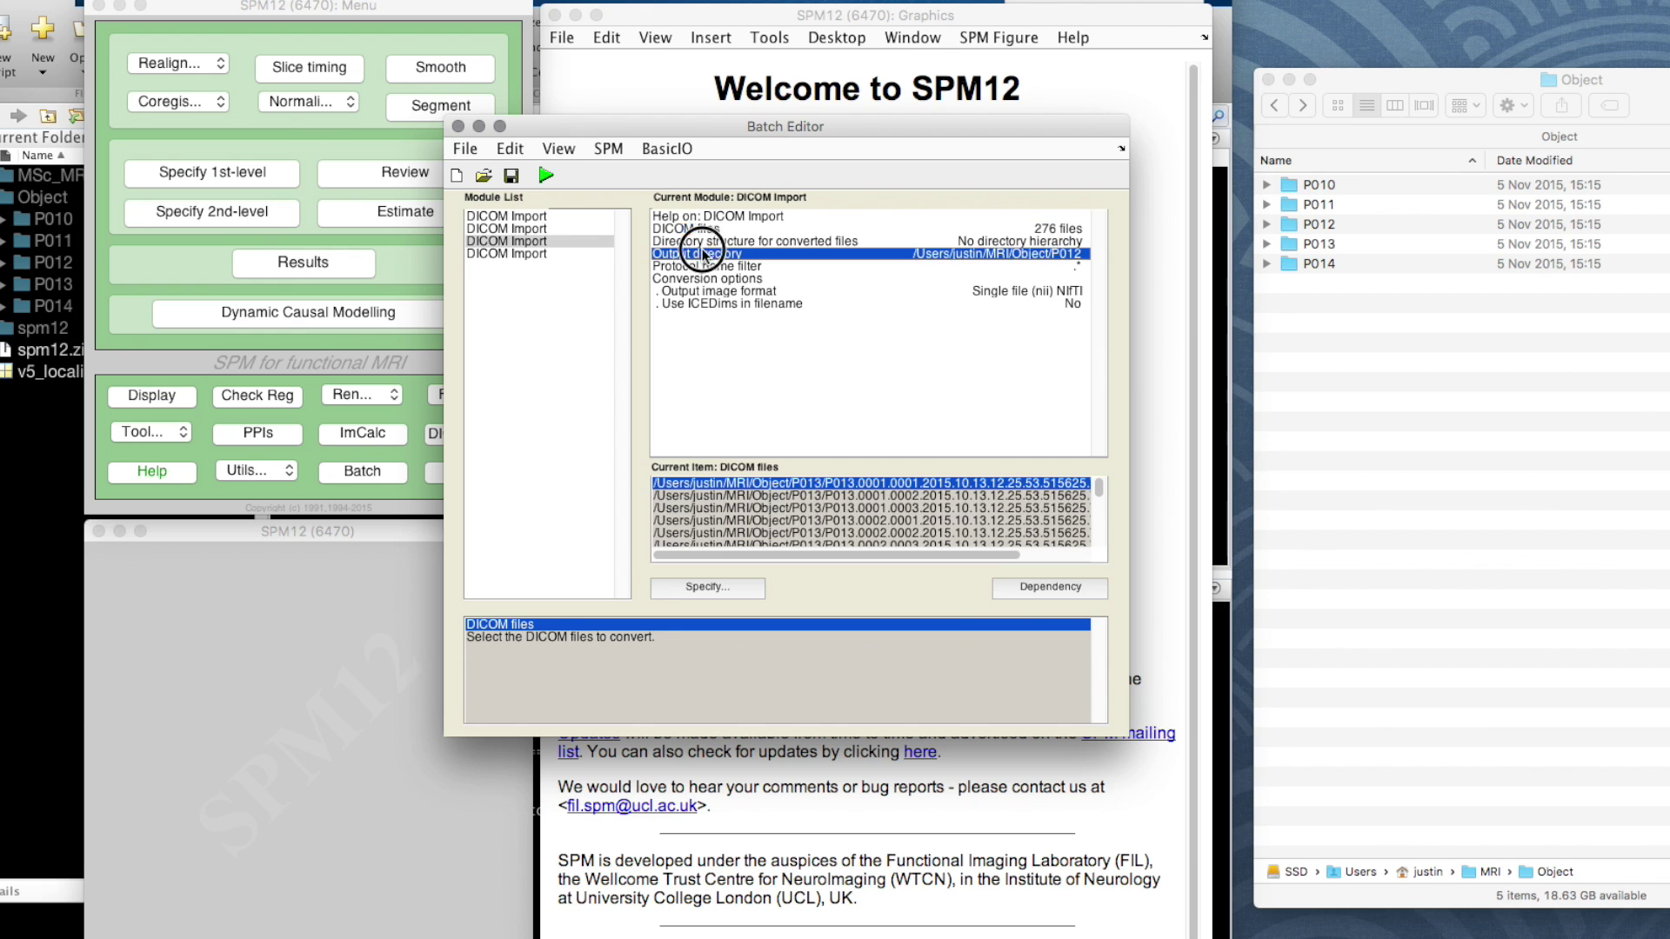
click(711, 588)
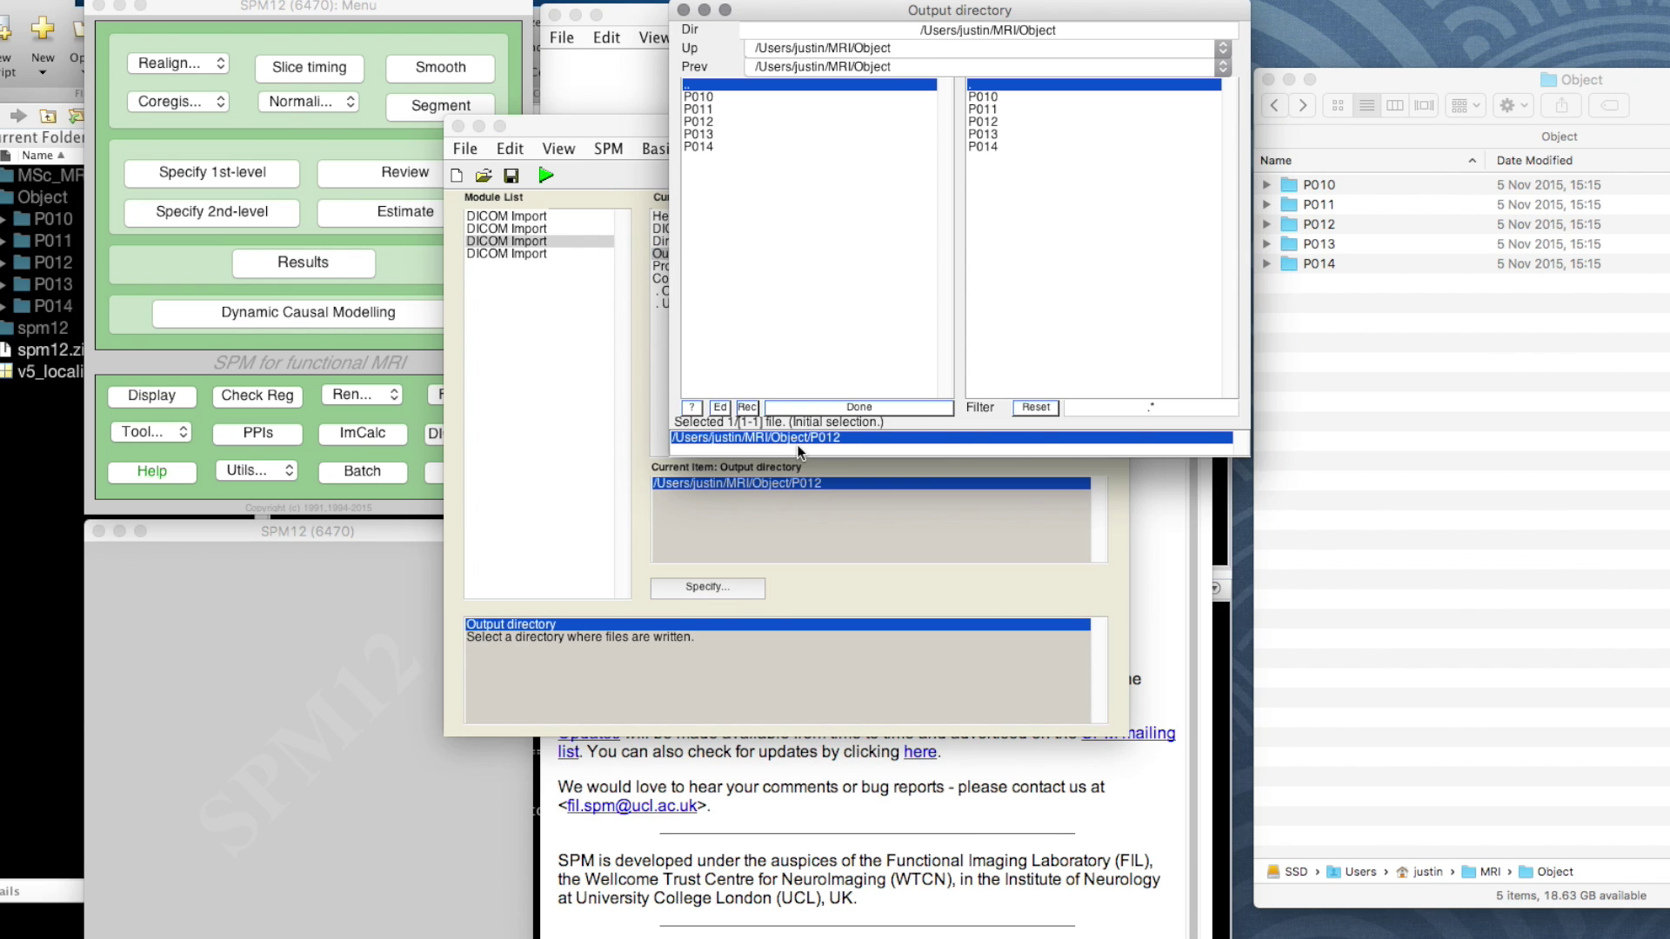
right_click(800, 436)
click(879, 447)
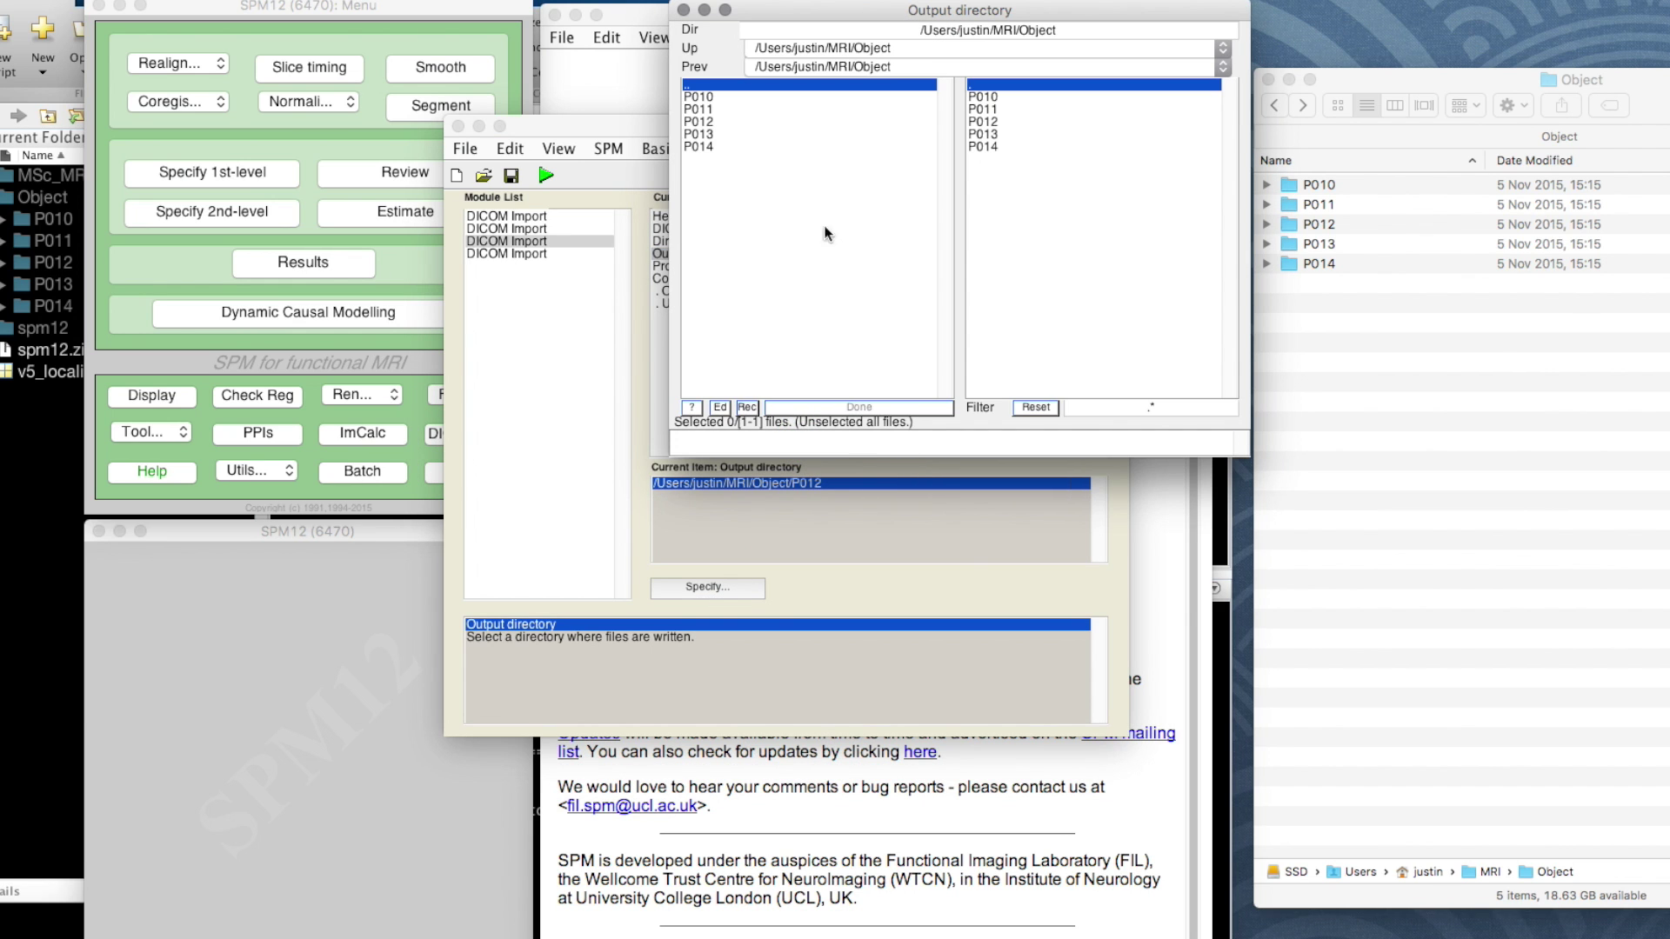
click(1007, 137)
click(861, 409)
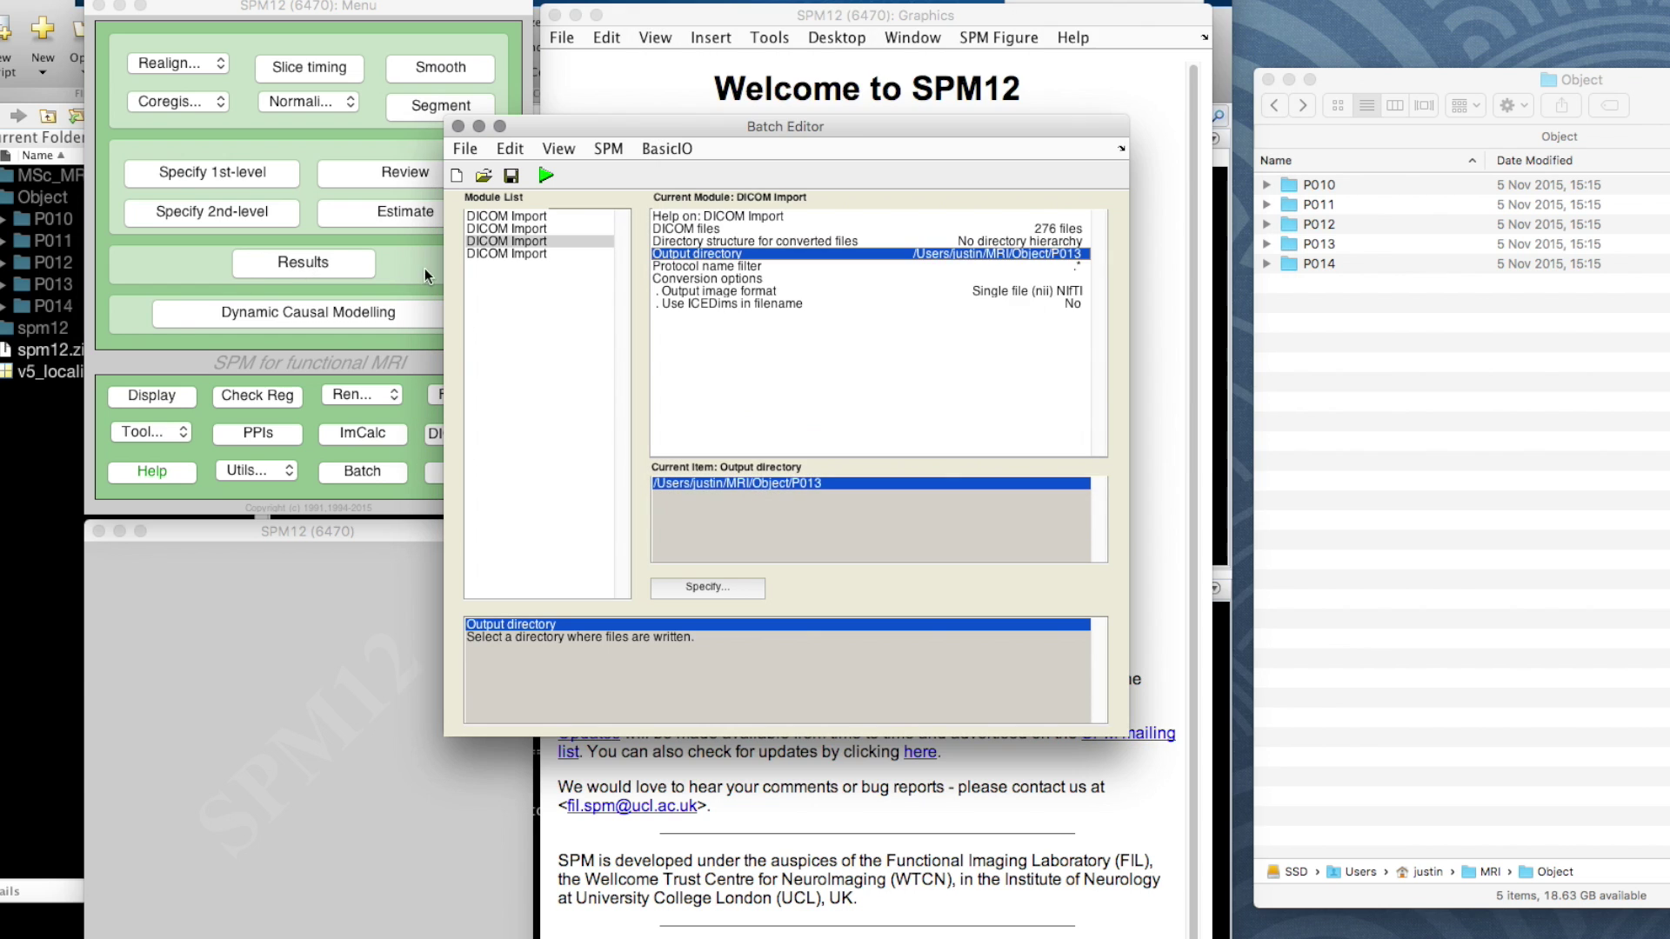
Replicate the fourth module and replace its DICOM files with all 276 P014 files.
right_click(503, 253)
click(574, 270)
click(532, 266)
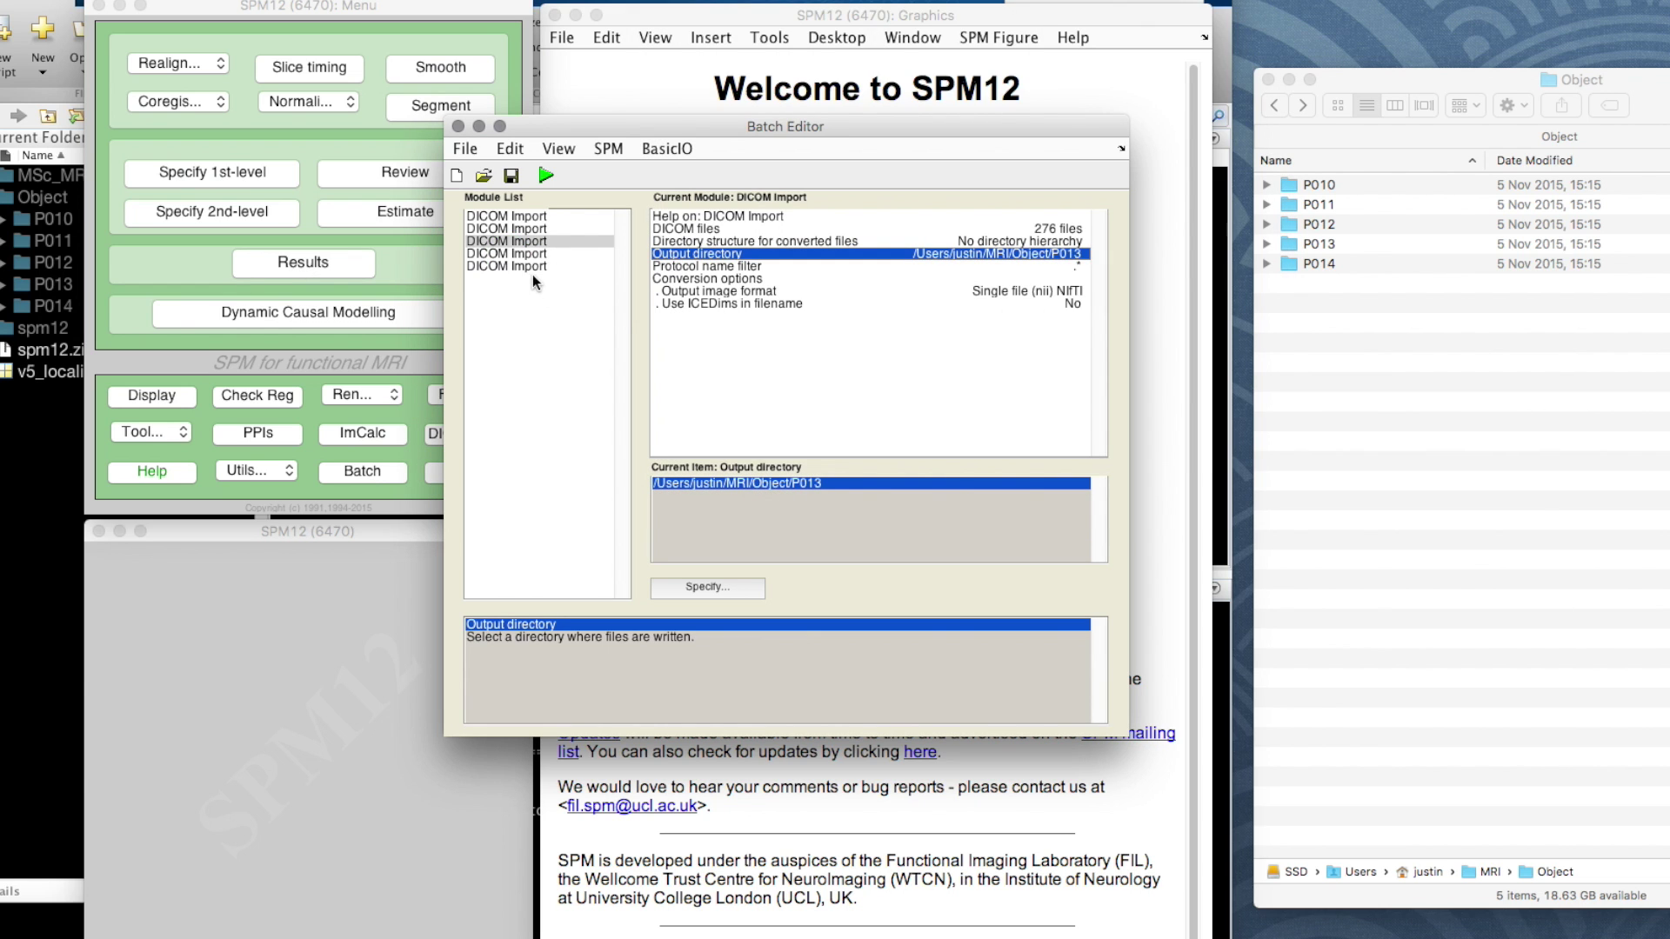
click(727, 584)
right_click(836, 383)
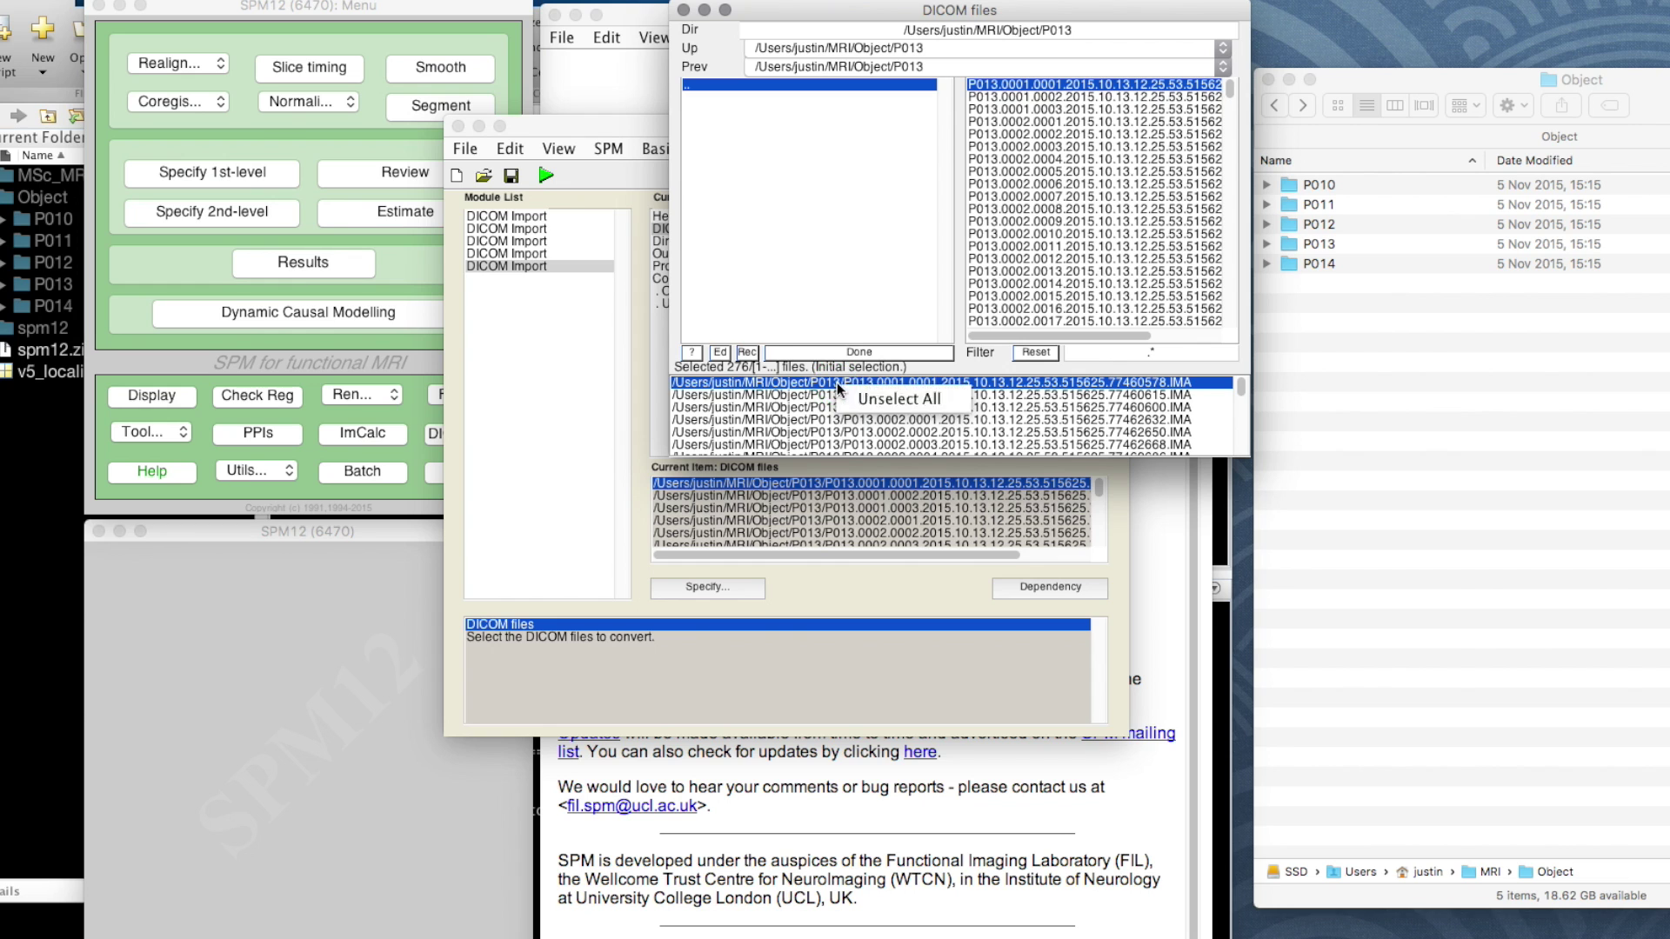
click(848, 396)
double_click(711, 85)
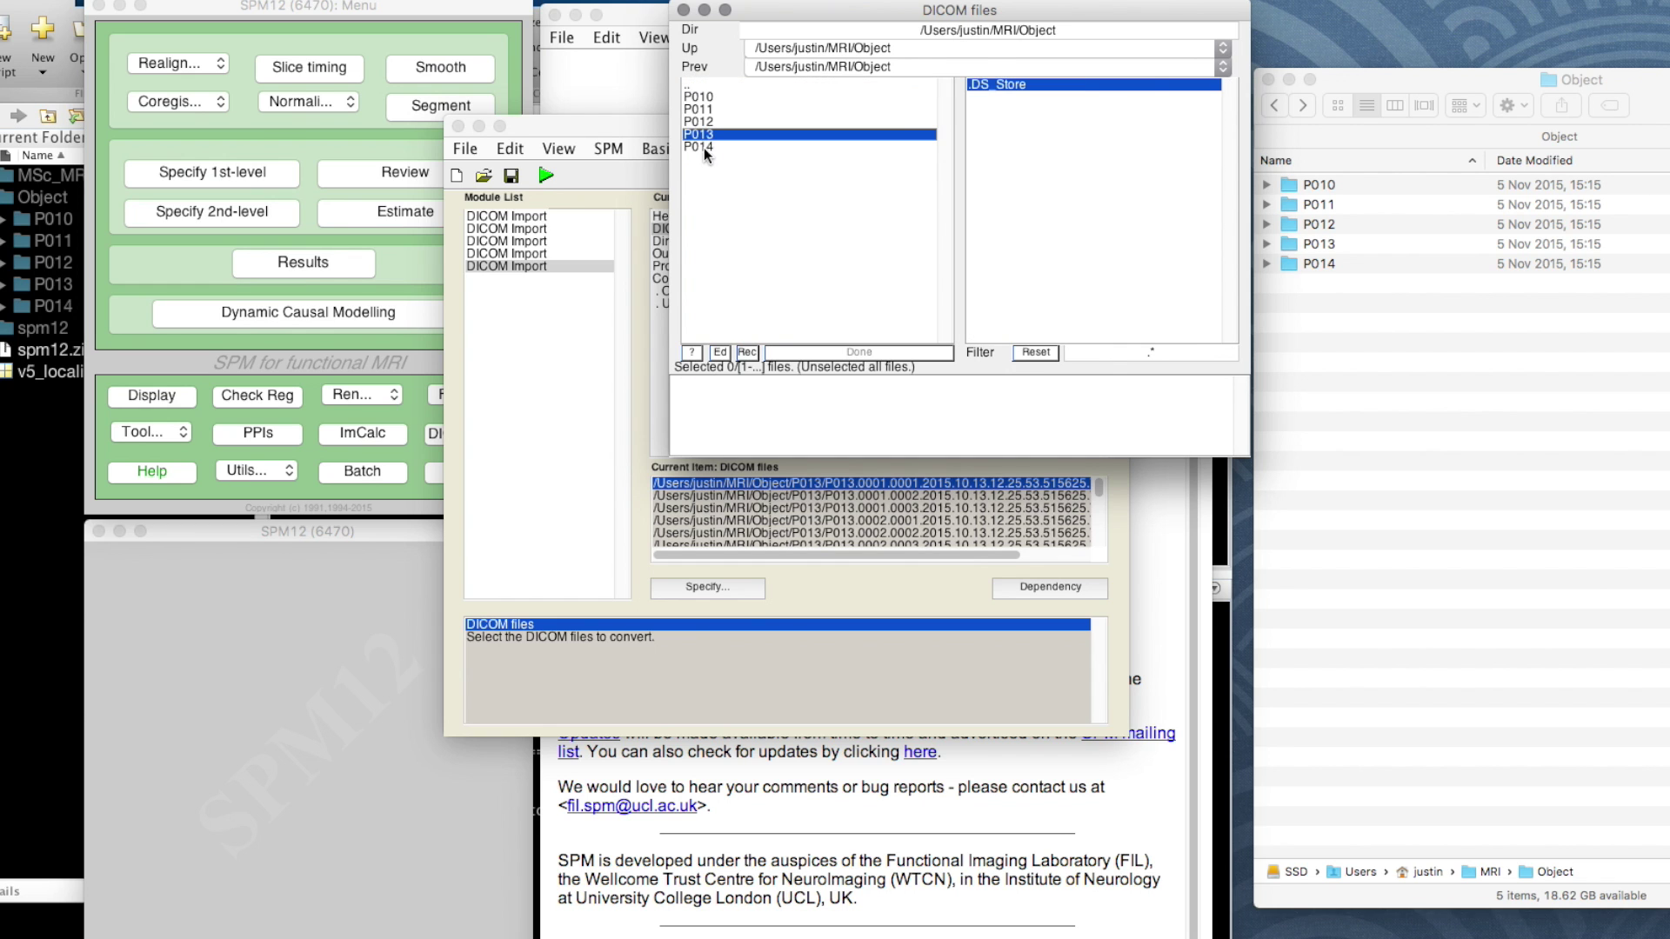
double_click(703, 147)
right_click(1044, 94)
click(1073, 101)
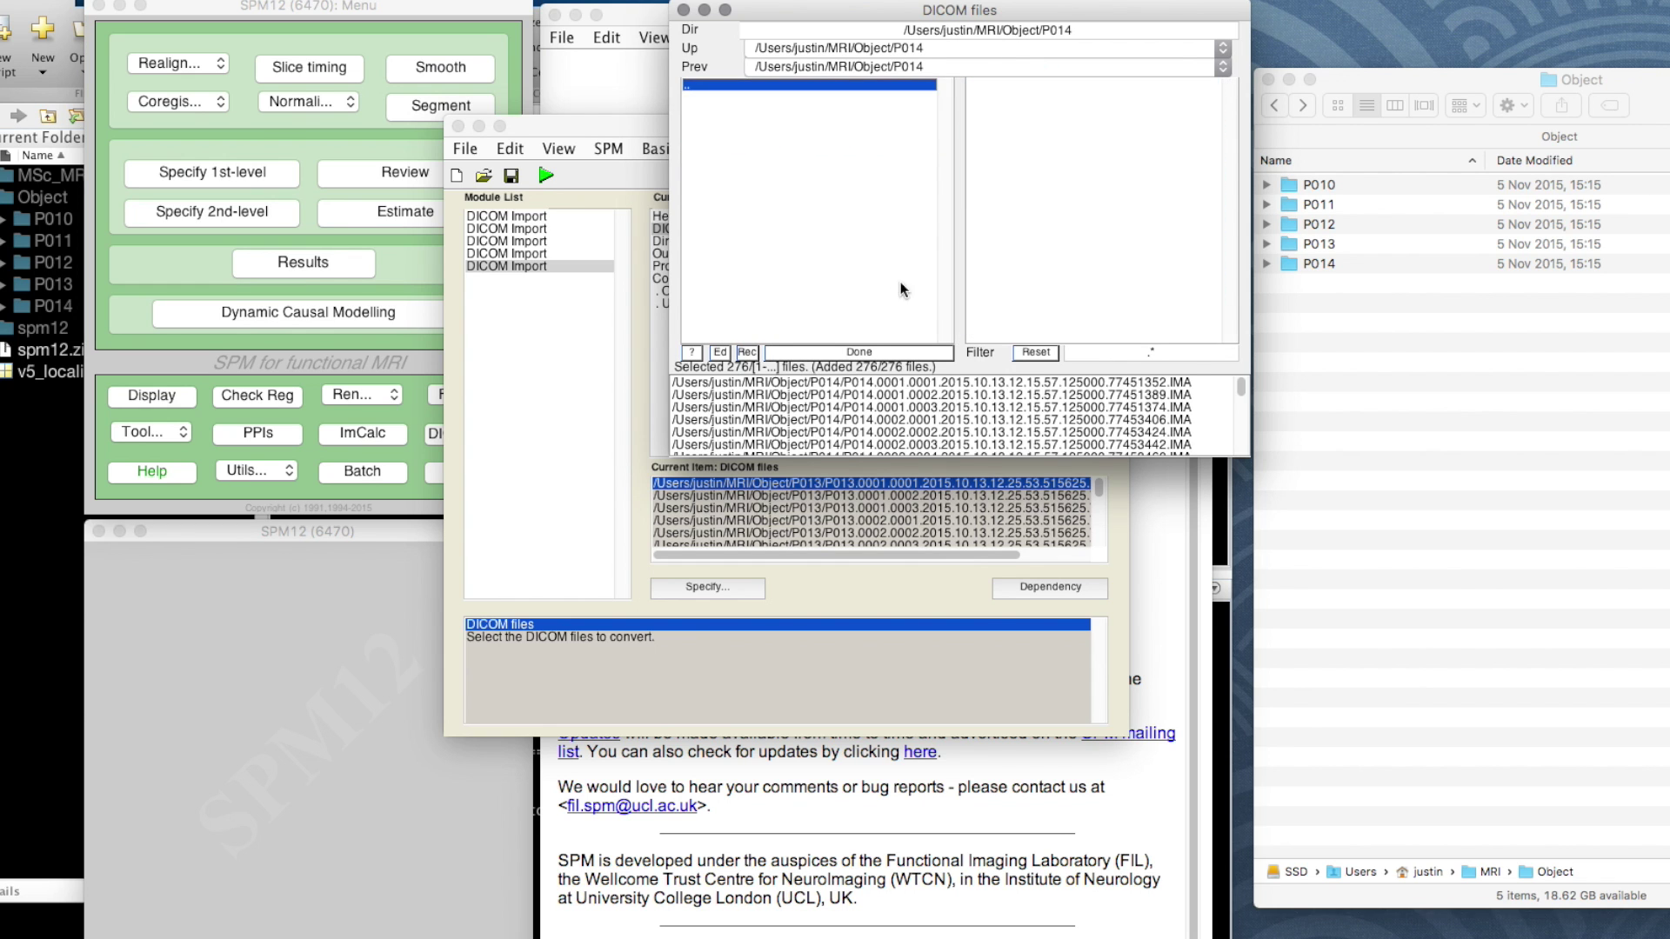
click(862, 353)
Change the fifth module's output directory from P013 to P014.
click(702, 254)
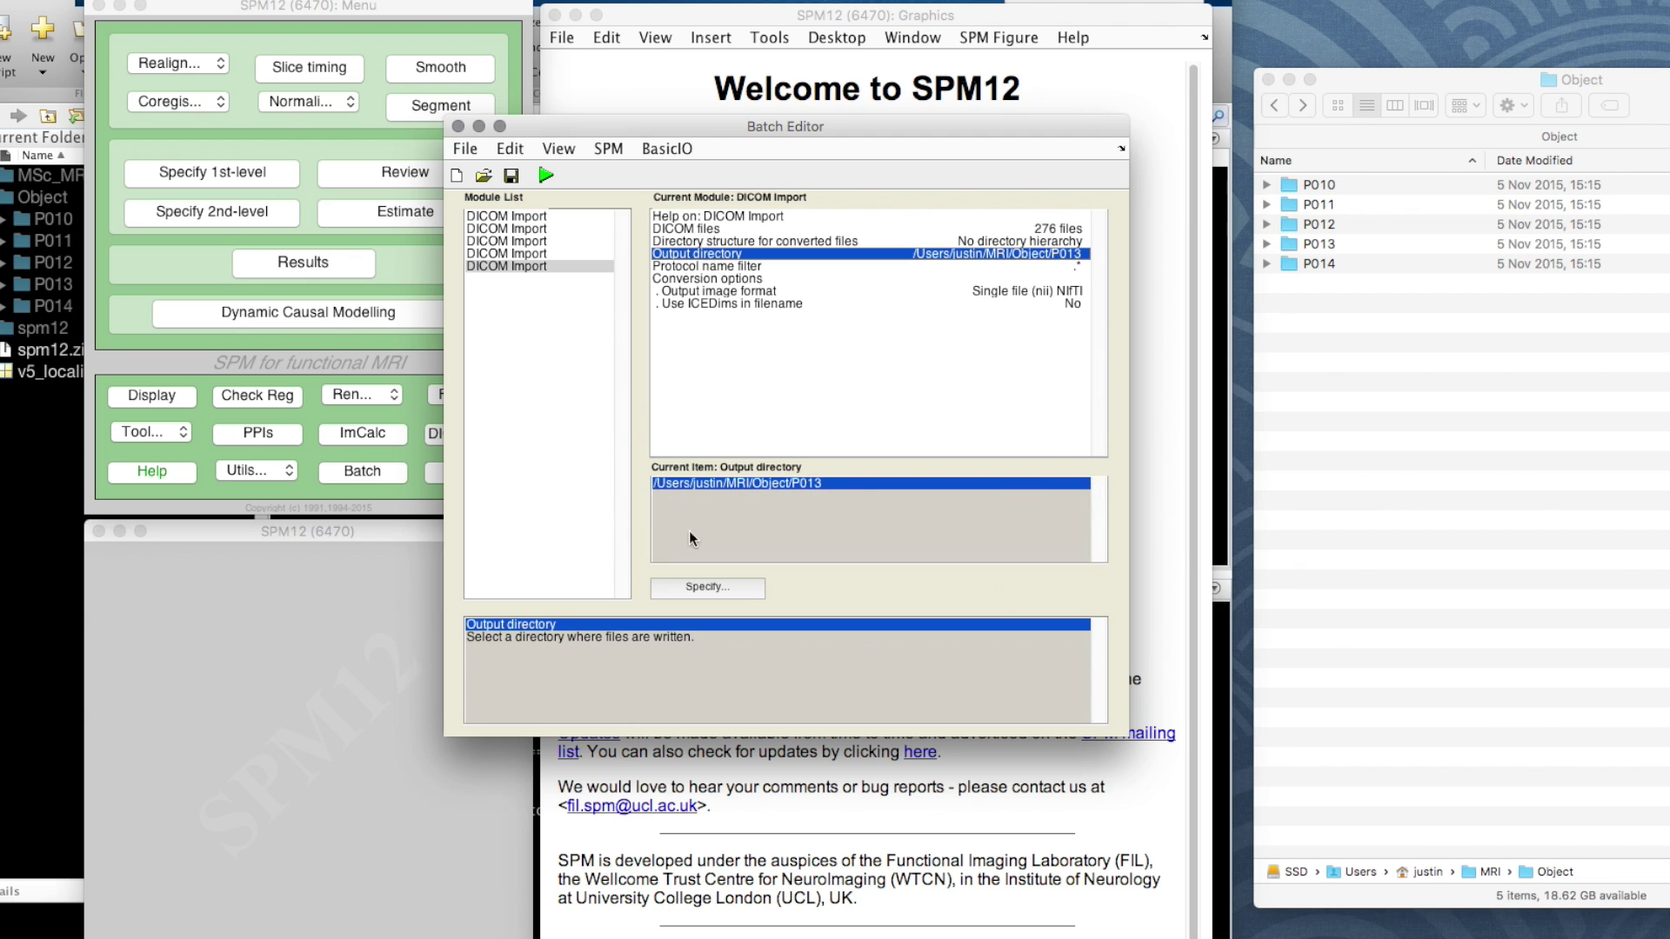
click(708, 588)
right_click(795, 436)
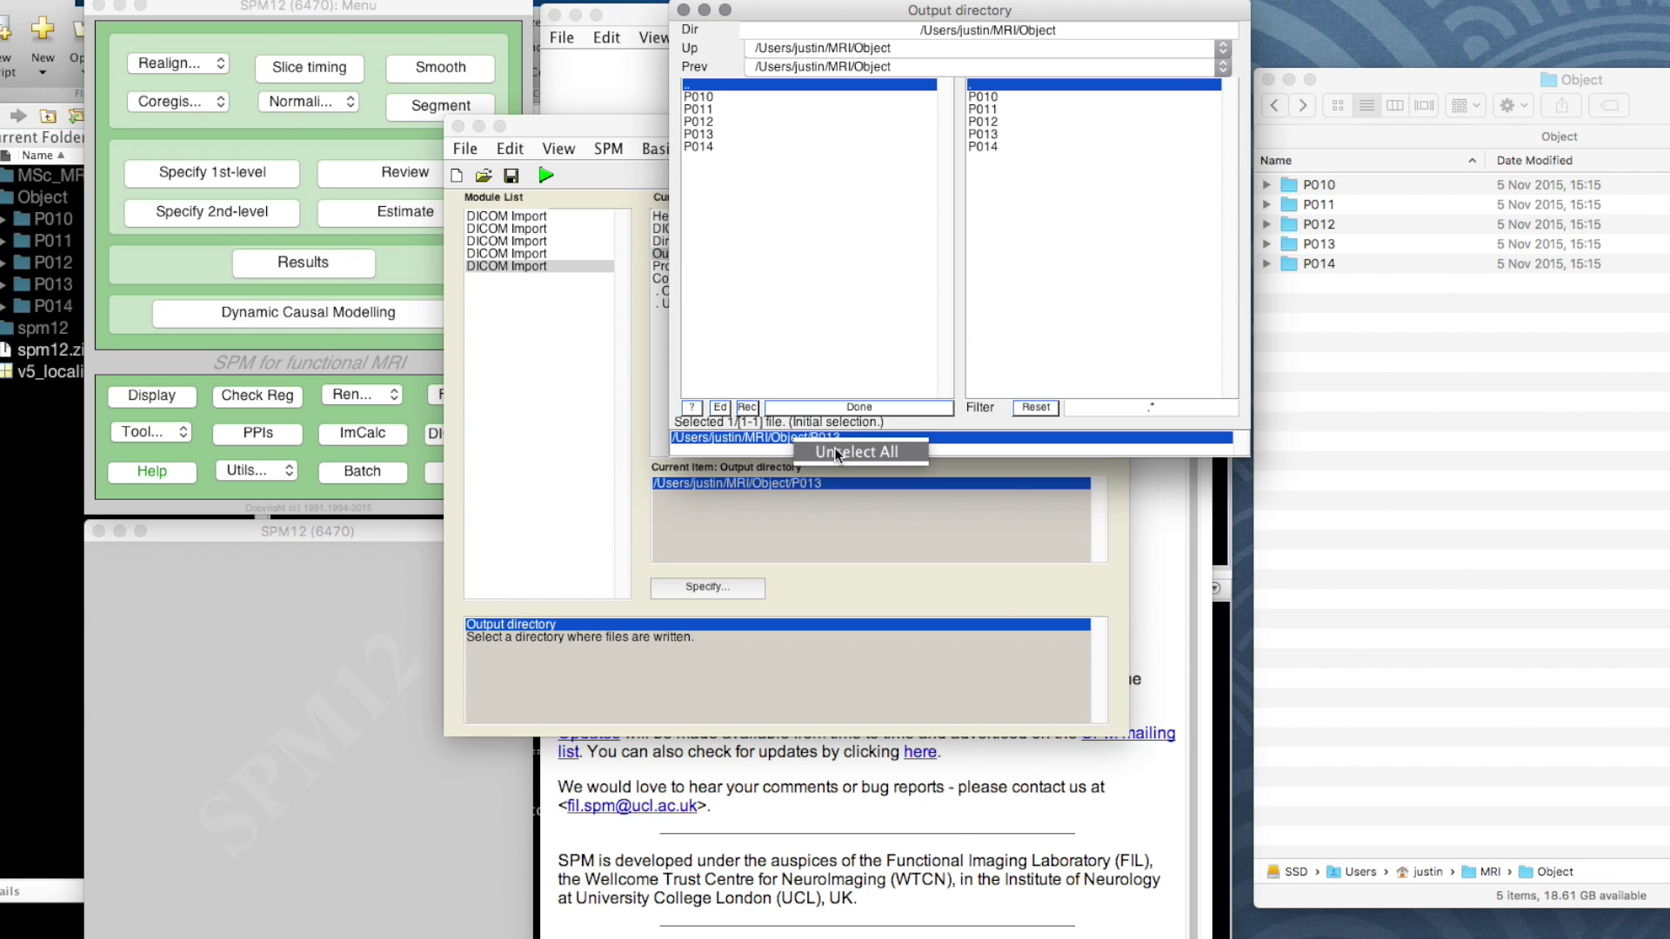
click(833, 447)
click(977, 146)
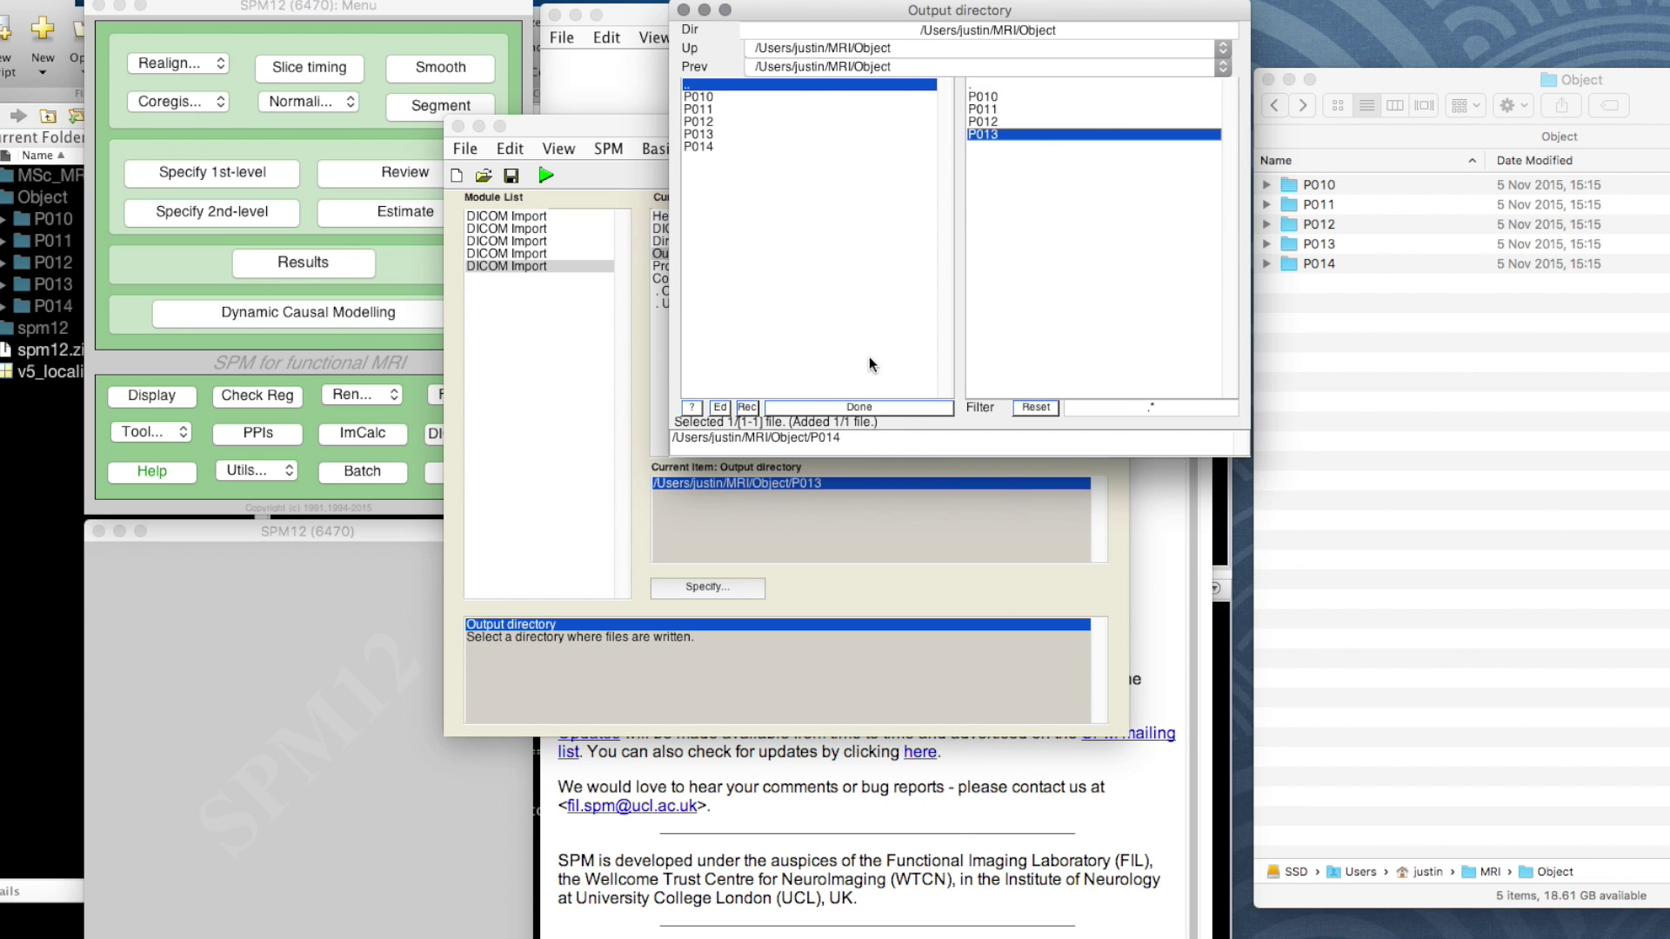
click(859, 406)
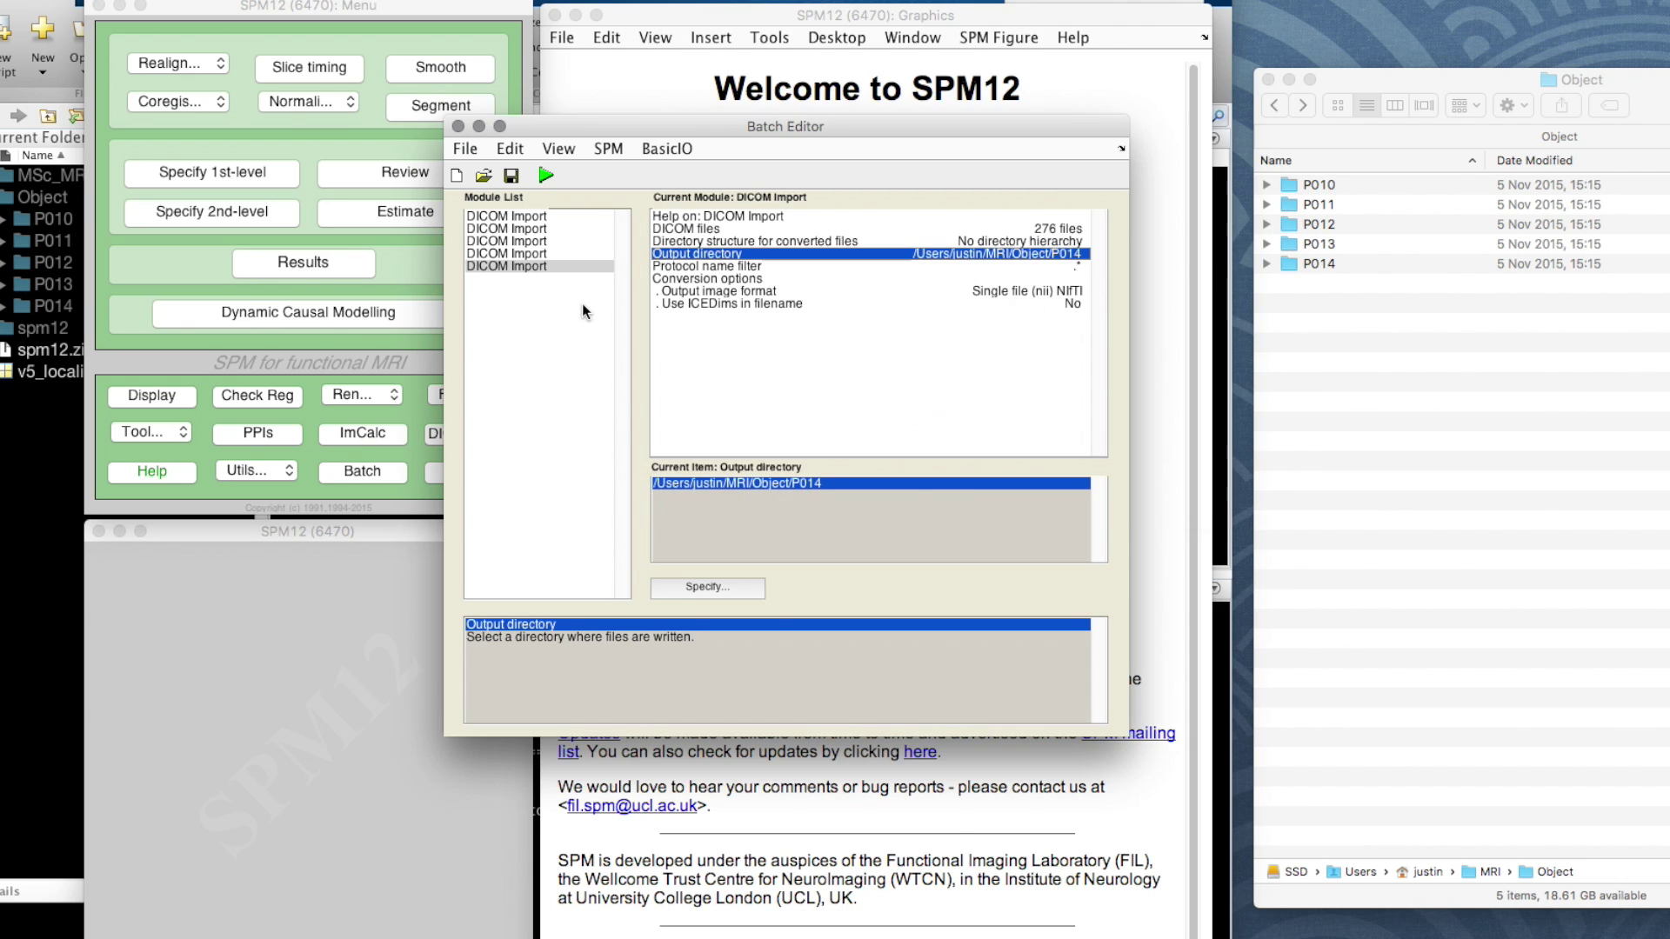
click(525, 216)
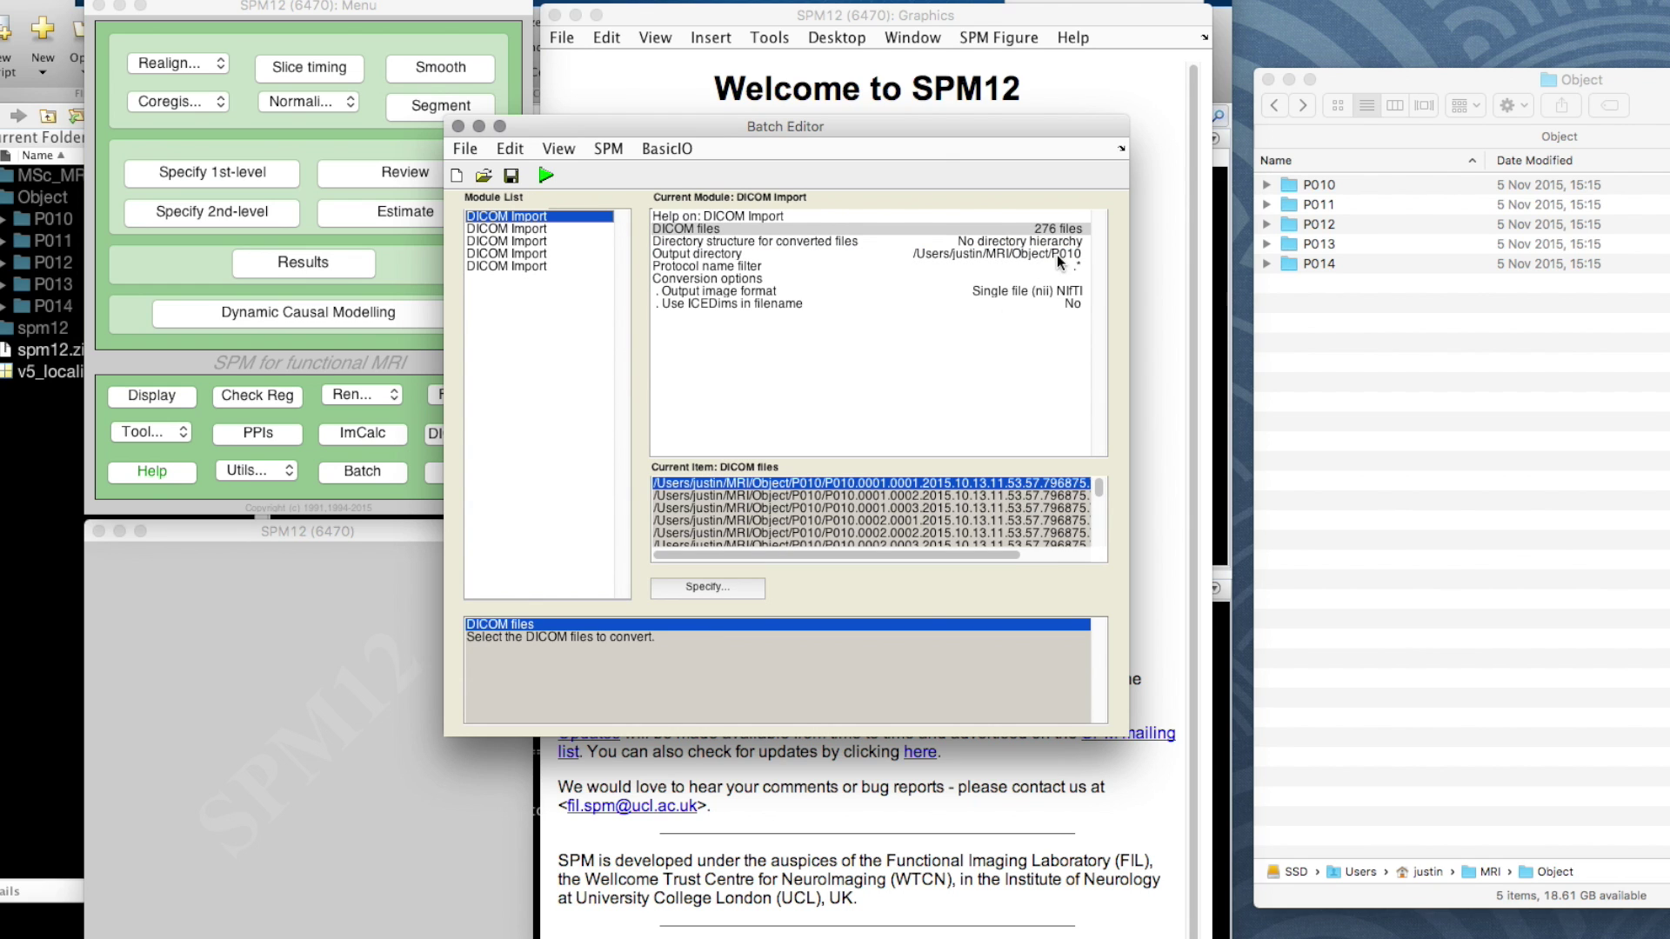
click(529, 230)
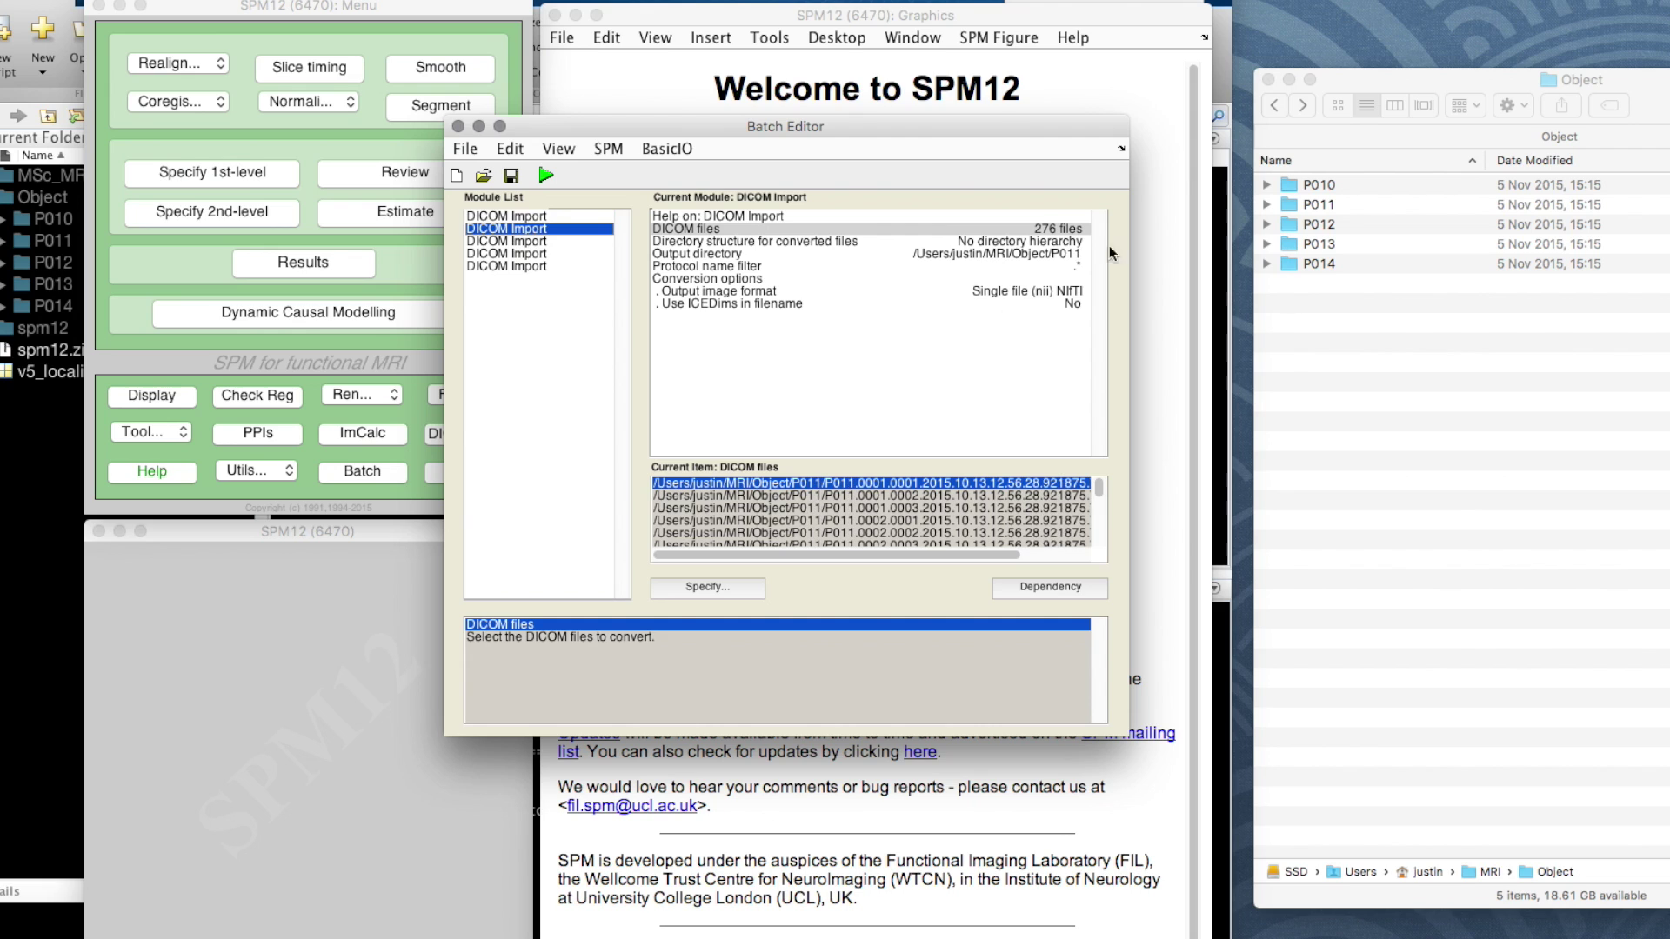
click(535, 240)
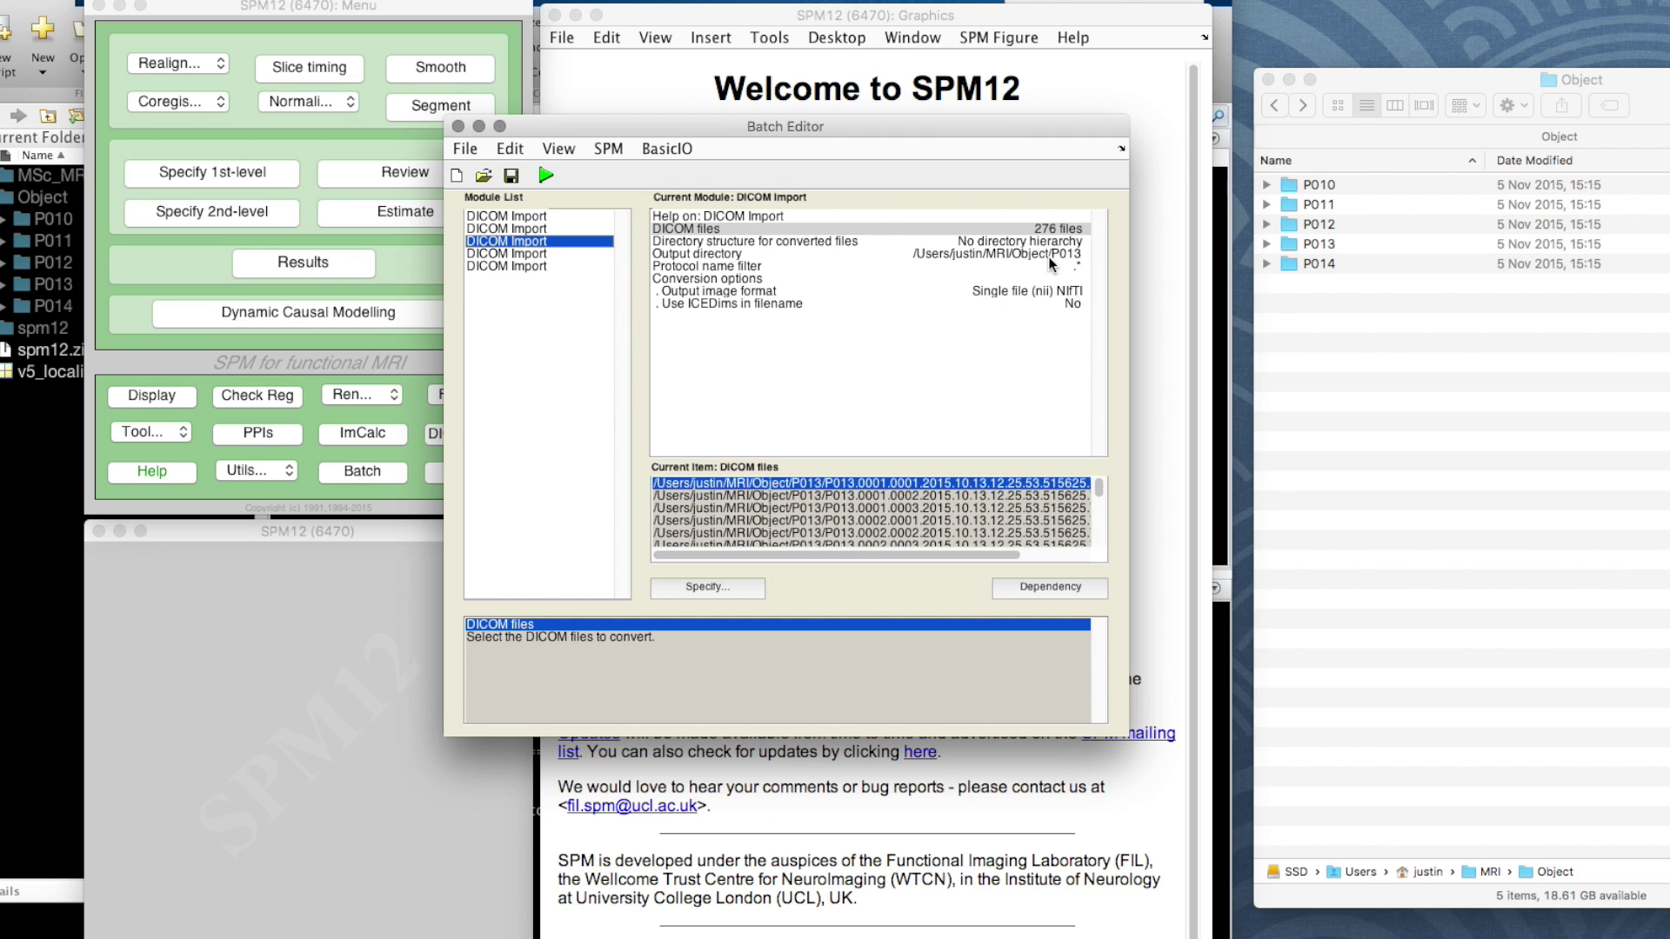
click(525, 254)
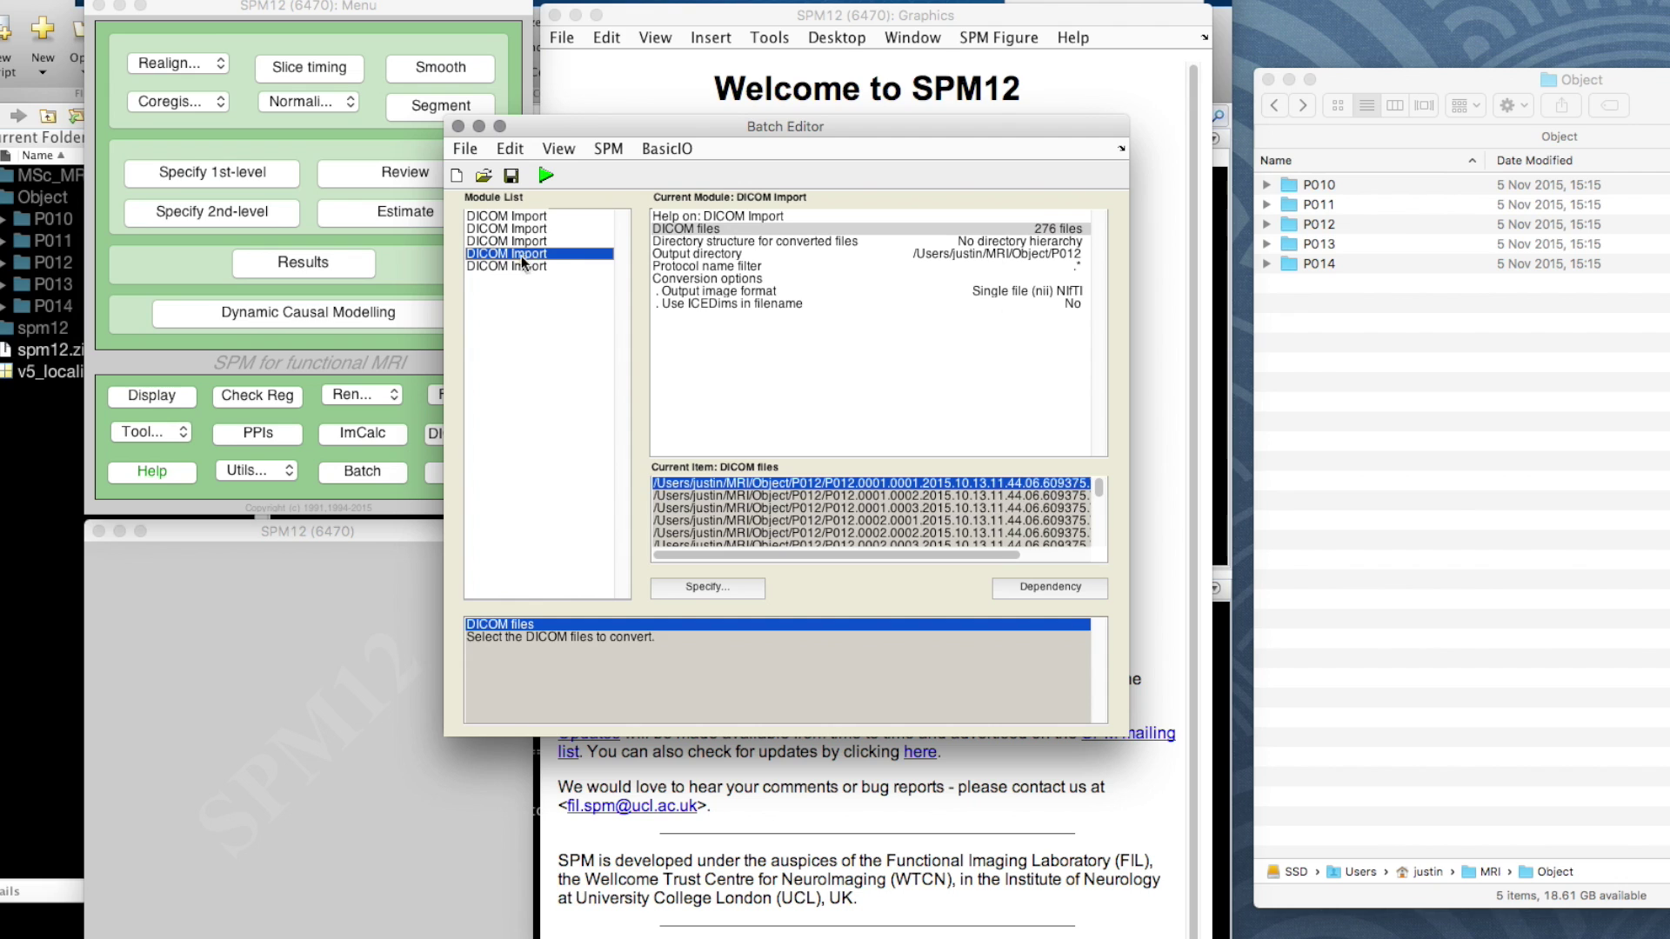
click(522, 266)
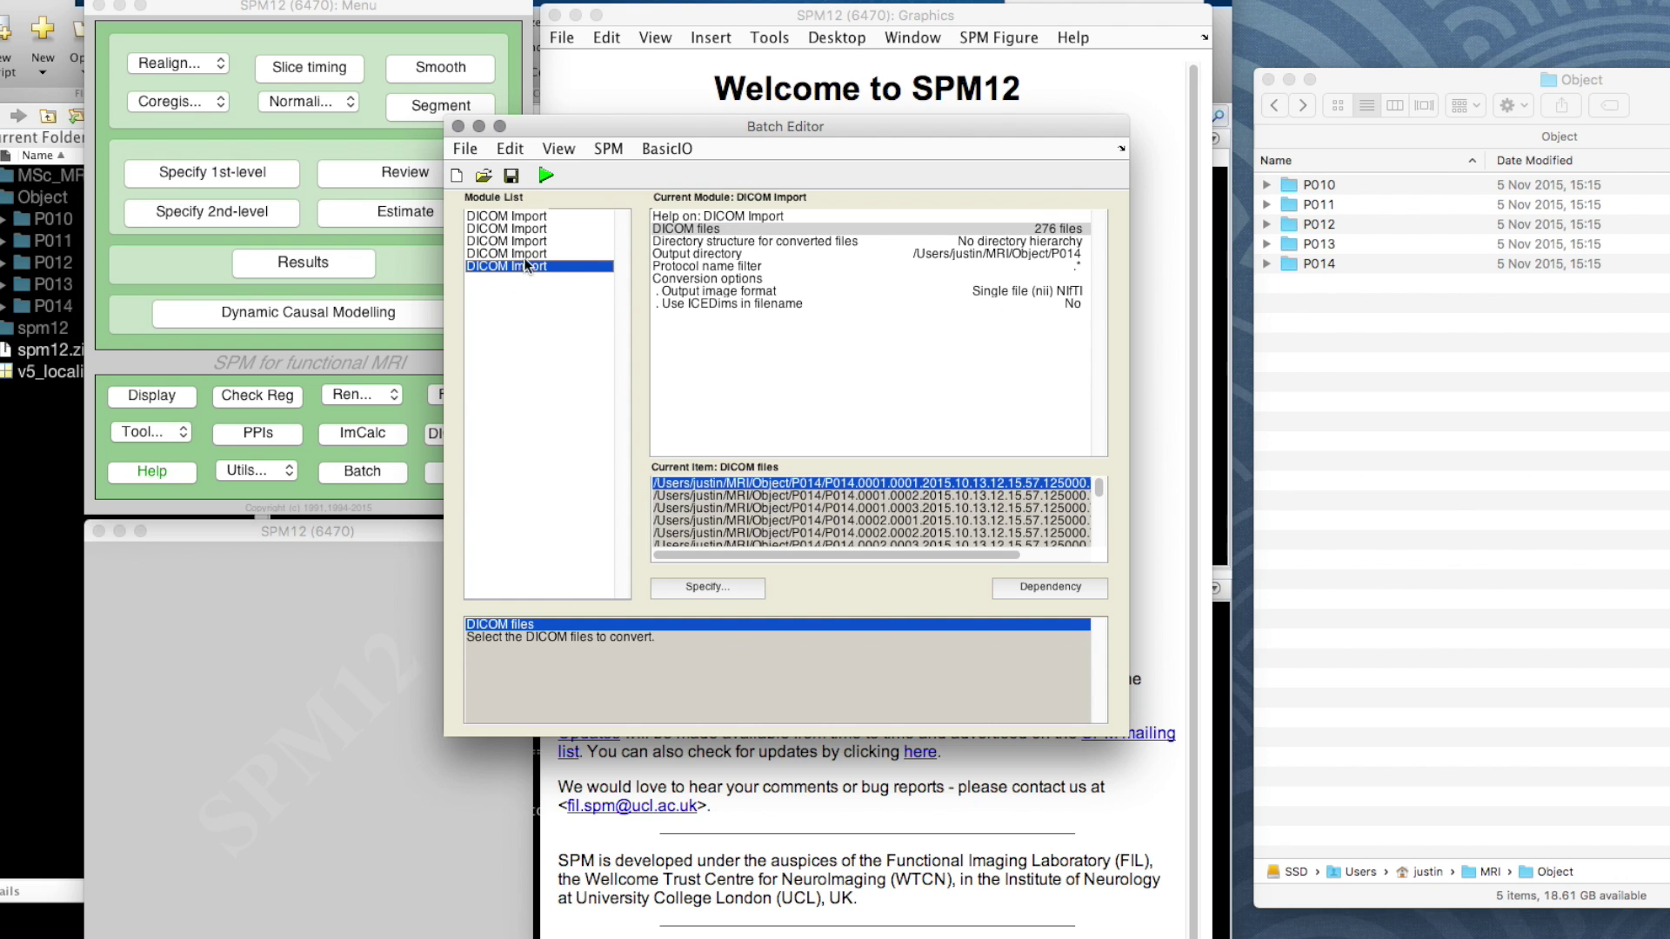
click(527, 214)
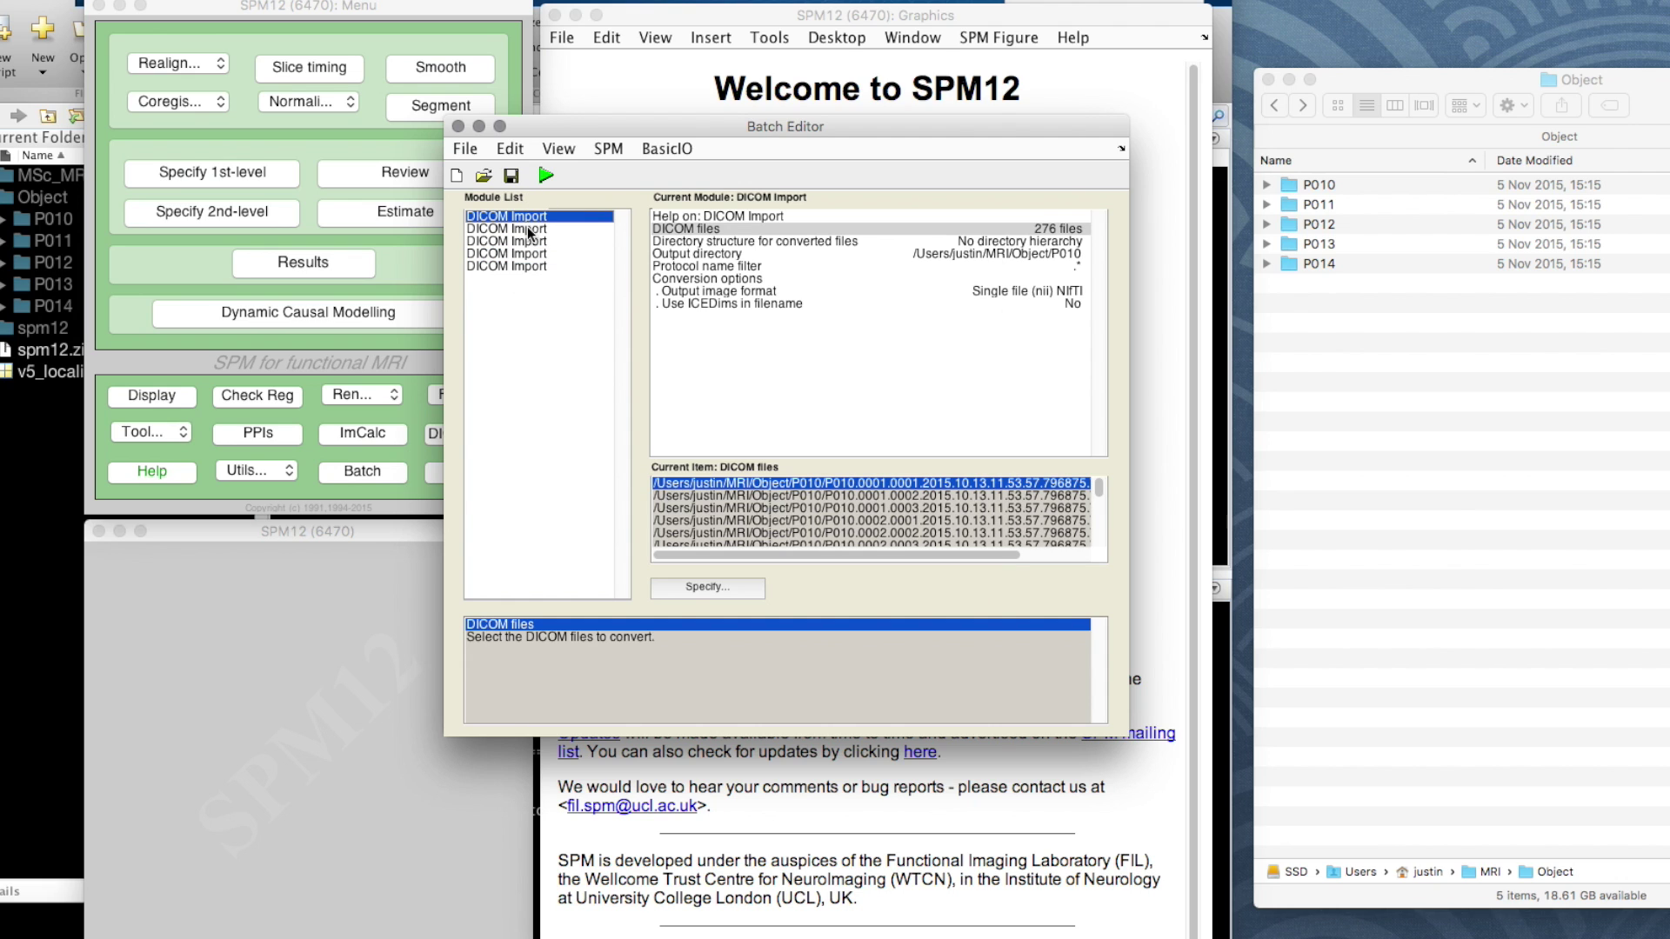
click(527, 227)
click(526, 240)
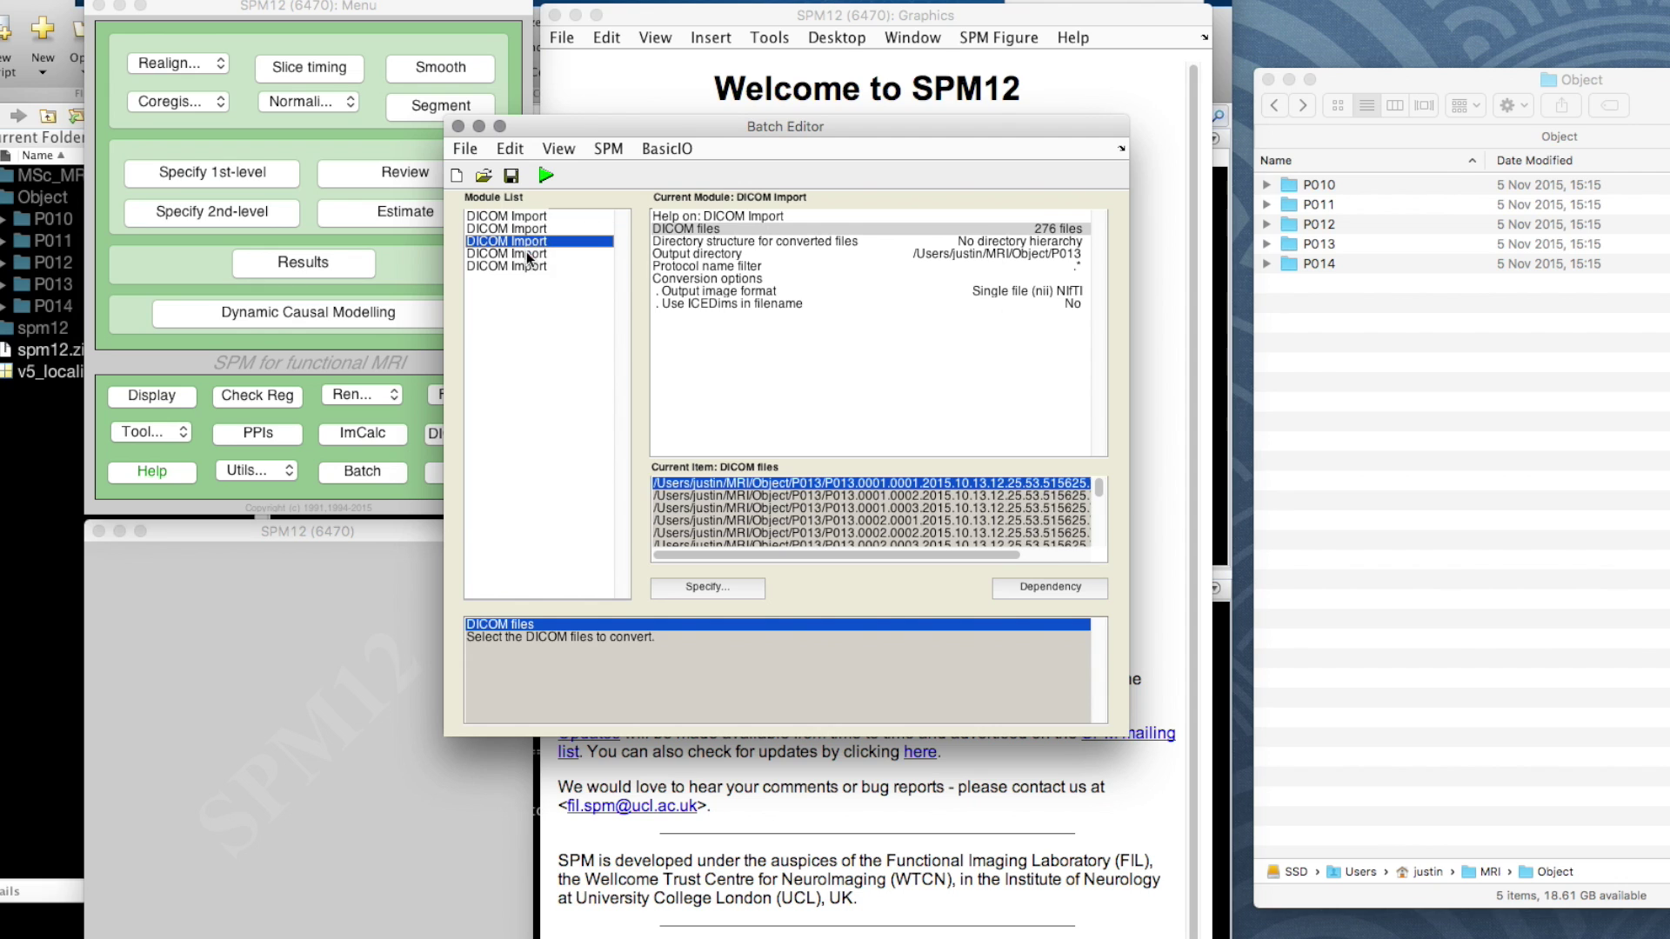
click(525, 252)
click(524, 262)
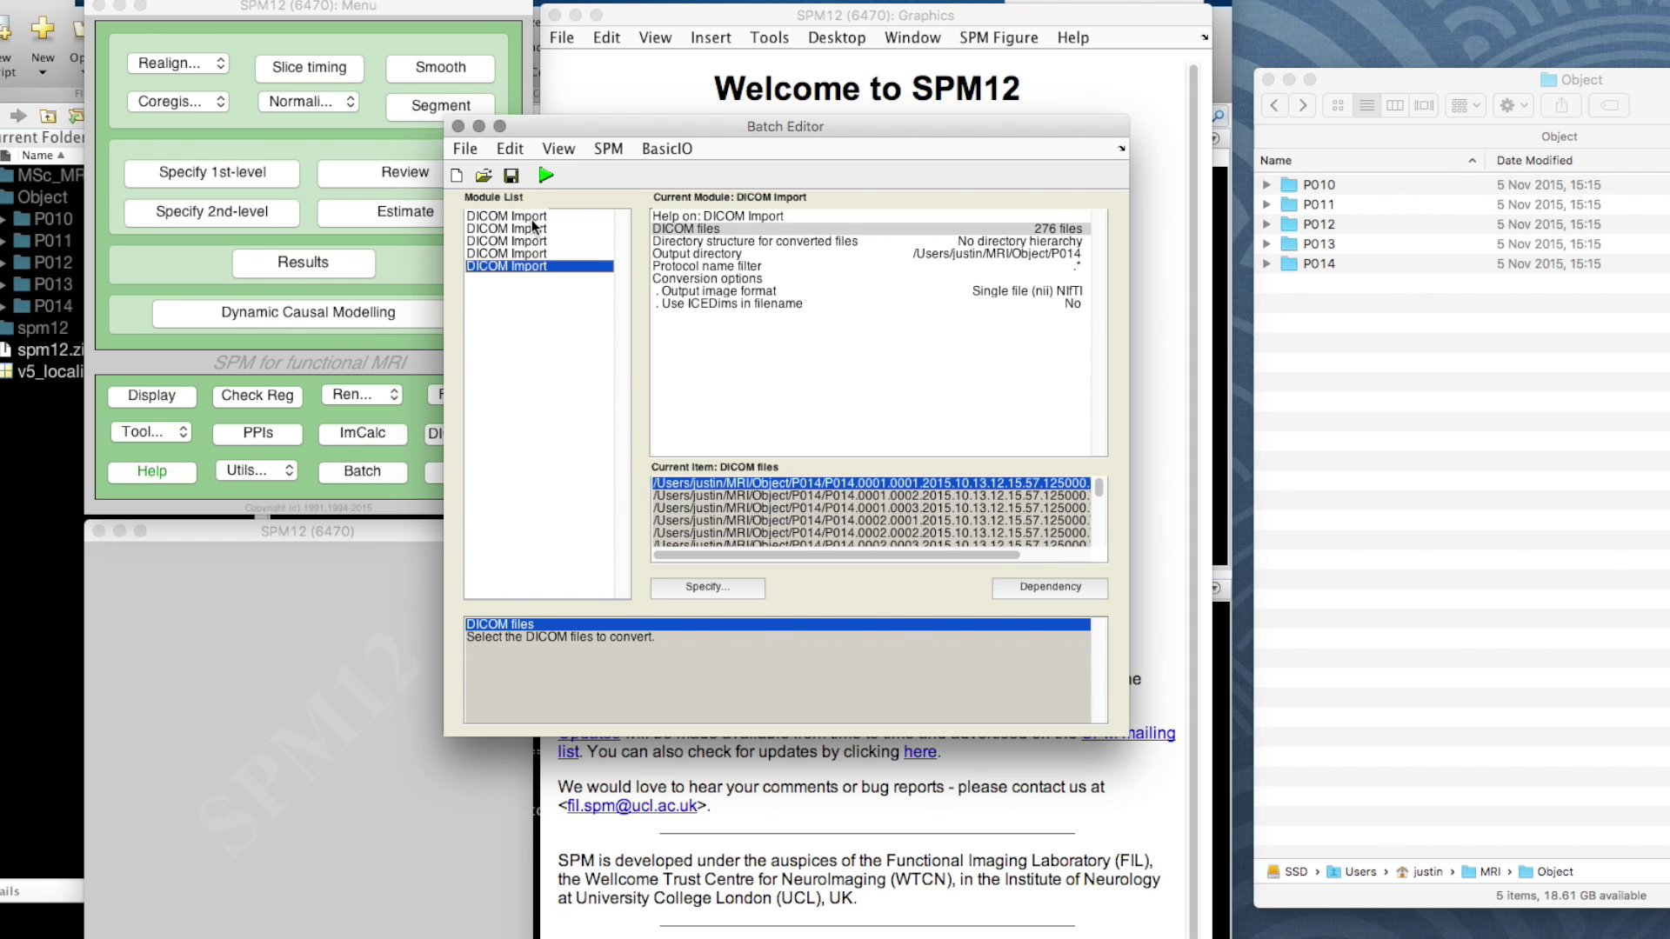
click(532, 217)
click(528, 227)
click(529, 242)
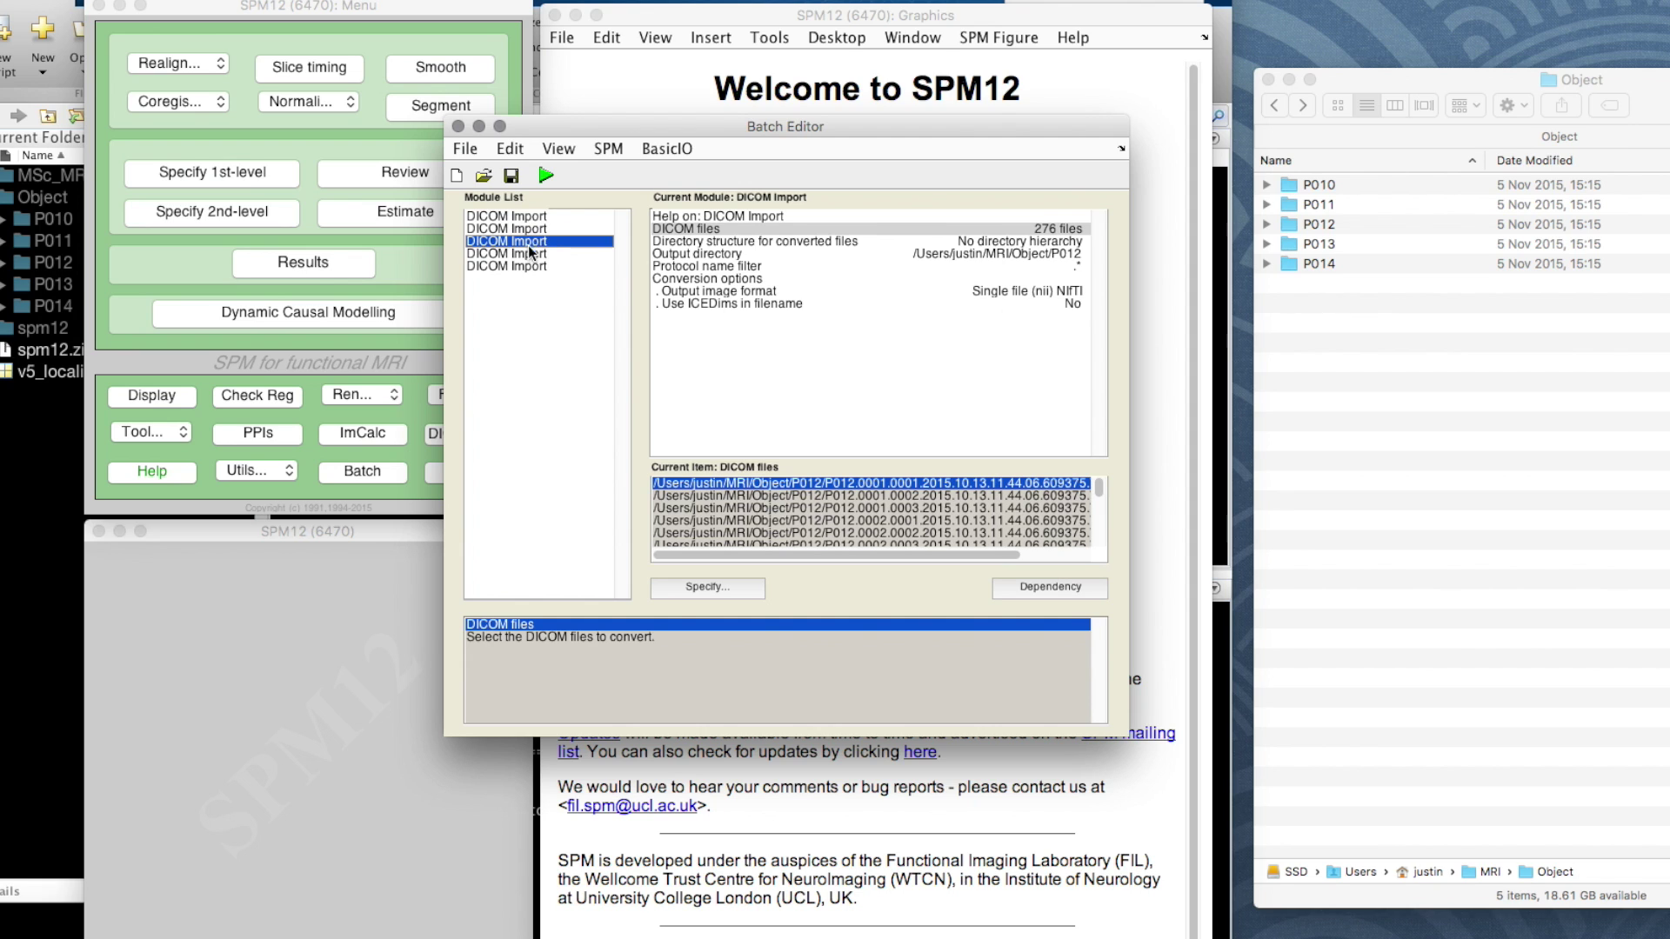
click(526, 265)
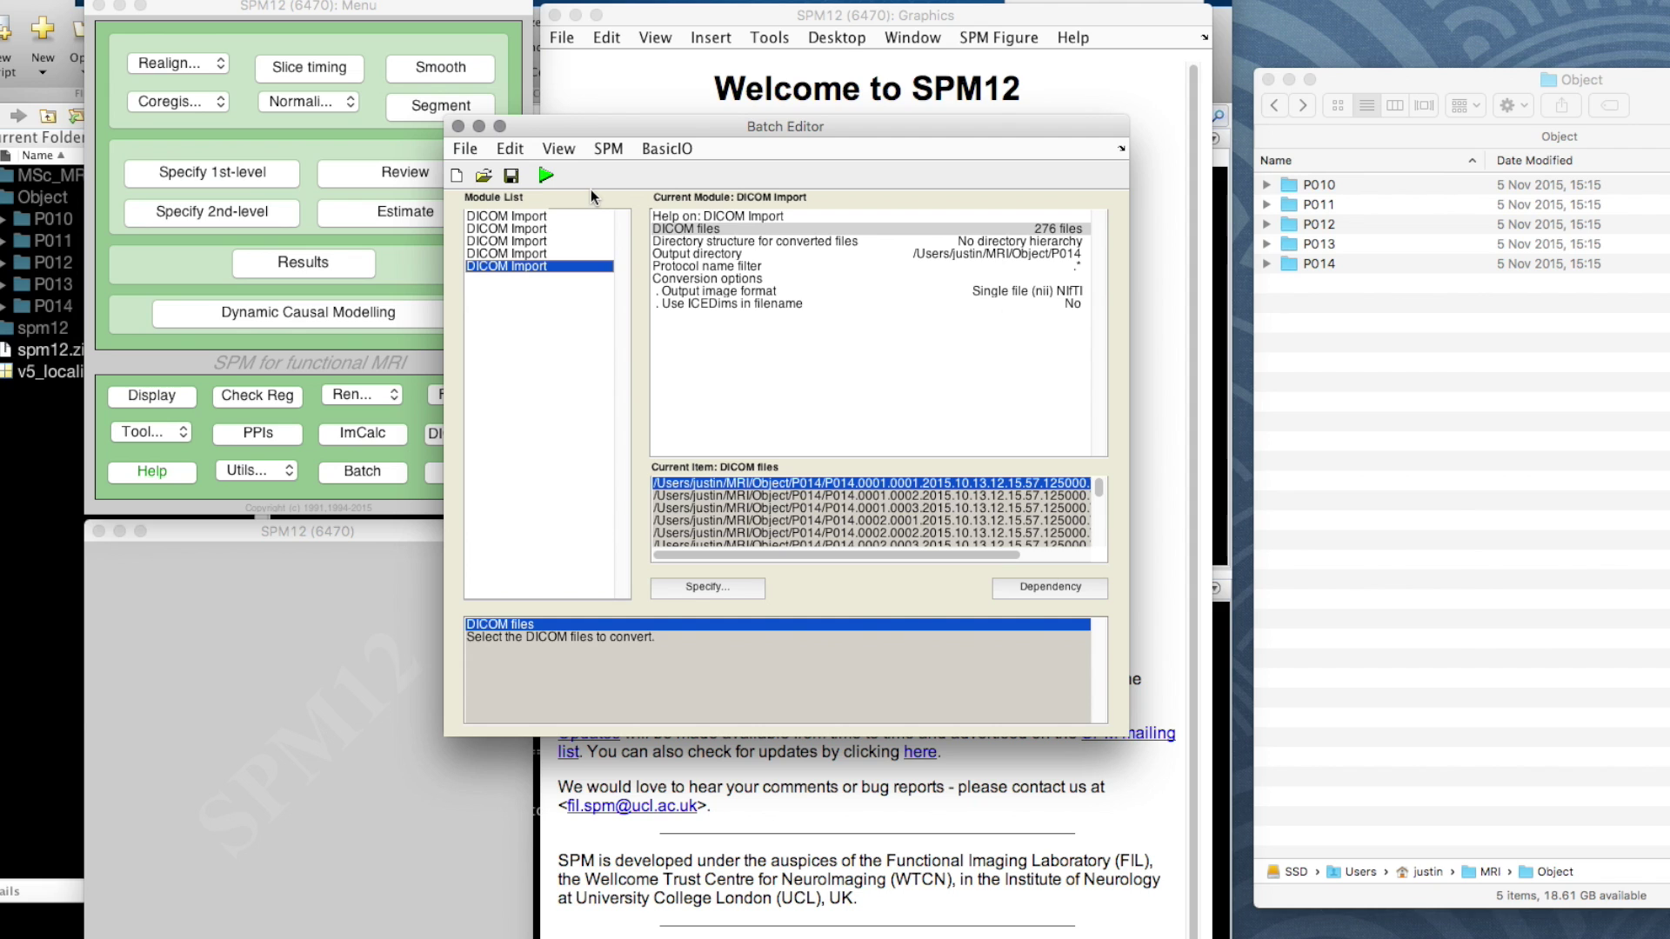
Save the five-module batch as the job file 'Dicom_import' in the MRI folder.
click(511, 176)
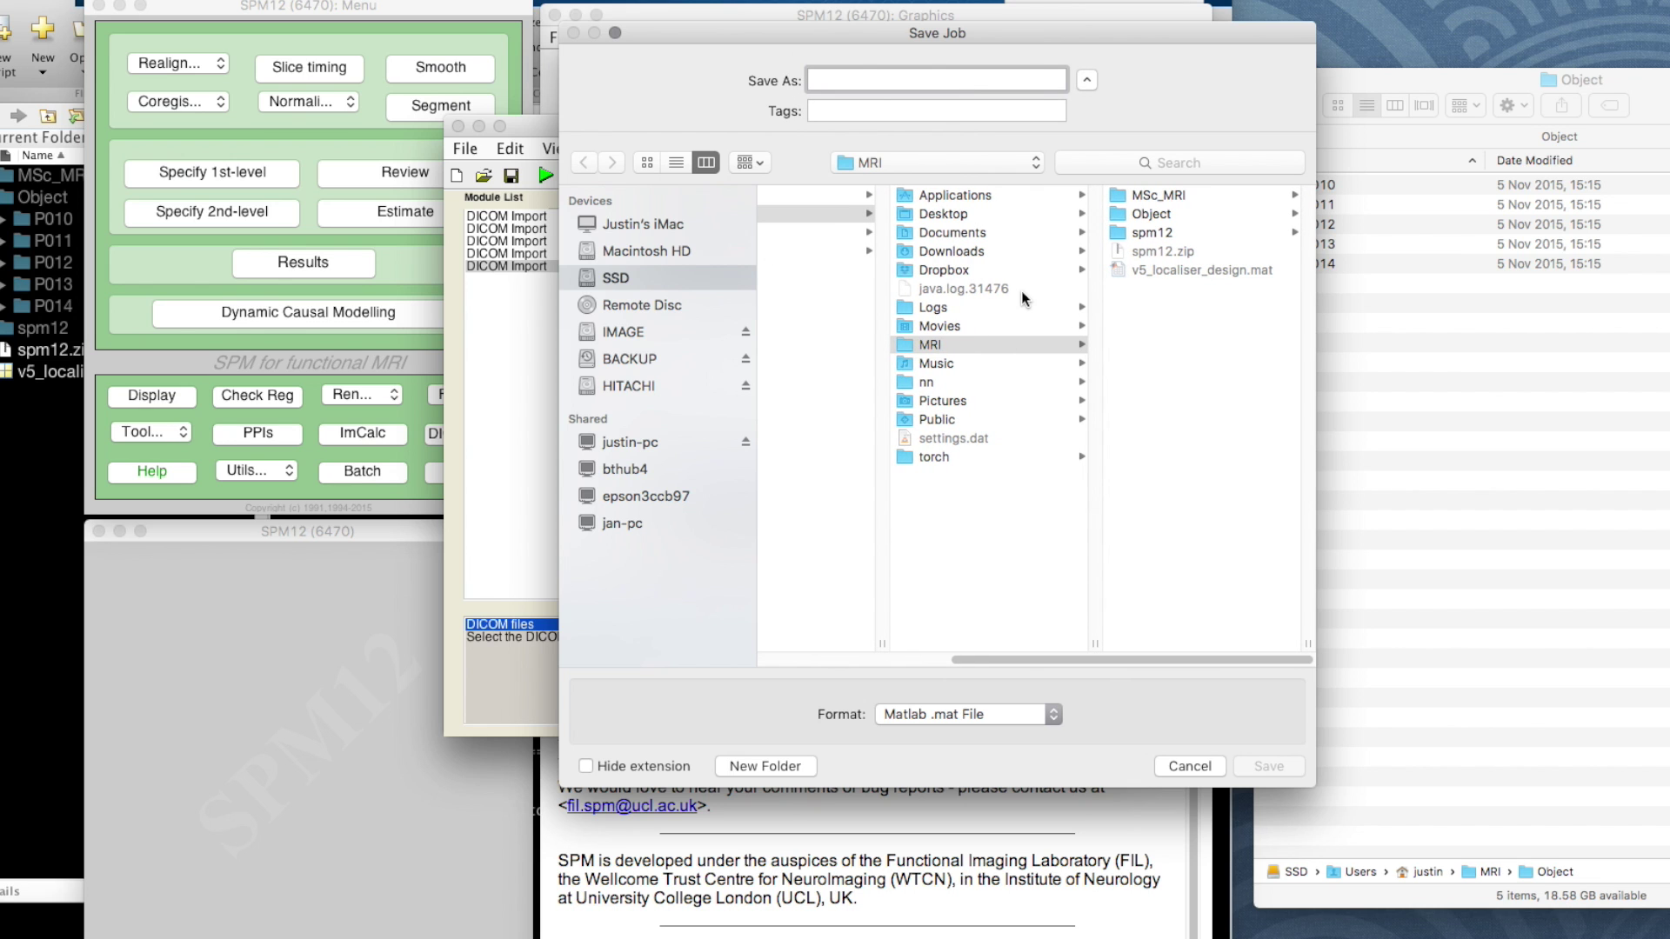
text(Dicom_import)
key(Return)
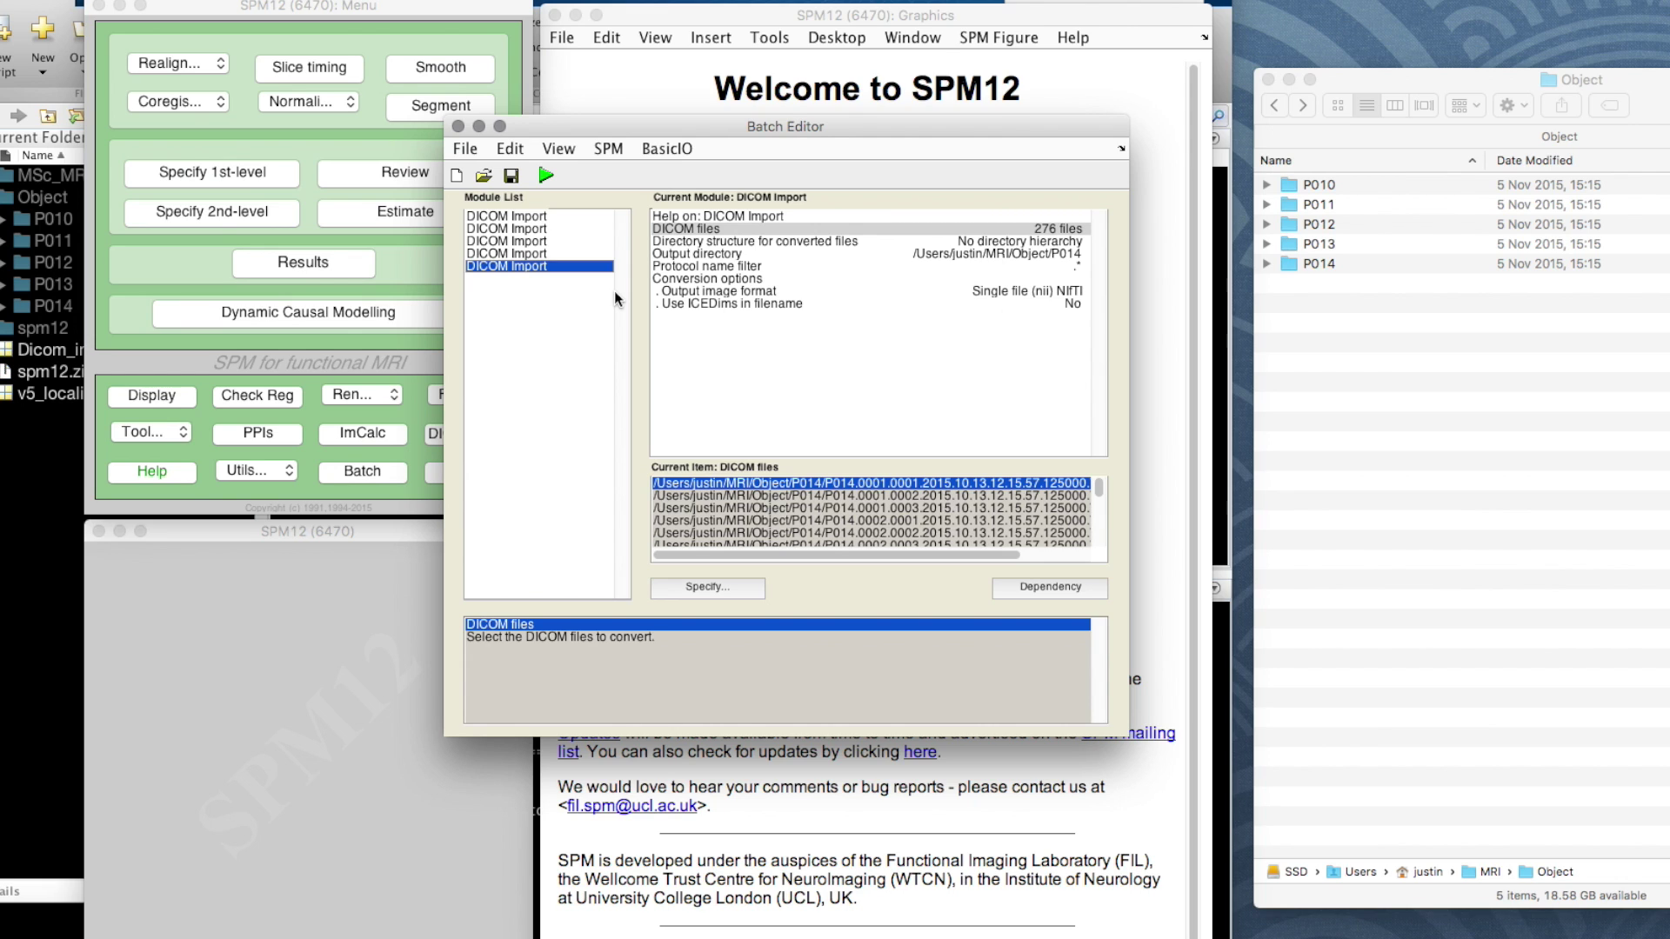
Run the five DICOM Import modules and watch the NIfTI conversion progress.
click(546, 175)
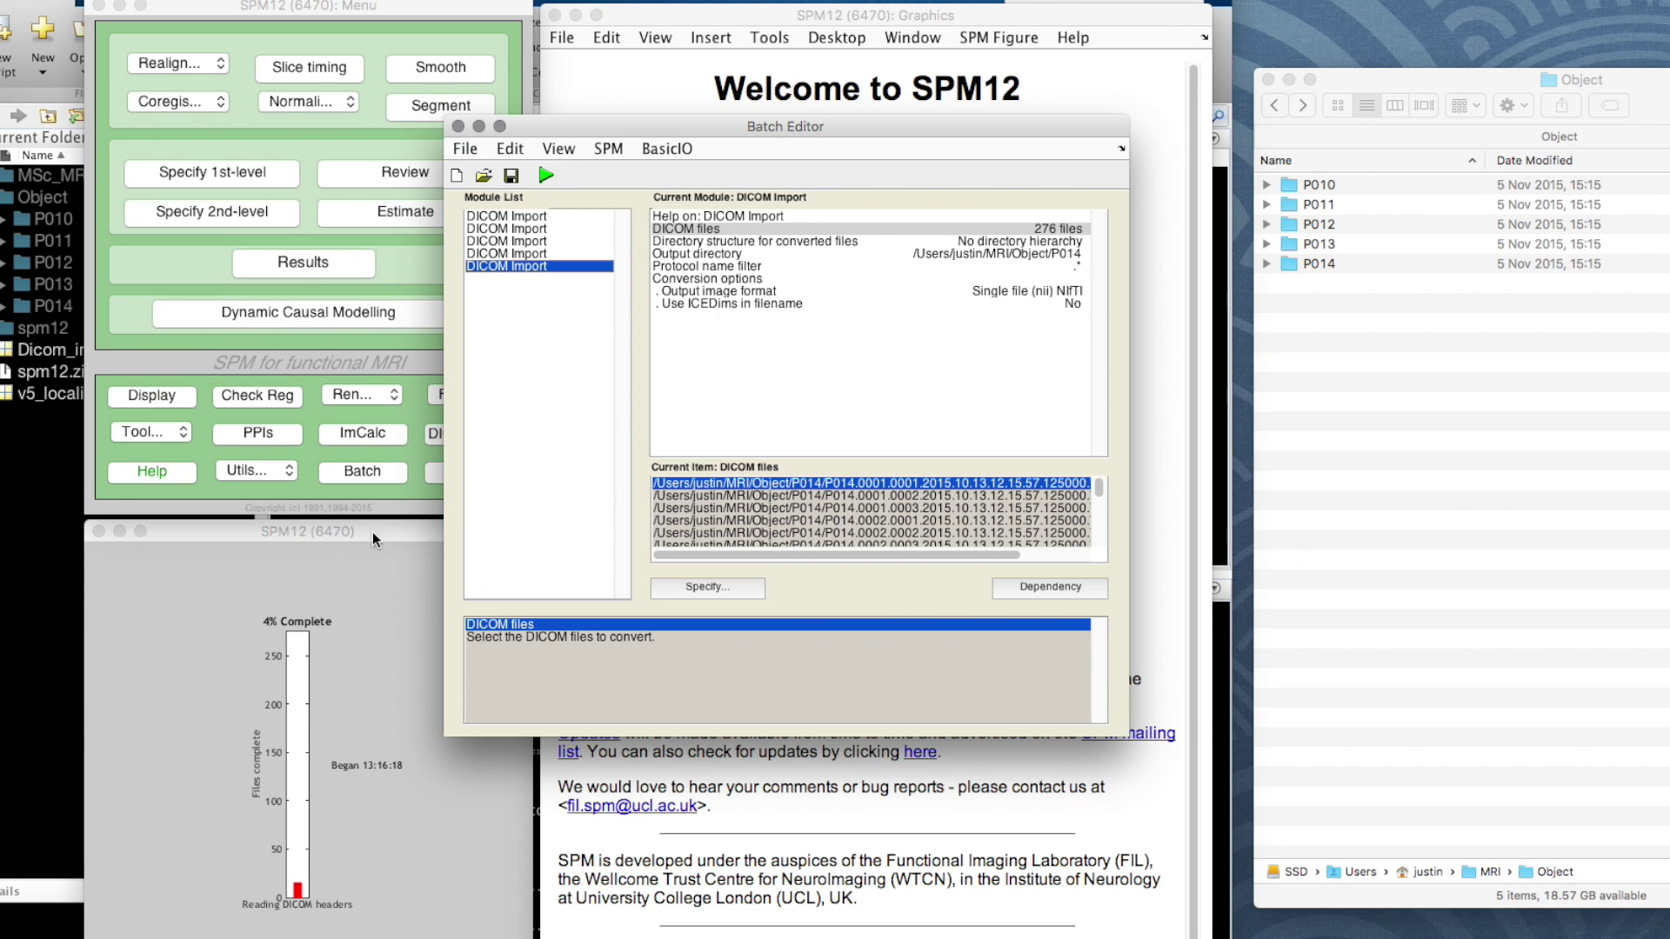
drag(660, 122, 814, 193)
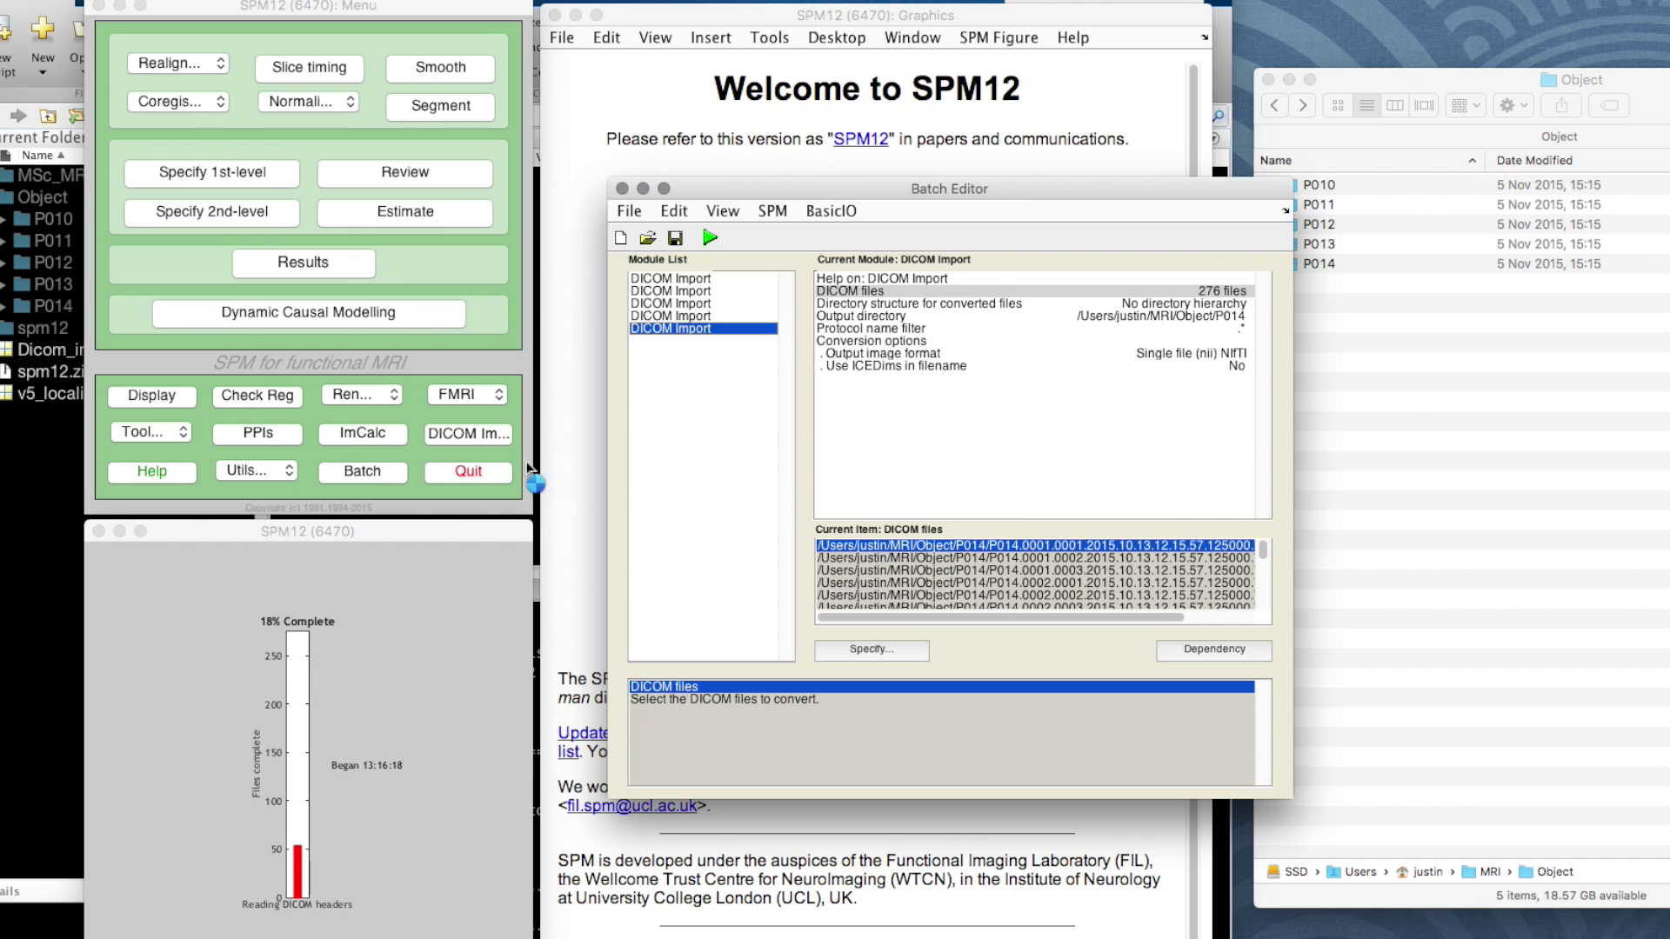